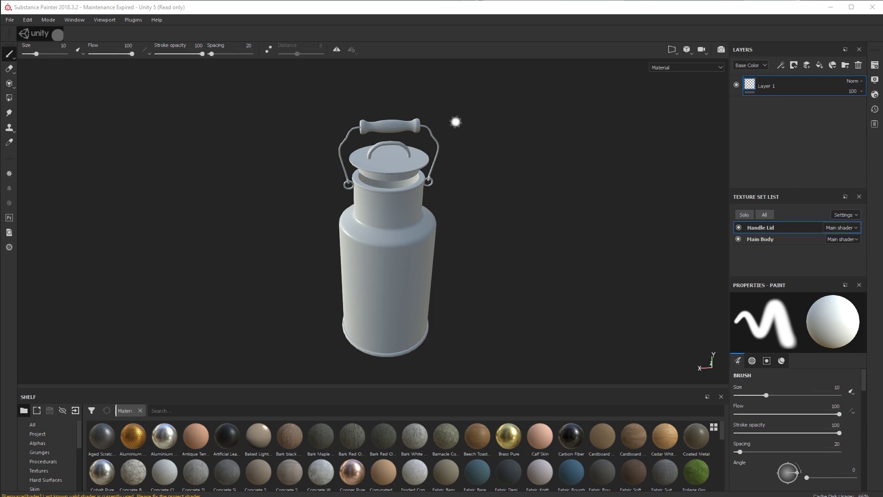
Step: Examine the milk can model's body, lid and handle from several viewing angles
left_click_drag(530, 246, 501, 244, "alt")
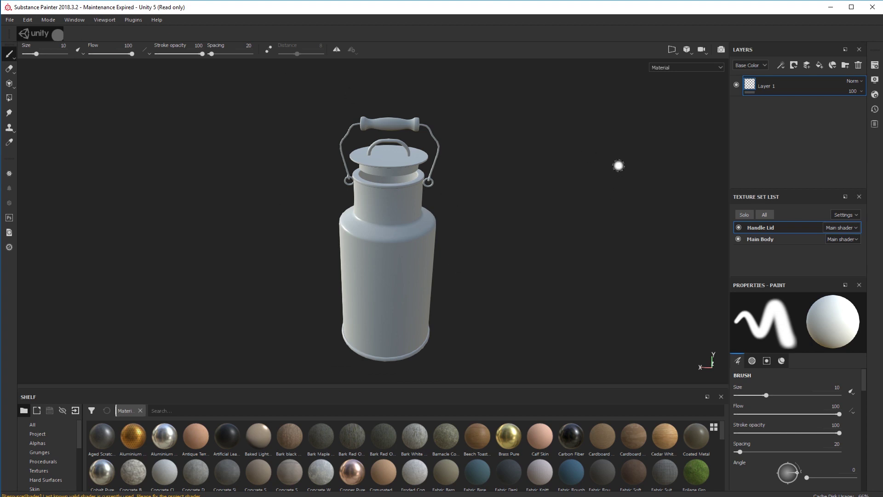
middle_click_drag(483, 223, 493, 213, "alt")
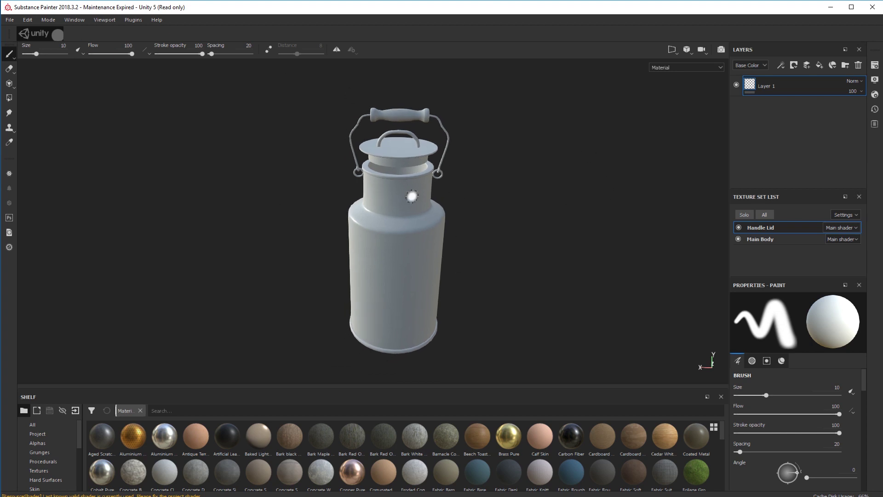
left_click_drag(531, 241, 531, 239, "alt")
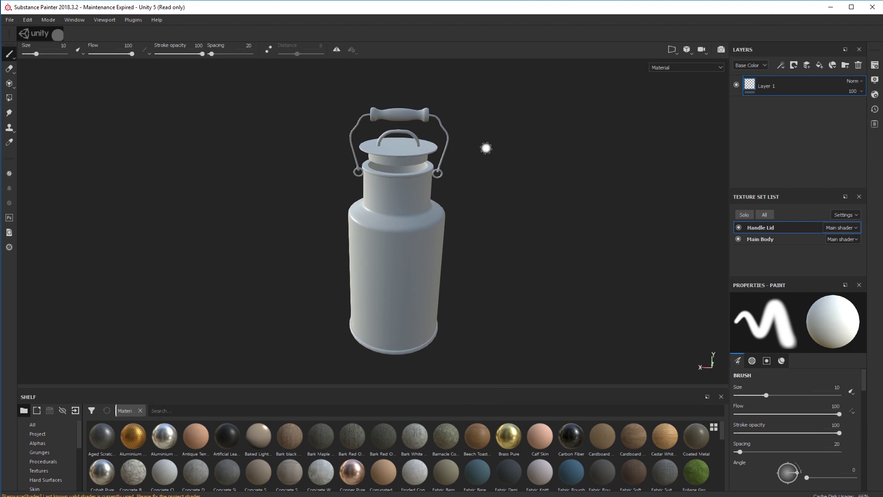
left_click_drag(485, 146, 497, 161, "alt")
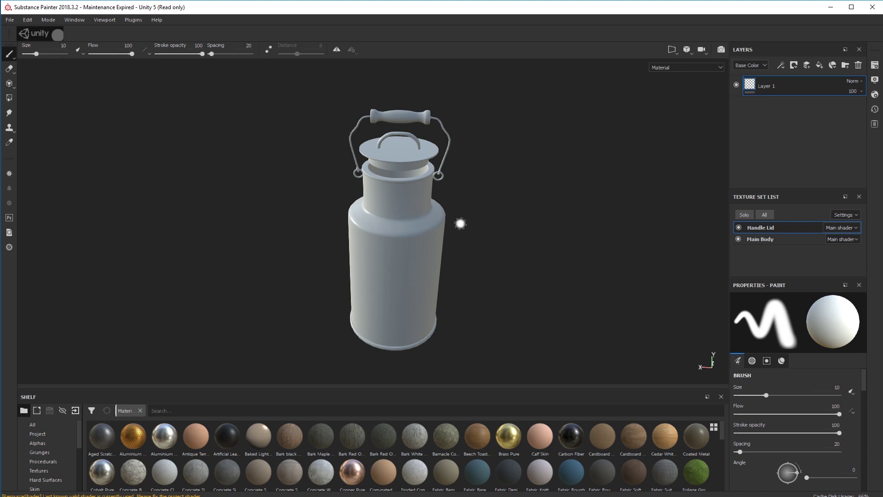
mouse_move(504, 245)
left_mouse_down("alt")
mouse_move(509, 213)
mouse_move(497, 250)
left_mouse_up("alt")
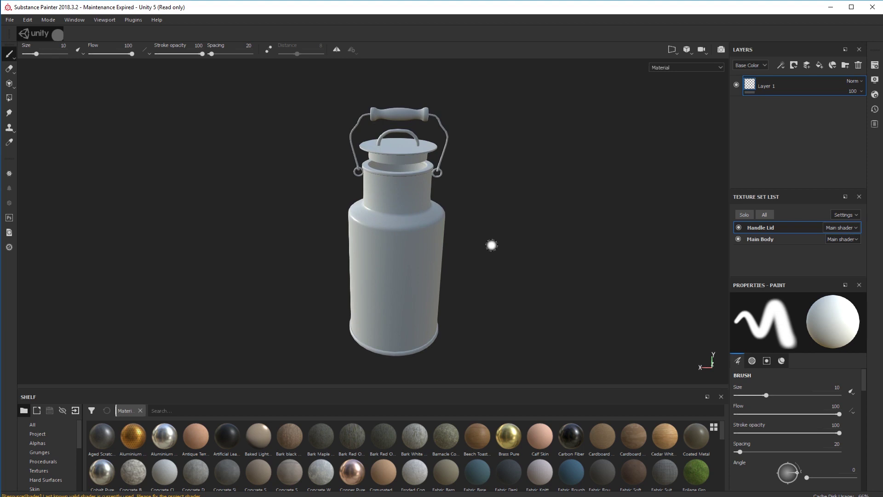
middle_click_drag(512, 220, 579, 207, "alt")
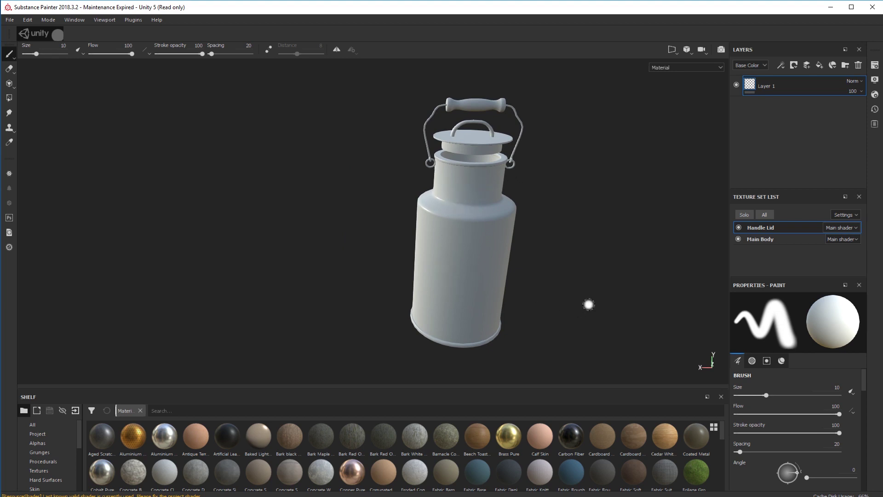
left_click_drag(588, 305, 621, 292, "alt")
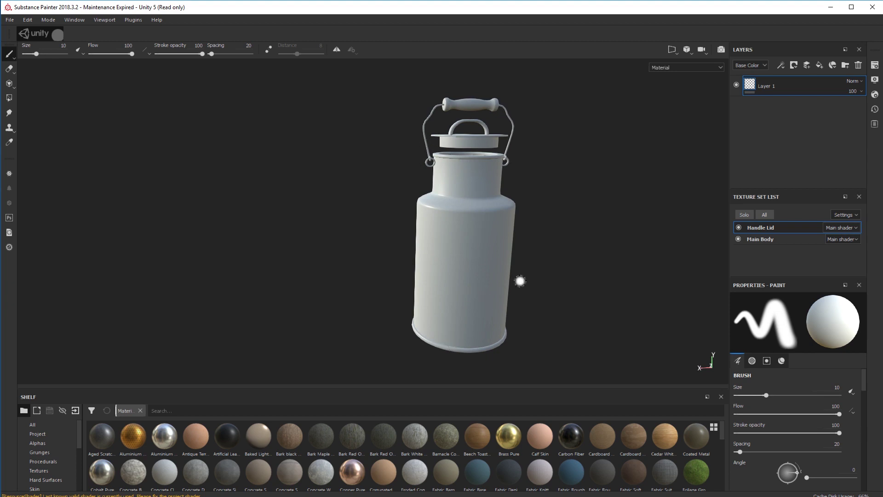
mouse_move(565, 148)
left_mouse_down("alt")
mouse_move(557, 181)
mouse_move(515, 189)
left_mouse_up("alt")
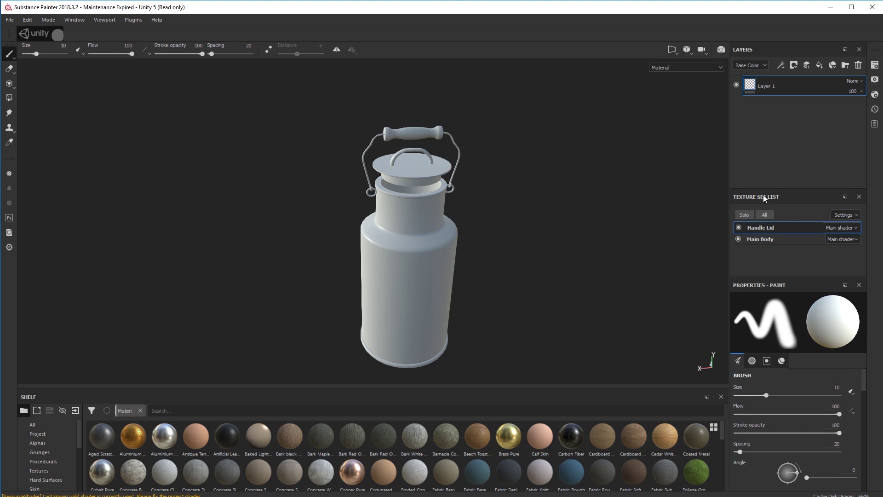
Step: Hide and show the Handle Lid and Main Body texture sets in turn to check which parts each covers
left_click(738, 228)
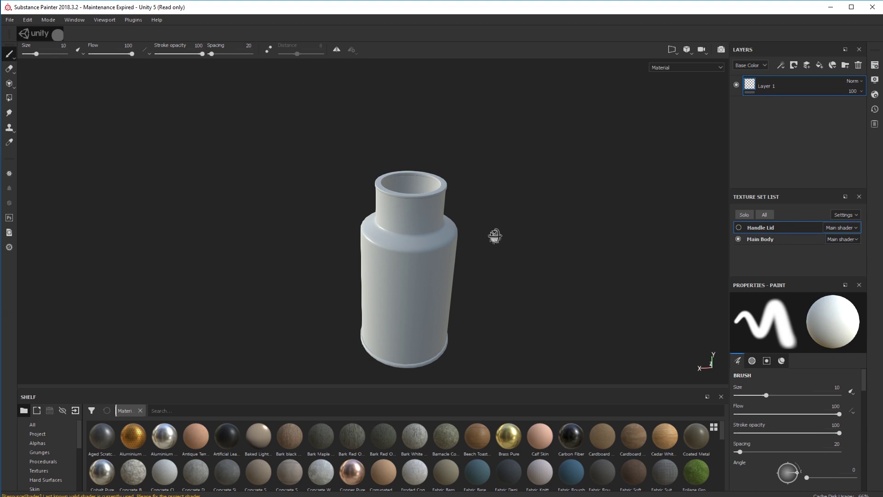
mouse_move(496, 232)
left_mouse_down("alt")
mouse_move(506, 220)
mouse_move(521, 345)
mouse_move(506, 222)
left_mouse_up("alt")
left_click(739, 227)
left_click(738, 239)
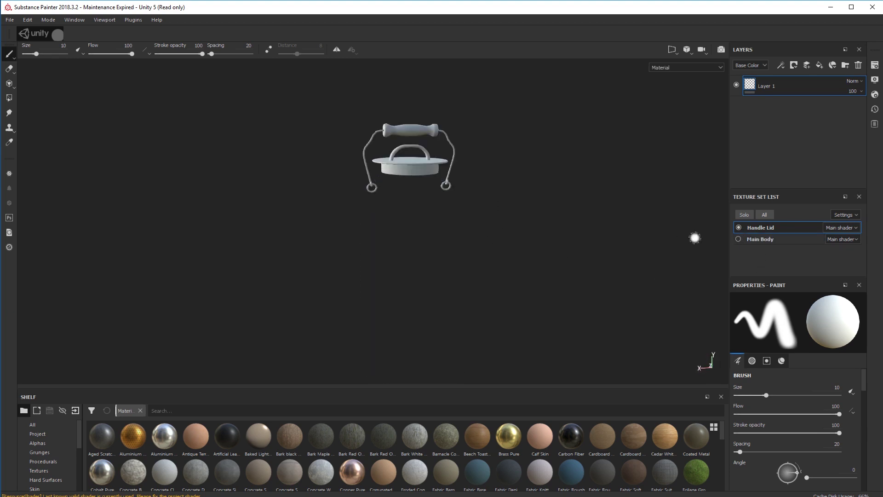
left_click(738, 239)
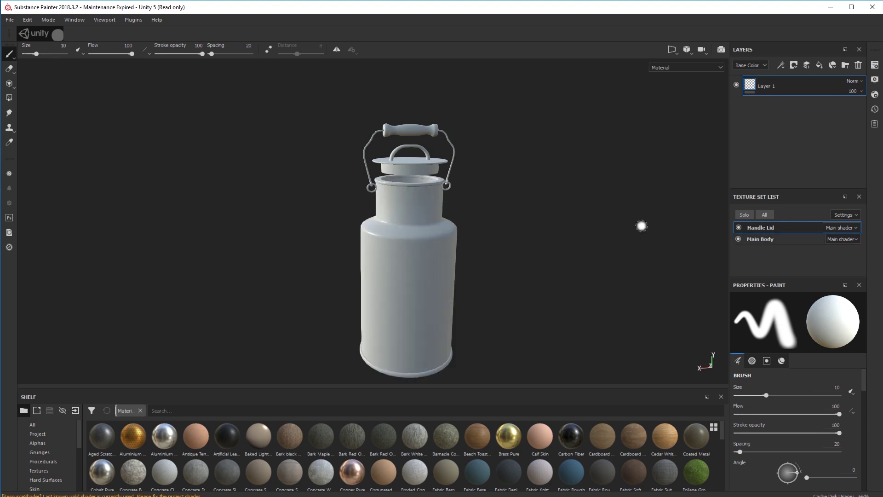
middle_click_drag(514, 203, 526, 209, "alt")
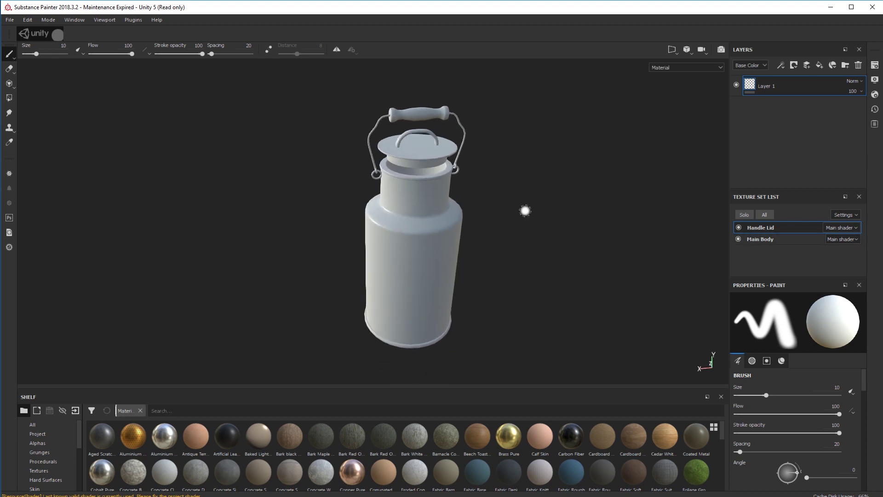
middle_click_drag(535, 257, 451, 254, "alt")
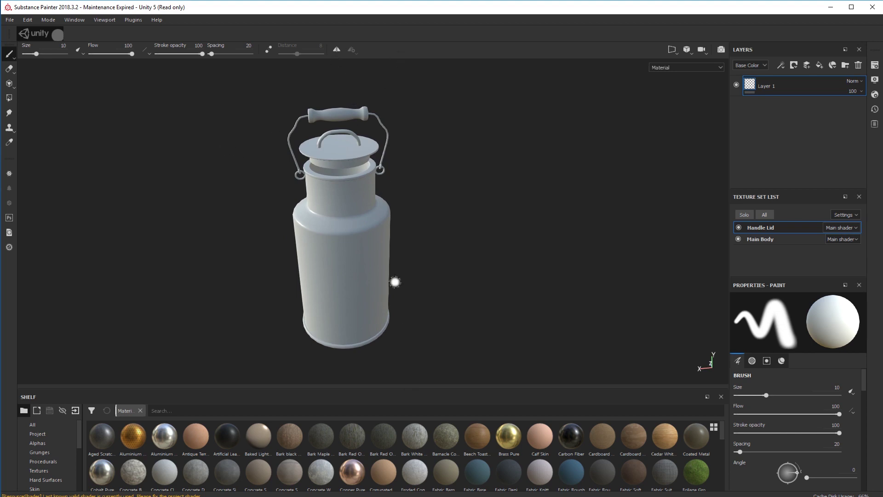
left_click_drag(456, 258, 447, 238, "alt")
middle_click_drag(440, 234, 457, 234, "alt")
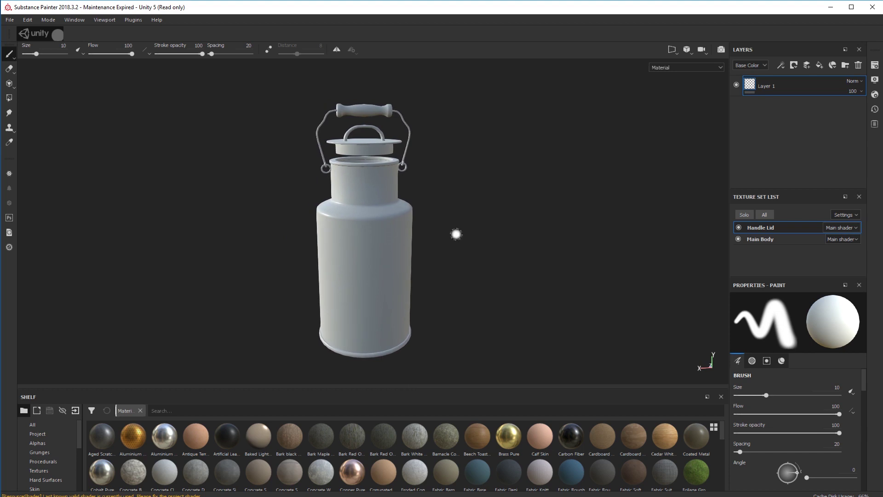
left_click_drag(457, 234, 453, 252, "alt")
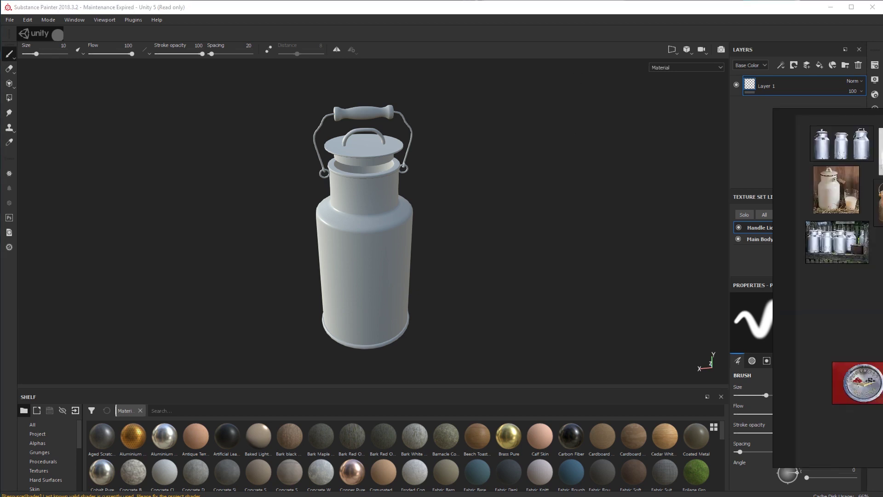
Step: Bring the reference image board over the 3D viewport and enlarge its window
left_click_drag(882, 64, 563, 88)
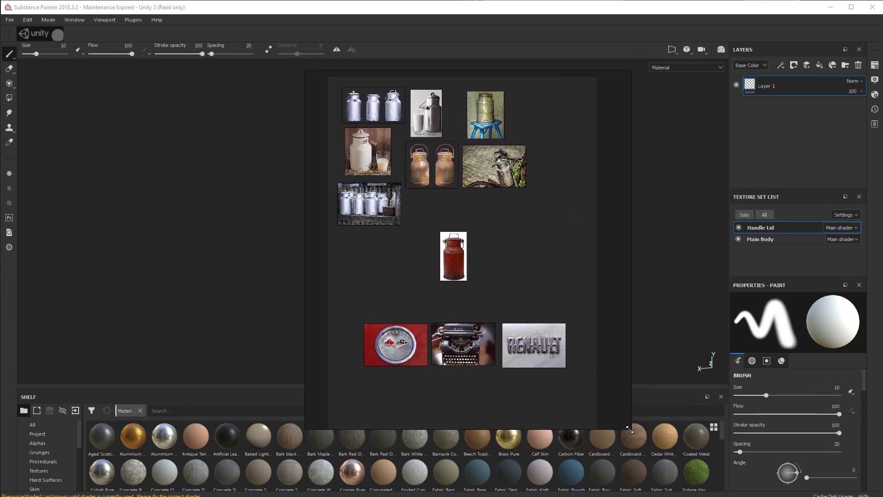
left_click_drag(632, 429, 671, 481)
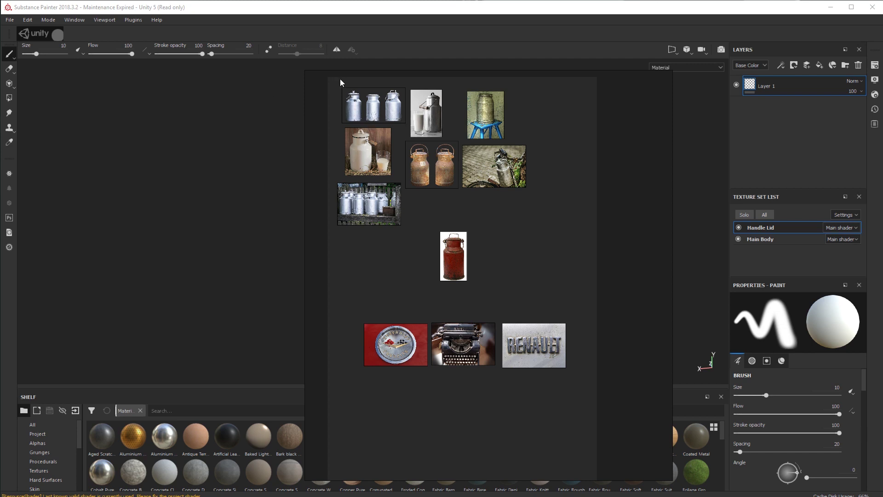
scroll(393, 152, "up", 5)
left_click_drag(431, 173, 372, 159)
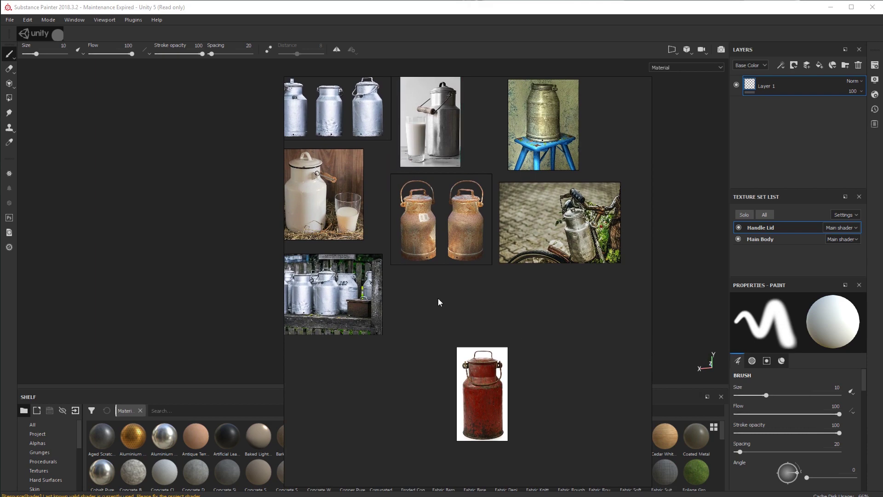
Step: Examine the aluminium, rusty and red painted milk can photos on the reference board
middle_click_drag(438, 302, 493, 308)
scroll(368, 128, "up", 4)
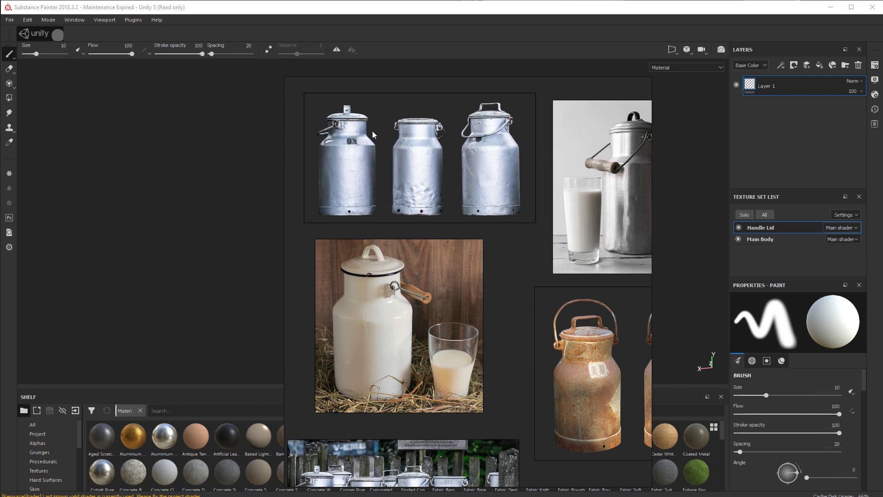
scroll(373, 133, "down", 3)
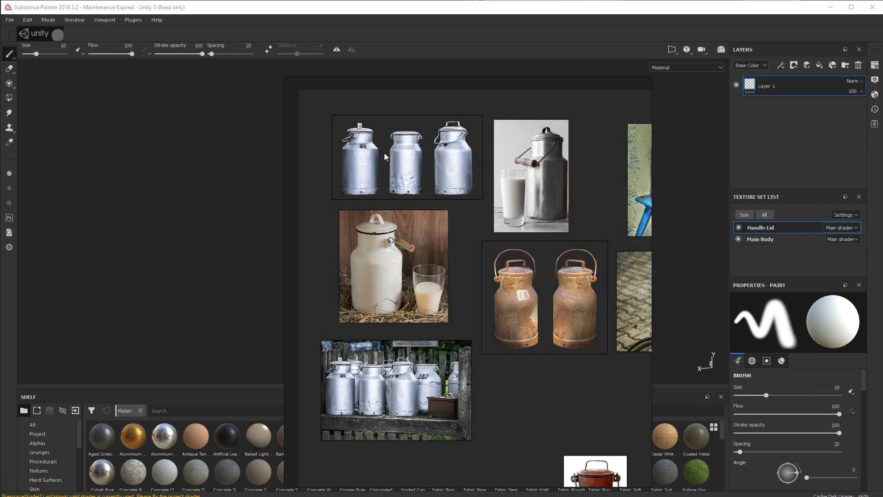
middle_click_drag(491, 266, 343, 260)
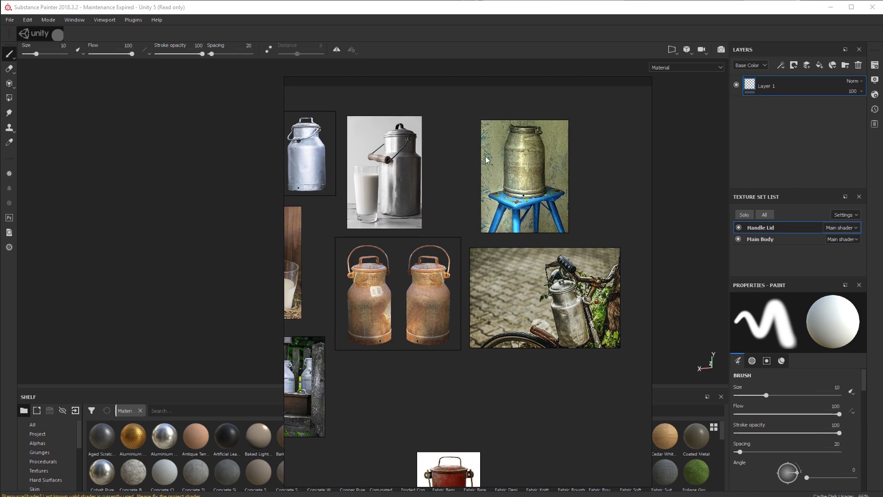
scroll(493, 158, "up", 2)
middle_click_drag(493, 158, 536, 114)
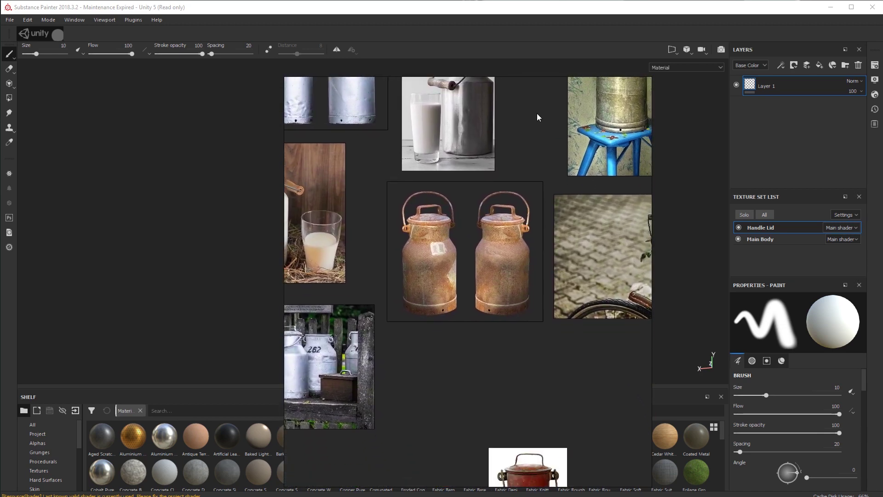
middle_click_drag(540, 377, 505, 183)
scroll(513, 221, "up", 2)
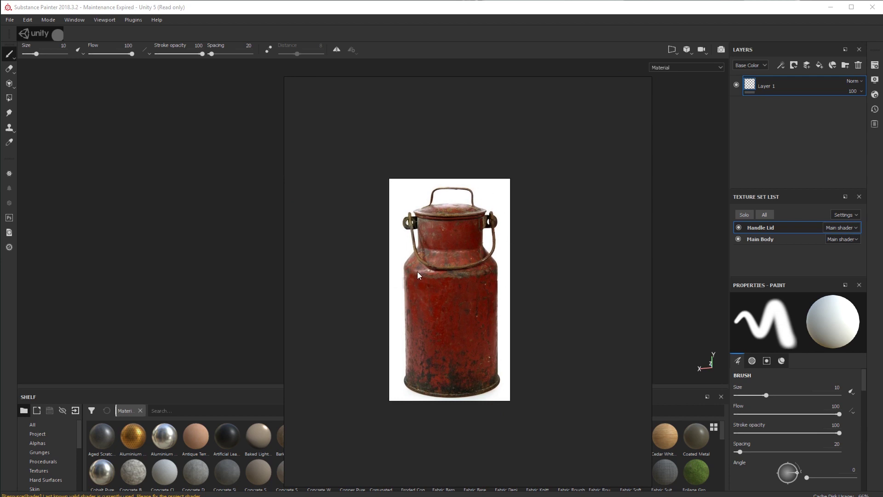
scroll(420, 275, "down", 1)
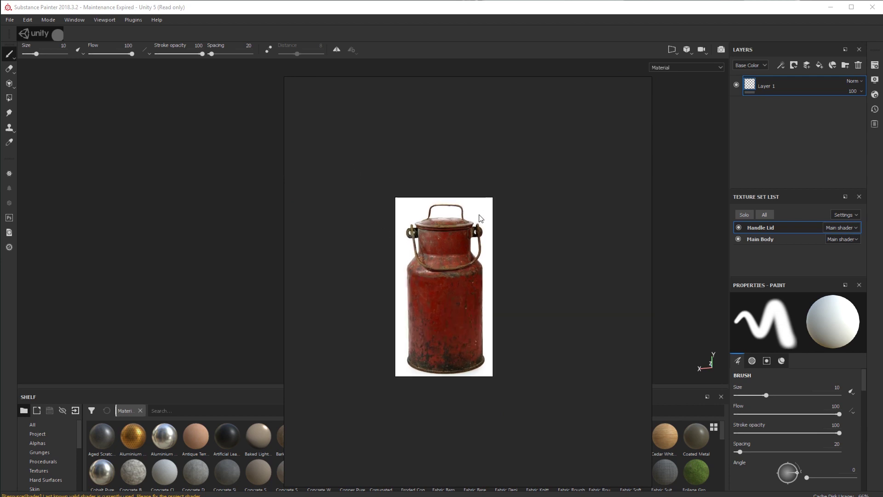
scroll(329, 153, "down", 1)
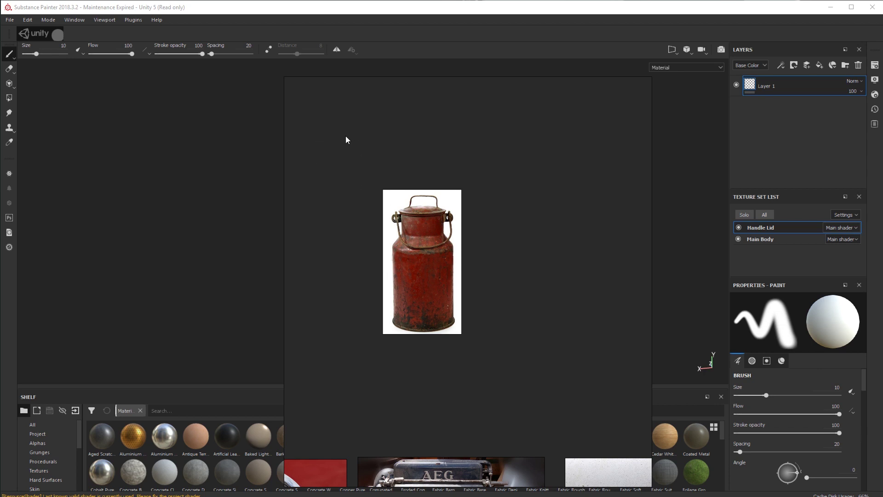
Step: Examine the white enamel can and the row of aluminium cans by the fence in close-up
middle_click_drag(345, 136, 550, 340)
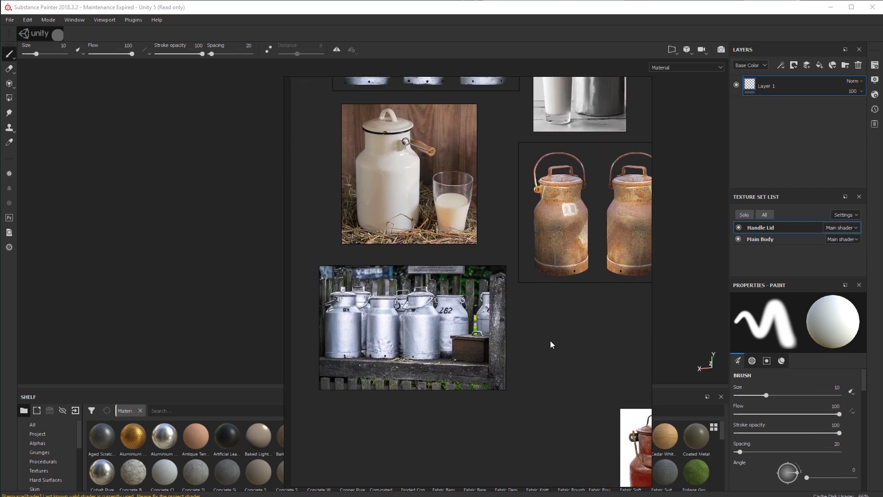
scroll(361, 110, "up", 1)
scroll(361, 109, "up", 3)
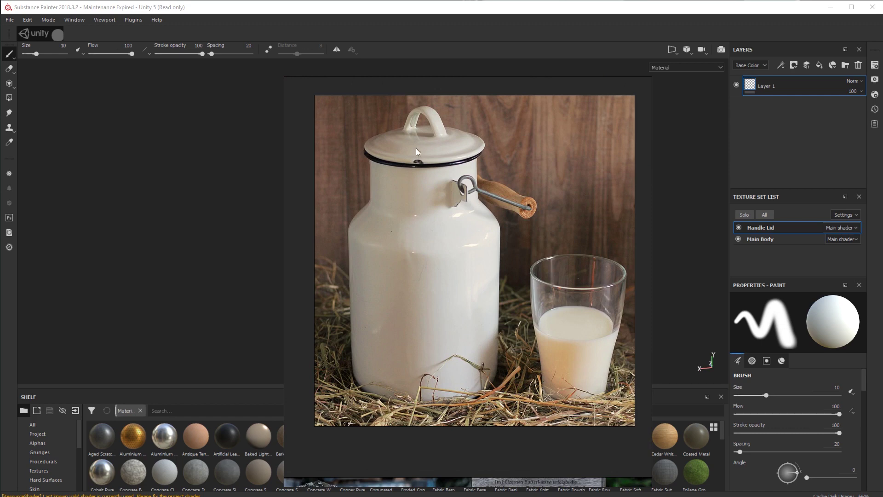
scroll(506, 223, "down", 5)
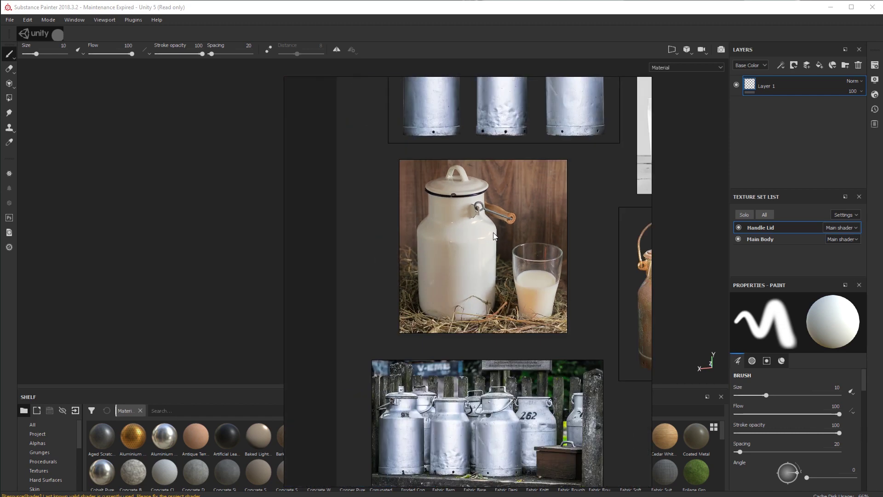
middle_click_drag(509, 286, 476, 174)
scroll(457, 247, "up", 3)
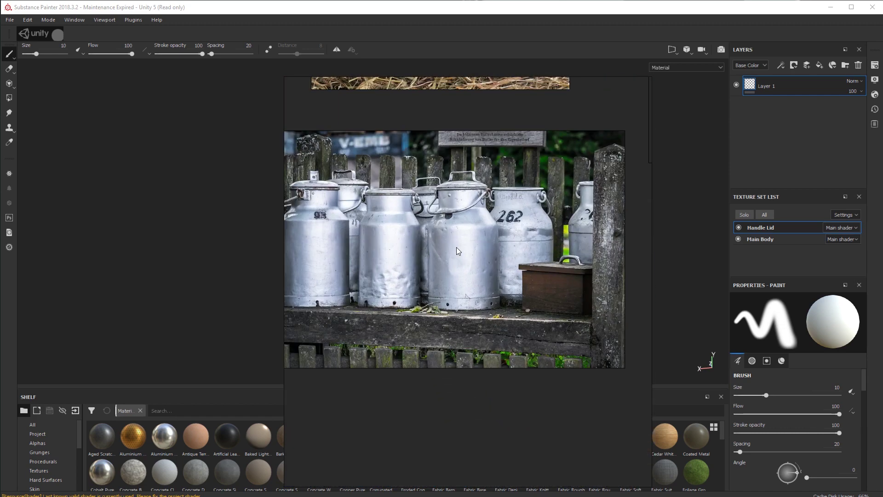
scroll(453, 253, "up", 3)
middle_click_drag(415, 286, 457, 254)
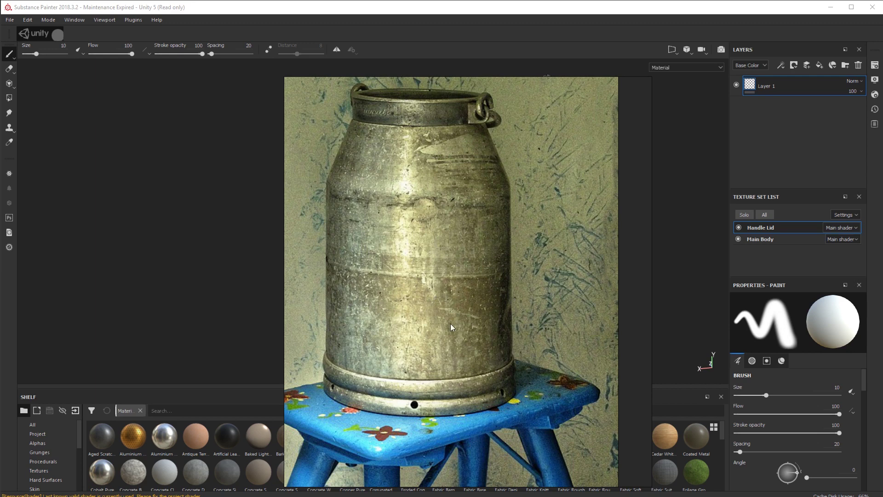
Step: Examine the worn metal can on the blue stool and the car badge and typewriter references
scroll(454, 280, "down", 1)
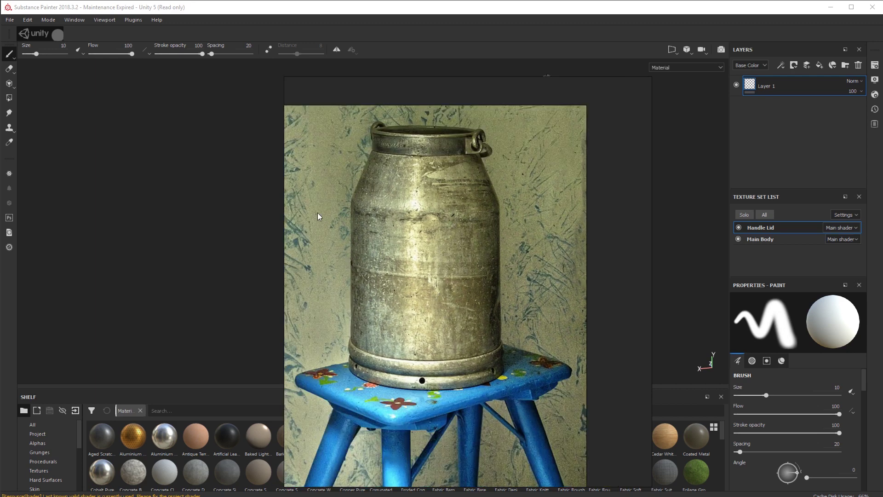
scroll(469, 347, "down", 2)
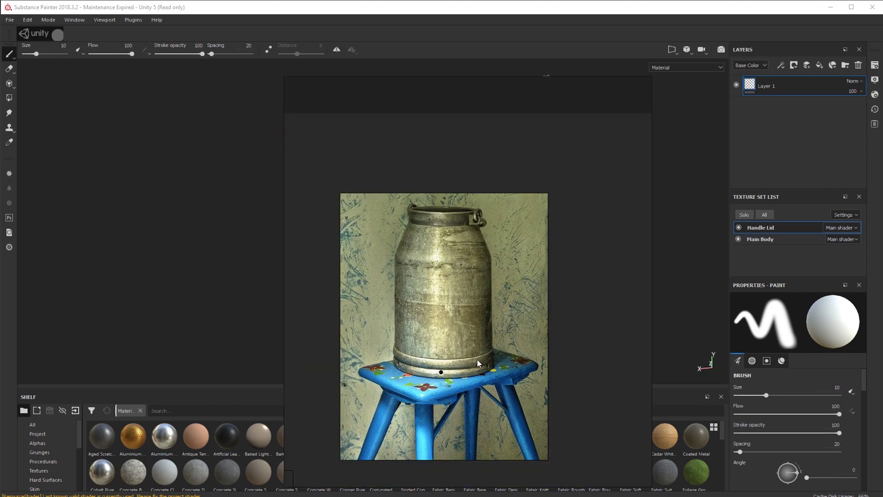
scroll(513, 220, "down", 5)
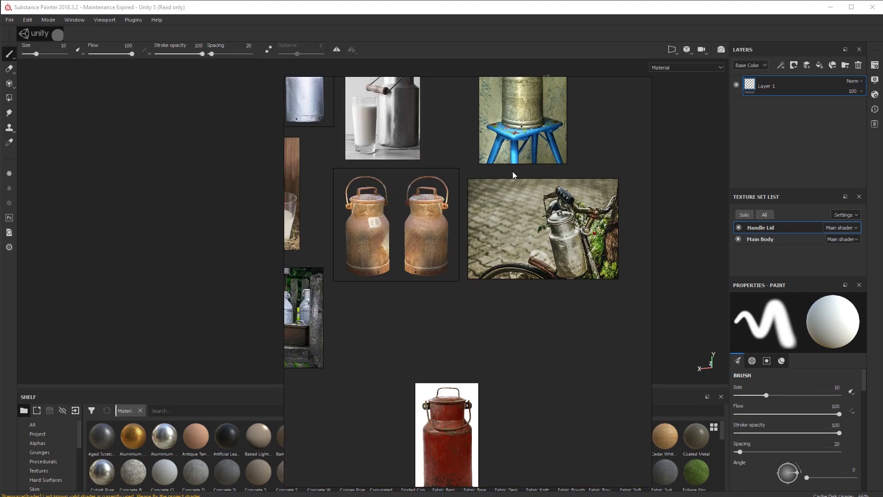
middle_click_drag(507, 269, 495, 119)
scroll(446, 285, "up", 4)
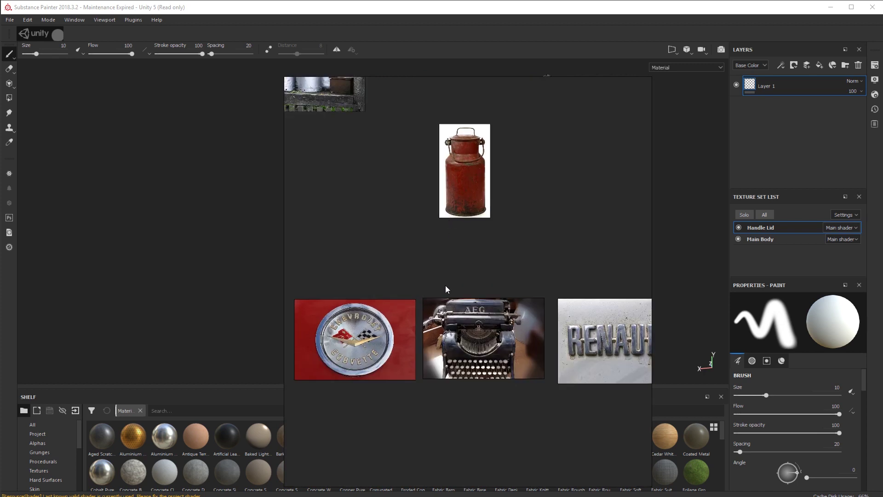
scroll(451, 188, "down", 3)
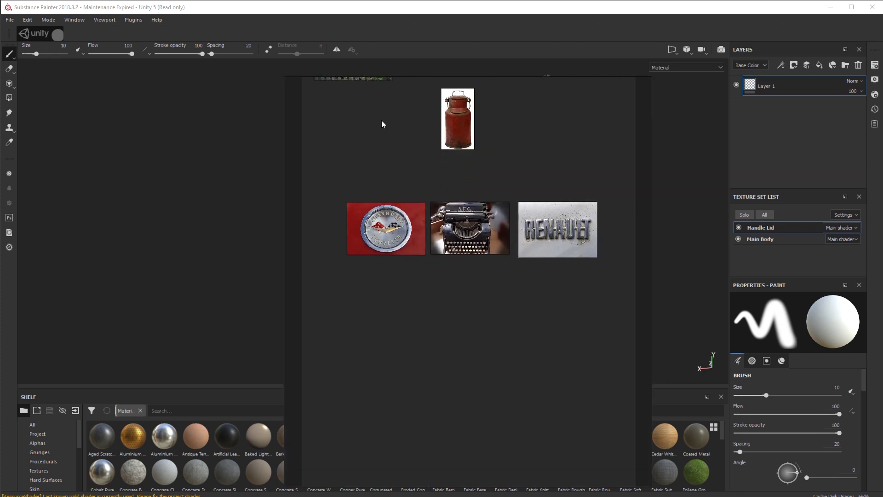
Step: Examine the Chevrolet Corvette badge photo on the reference board in close-up
middle_click_drag(382, 121, 456, 145)
scroll(449, 223, "up", 2)
scroll(450, 222, "up", 4)
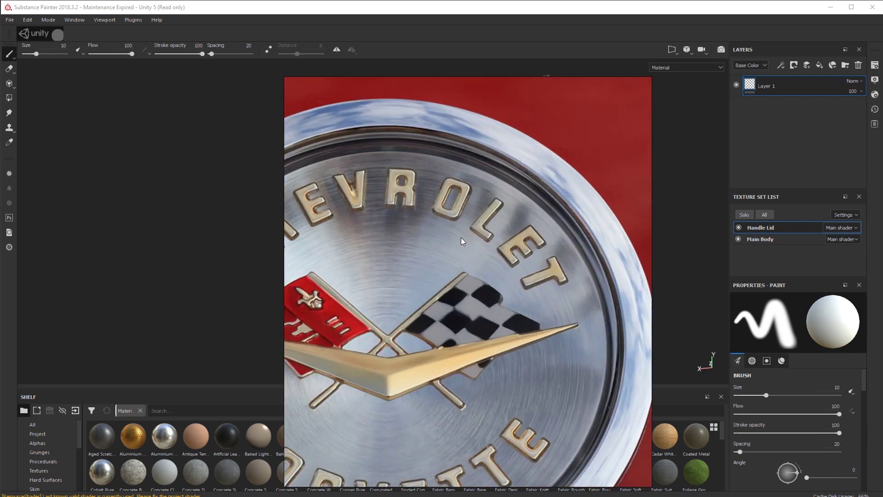
scroll(418, 236, "down", 1)
middle_click_drag(417, 236, 450, 192)
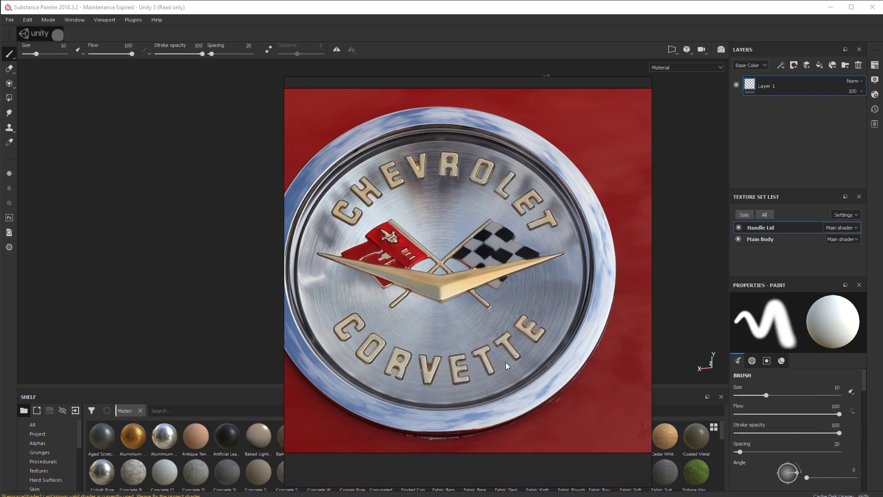
Step: Examine the AEG typewriter photo, including the lettering and worn metal trim around it
middle_click_drag(515, 326, 256, 340)
middle_click_drag(545, 294, 362, 299)
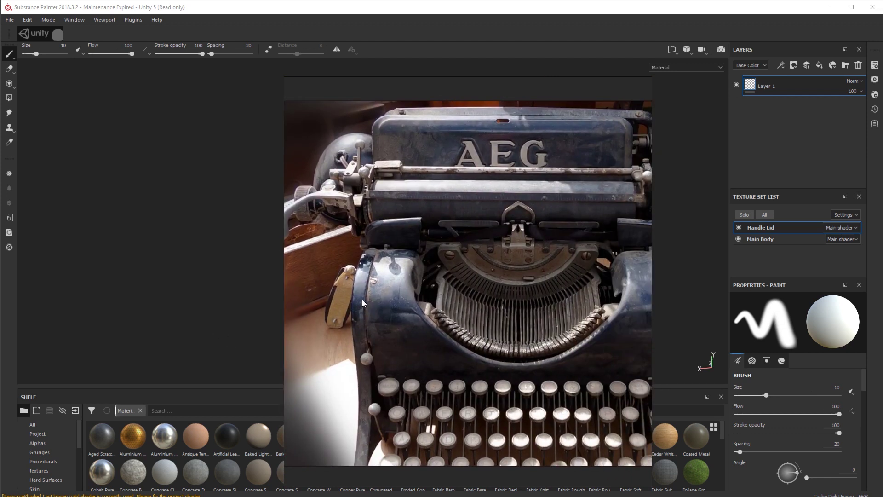
middle_click_drag(498, 264, 488, 267)
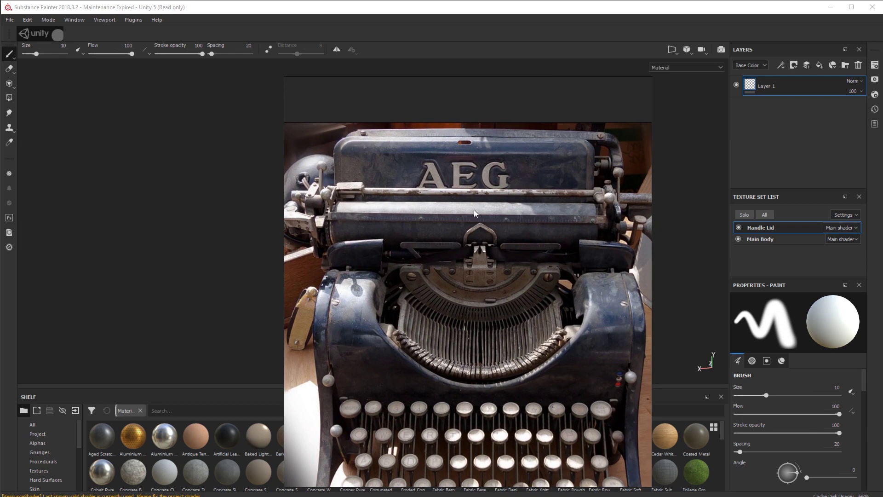
scroll(459, 170, "up", 3)
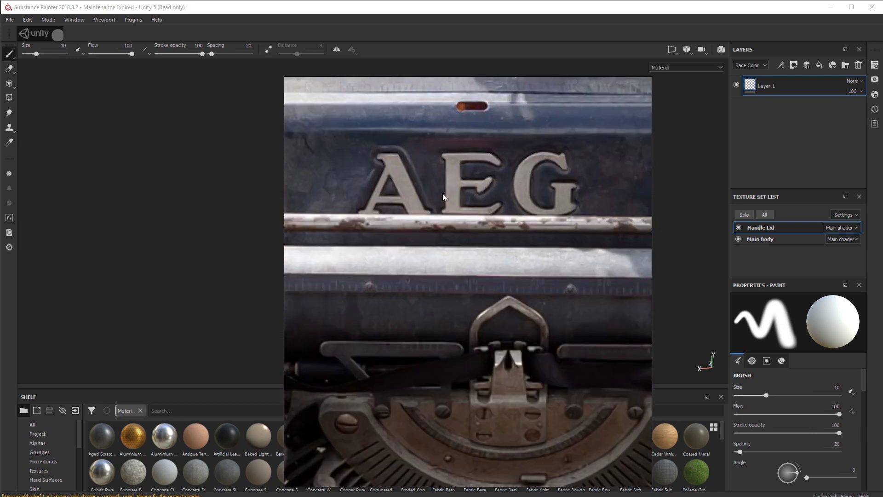
scroll(443, 197, "down", 5)
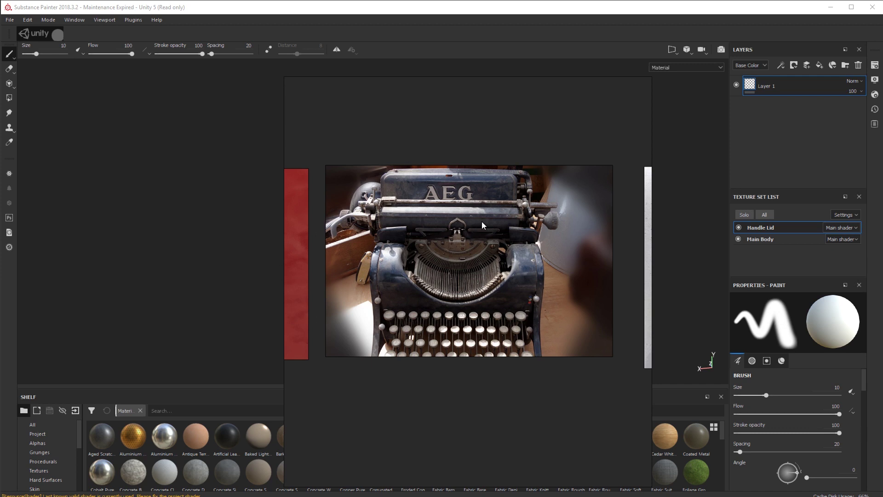
scroll(450, 216, "down", 3)
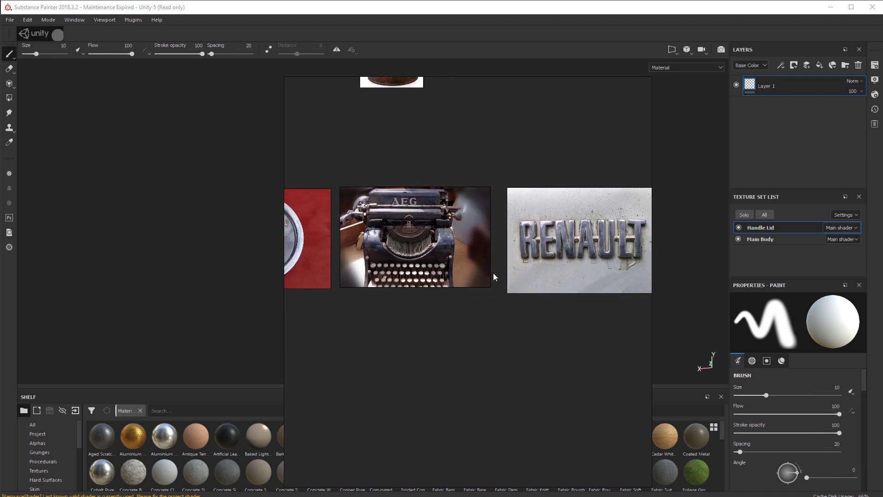
Step: Examine the Renault emblem photo in close-up, from the middle letters to the peeling paint beneath the last ones
middle_click_drag(493, 273, 391, 259)
scroll(504, 235, "up", 5)
middle_click_drag(436, 222, 476, 238)
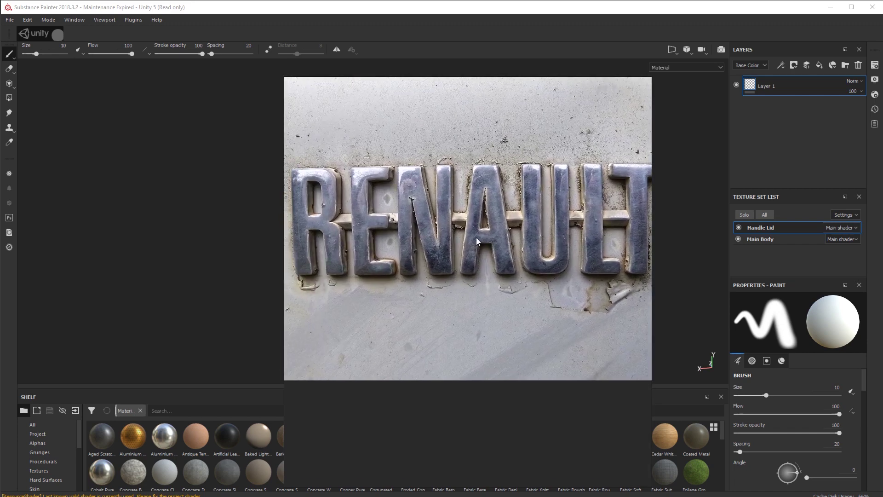
scroll(464, 198, "up", 5)
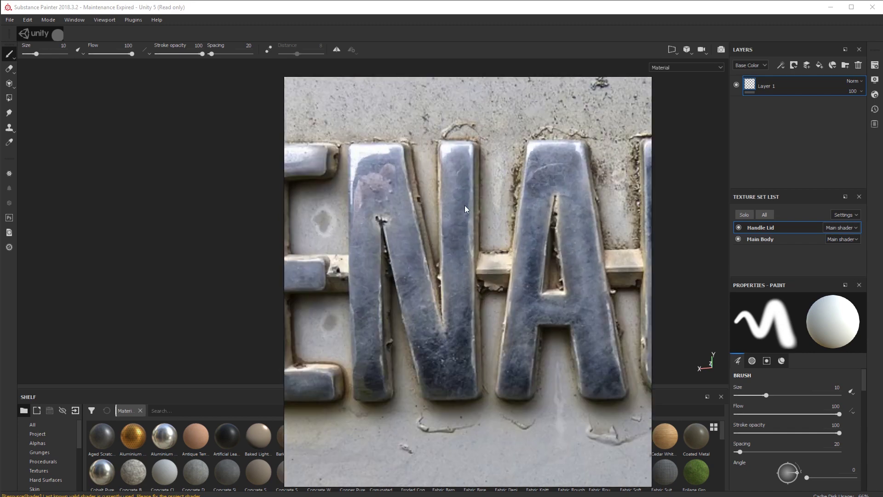
scroll(464, 194, "down", 2)
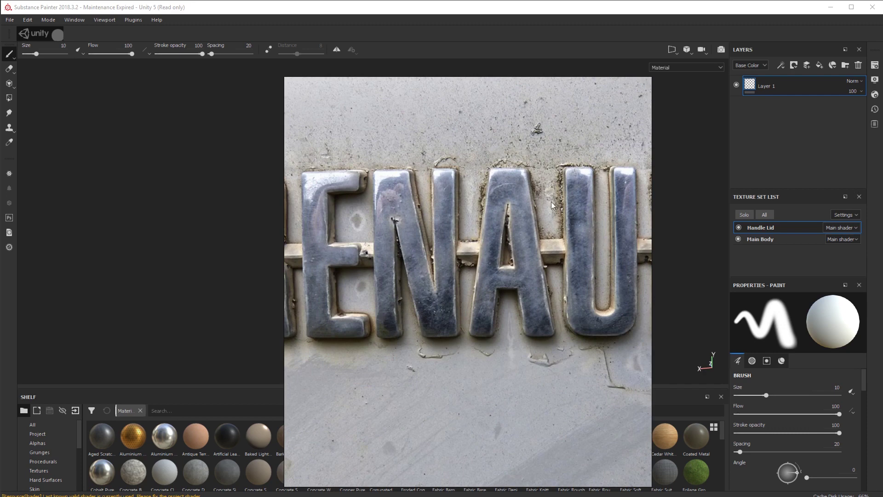
left_click_drag(563, 225, 404, 215)
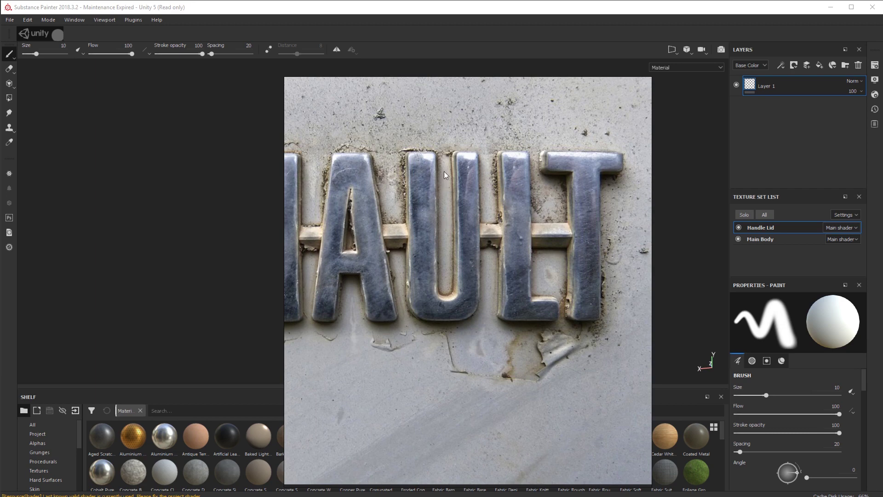
scroll(441, 172, "down", 6)
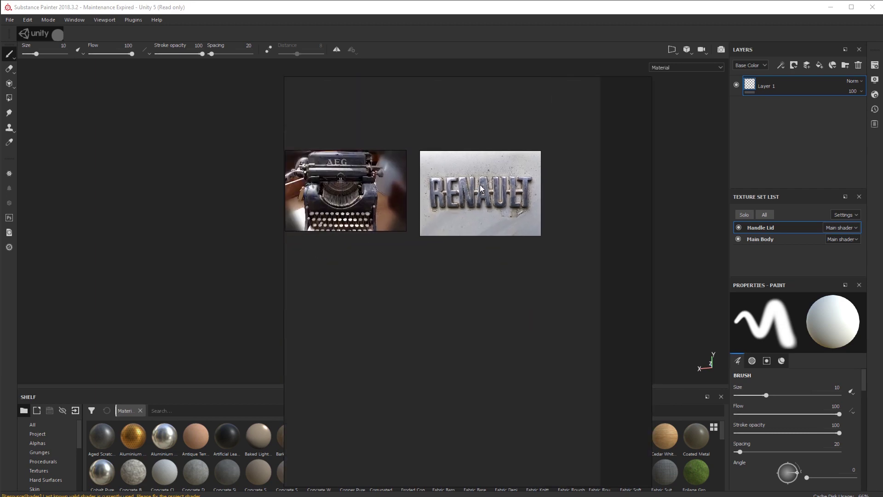
Step: Review the full set of reference photos and reposition the board's window over the 3D viewport
scroll(480, 189, "down", 4)
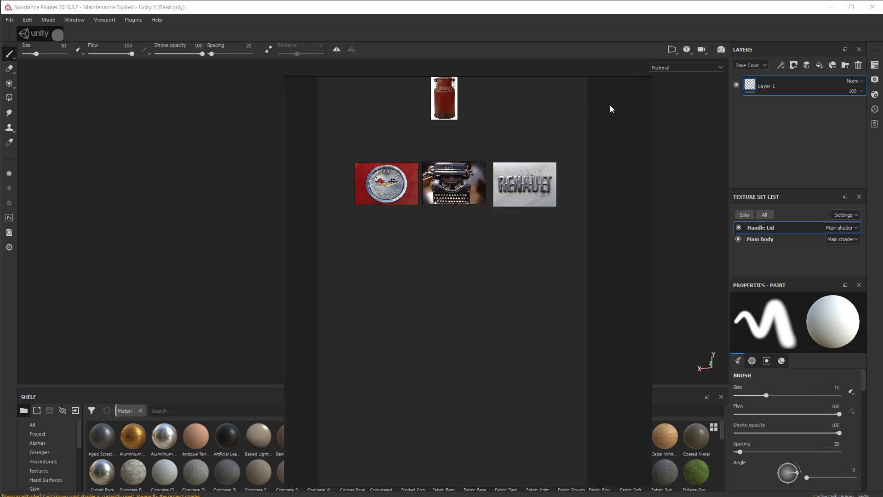
scroll(612, 112, "down", 8)
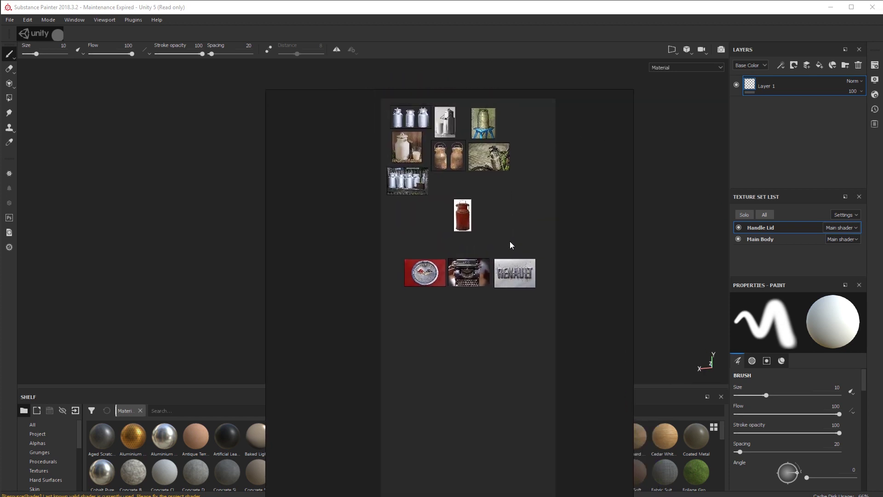
middle_click_drag(509, 241, 491, 250)
right_click_drag(595, 150, 579, 105)
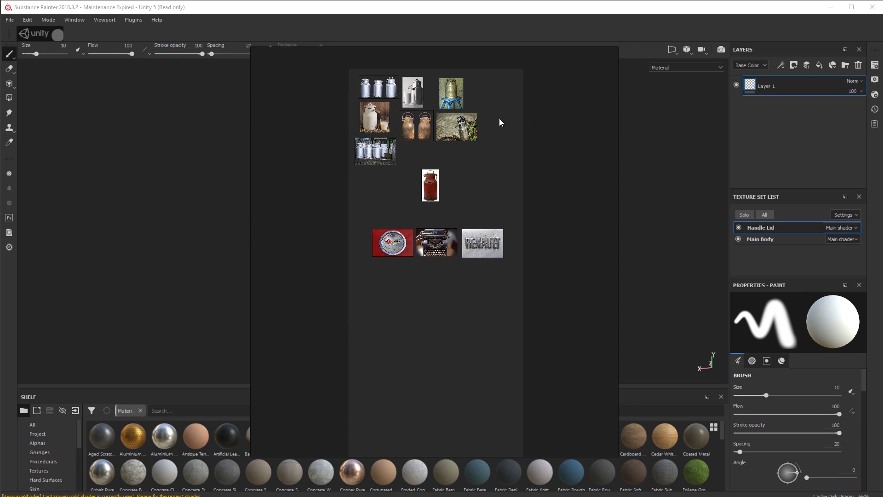
scroll(498, 118, "up", 2)
middle_click_drag(498, 117, 552, 180)
scroll(500, 145, "up", 2)
scroll(552, 208, "up", 1)
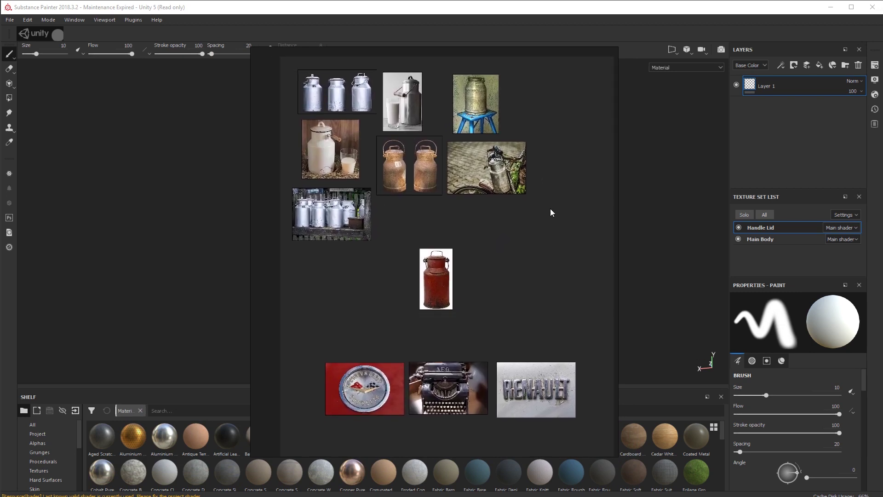
middle_click_drag(531, 235, 518, 218)
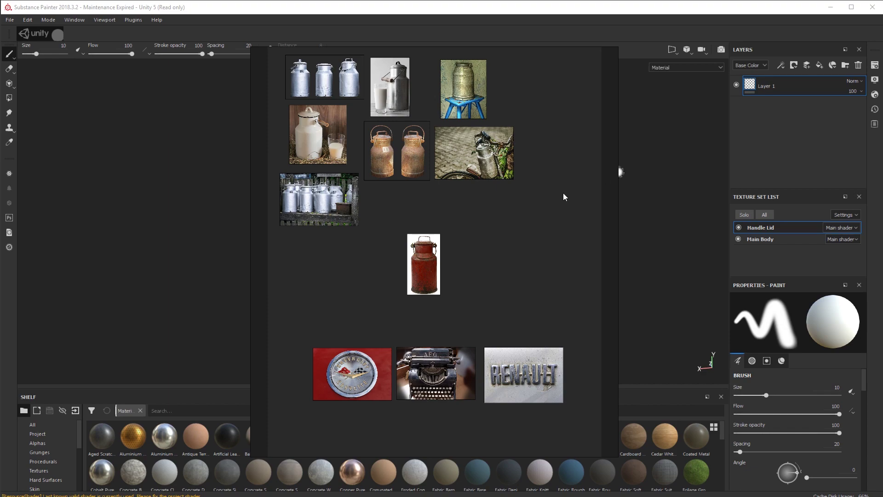
middle_click_drag(564, 195, 549, 235)
left_click_drag(498, 57, 509, 74)
Step: Examine the photo of three dented aluminium milk cans and compare it with the other references
scroll(301, 113, "up", 5)
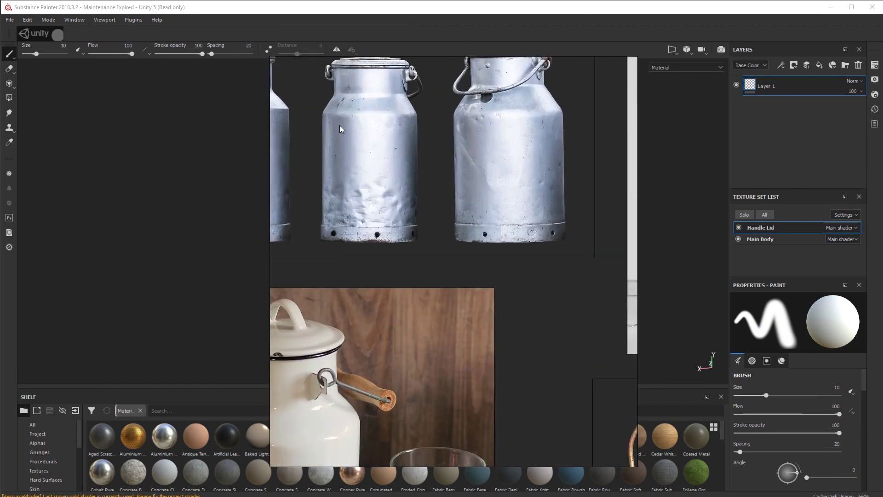
scroll(453, 173, "down", 2)
scroll(452, 173, "up", 2)
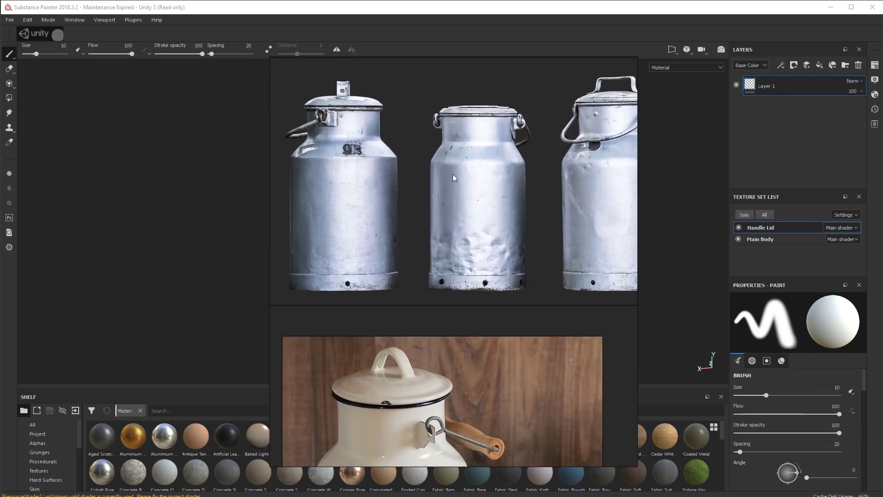
scroll(453, 174, "down", 5)
scroll(453, 173, "up", 4)
scroll(452, 173, "down", 3)
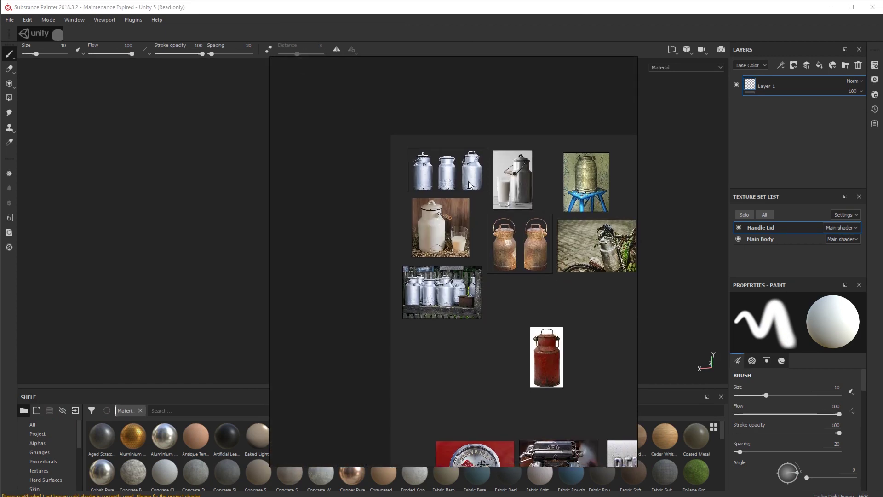
scroll(516, 222, "up", 2)
scroll(516, 223, "down", 2)
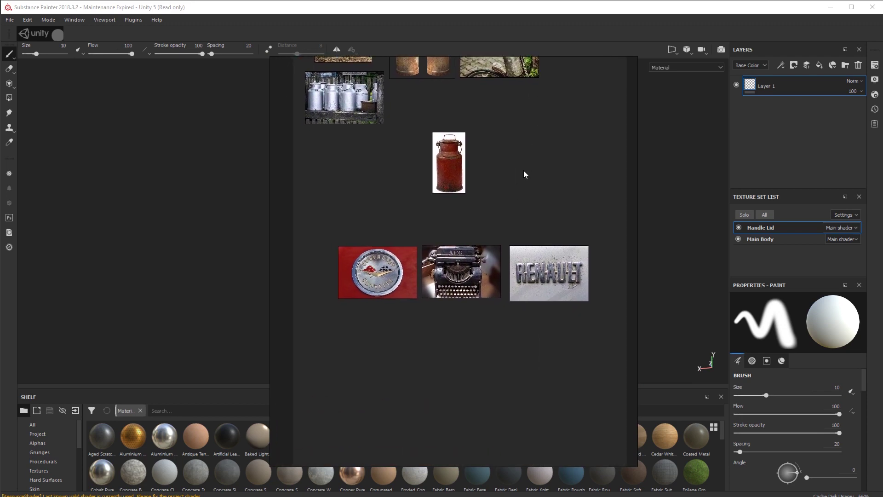
Step: Examine the milk can hanging on the bicycle and the worn can on the blue stool
scroll(523, 170, "up", 2)
scroll(499, 224, "up", 4)
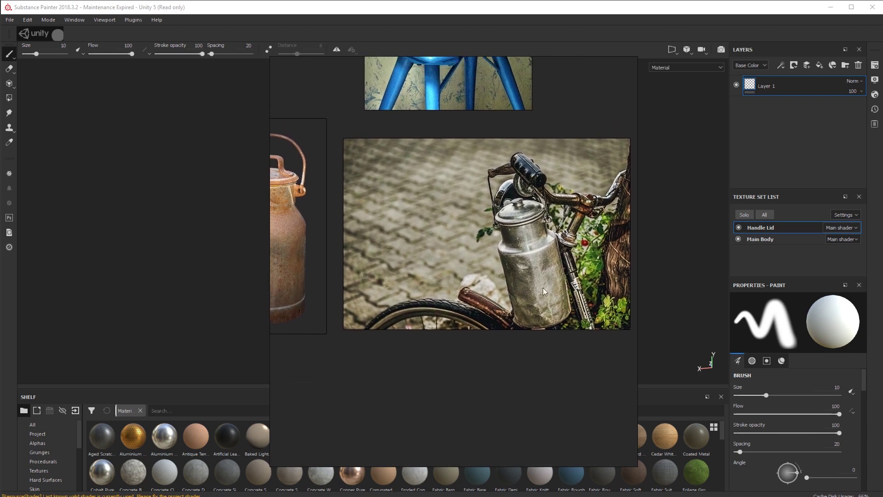
scroll(526, 177, "up", 1)
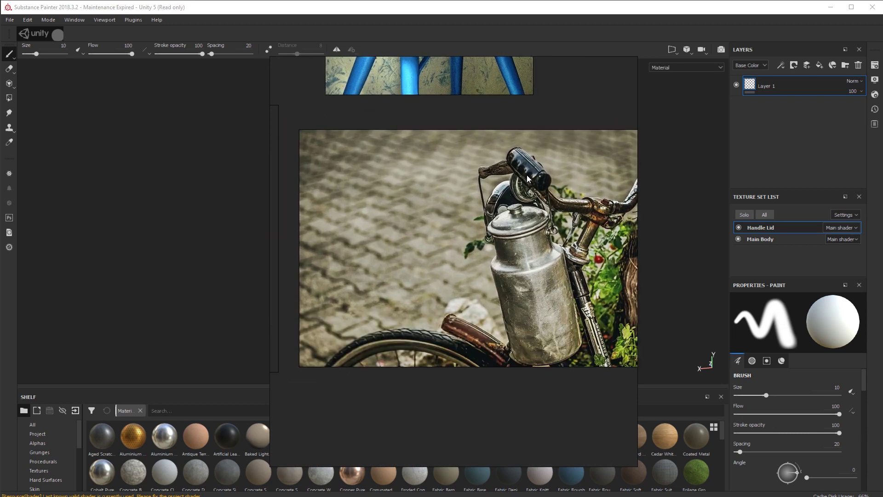
scroll(533, 183, "up", 3)
scroll(509, 205, "down", 5)
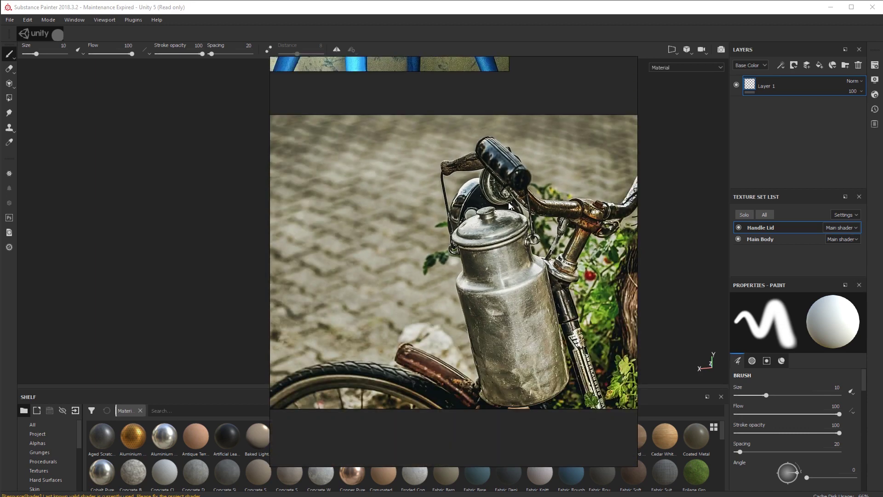
scroll(462, 161, "up", 2)
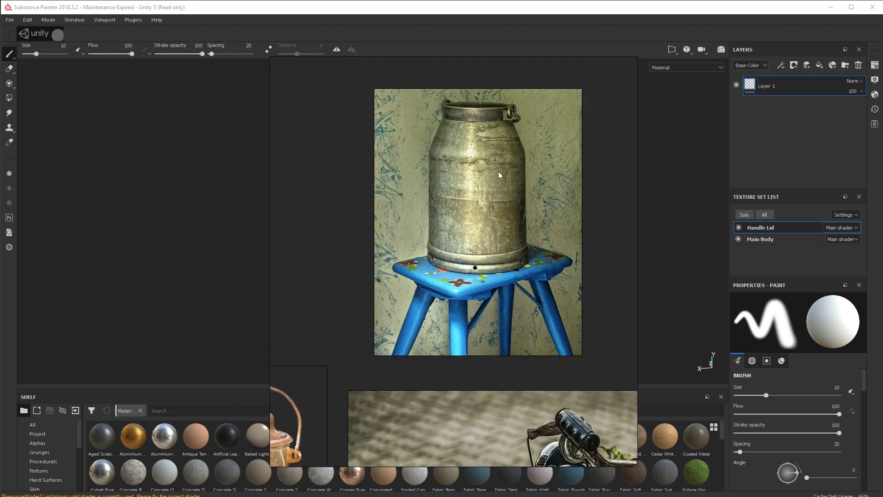
scroll(496, 177, "down", 4)
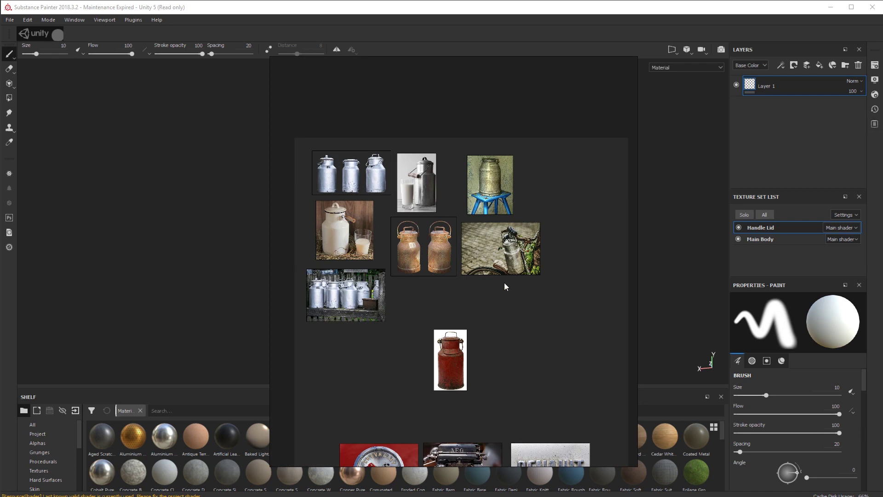
Step: Look up the reference board's Save As option and return to the overview of all photos
right_click(598, 114)
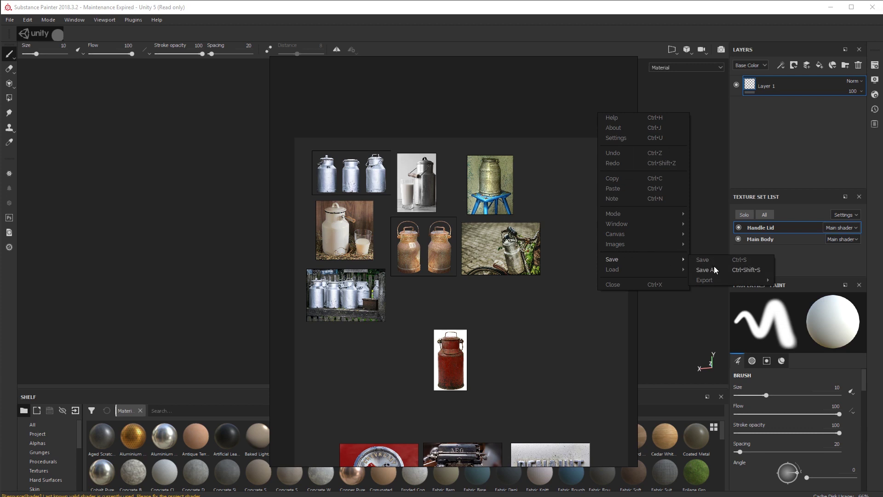
left_click(506, 109)
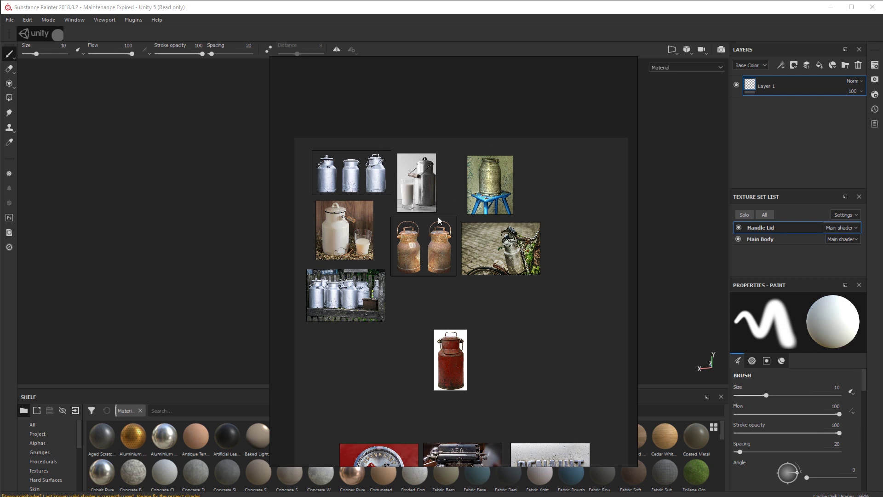
middle_click_drag(407, 122, 398, 56)
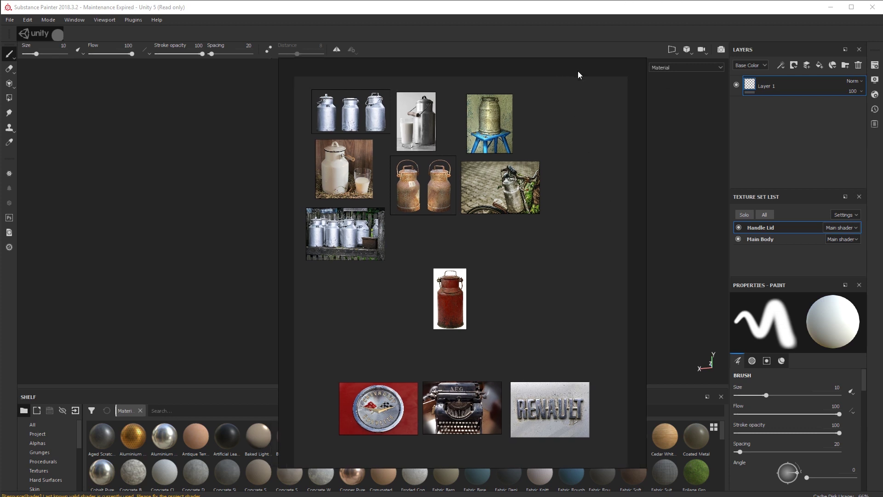
Step: Hide the reference board and reframe the milk can model in the 3D viewport
left_click(640, 138)
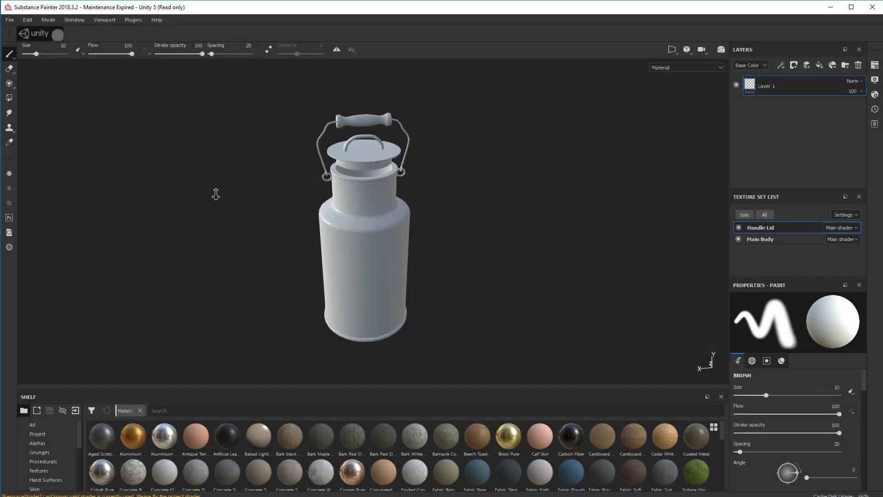
right_click_drag(214, 192, 220, 240, "alt")
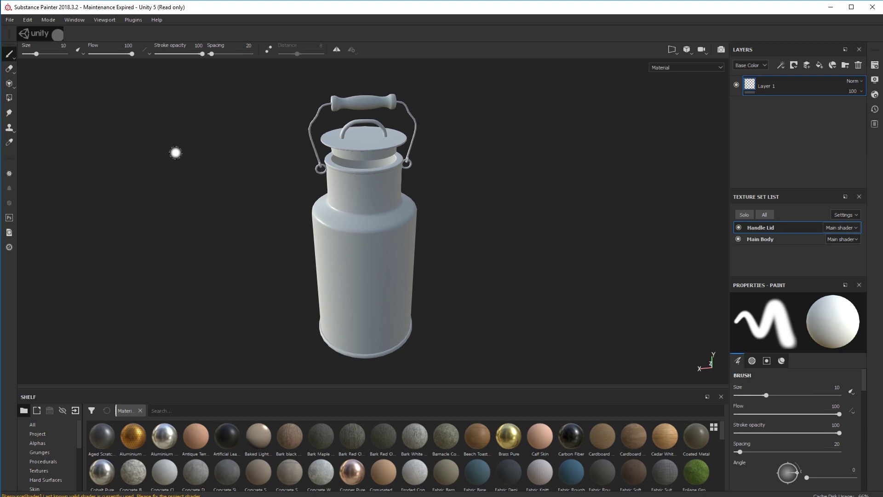
middle_click_drag(178, 151, 209, 154)
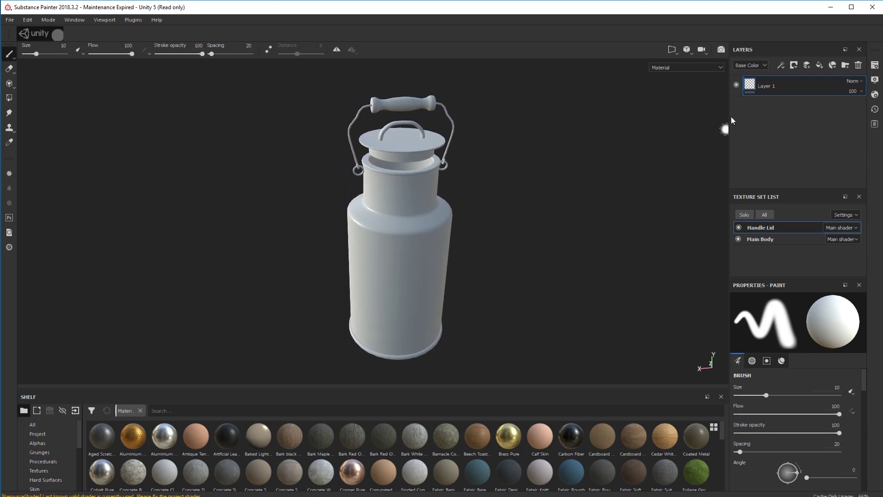
Step: Open the new project setup and move its dialog clear of the milk can model
left_click(9, 19)
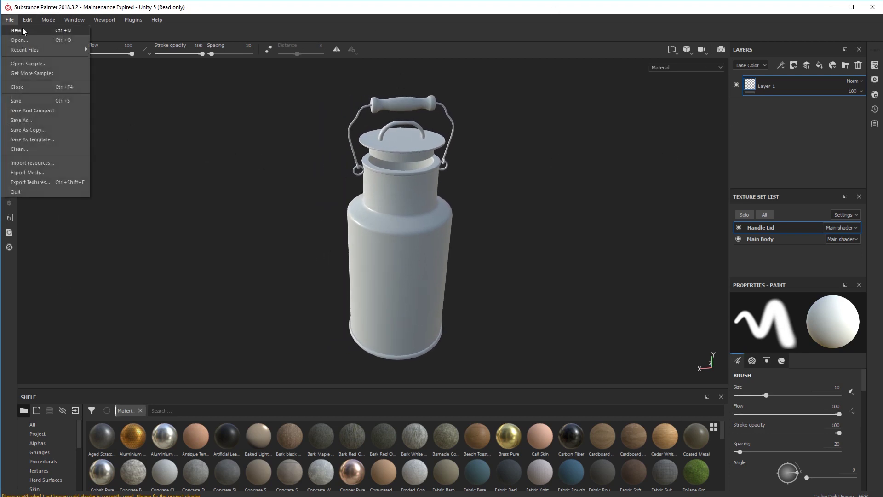
left_click(85, 46)
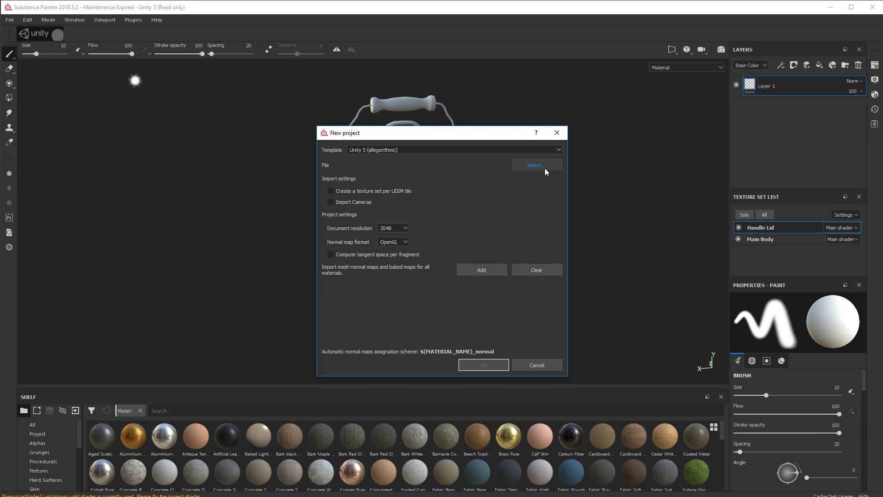
left_click_drag(476, 134, 238, 98)
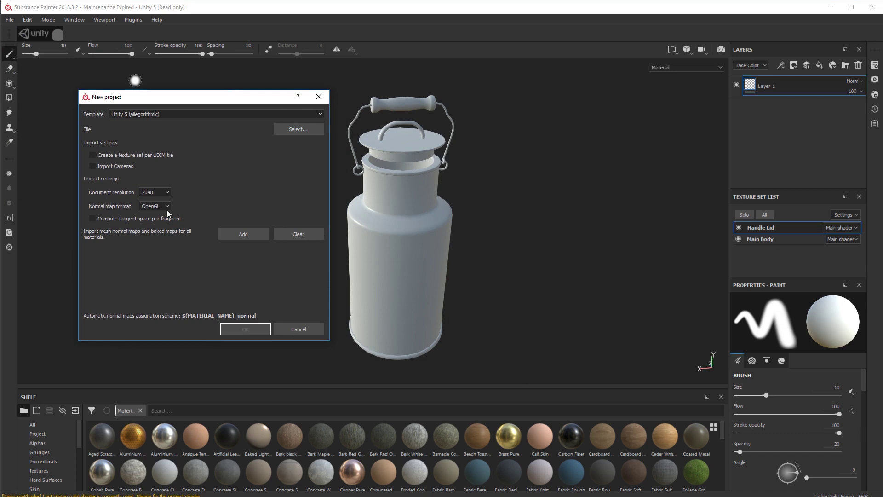
Step: Dismiss the new project setup and inspect the milk can model from above and from the front
left_click(107, 166)
left_click(278, 329)
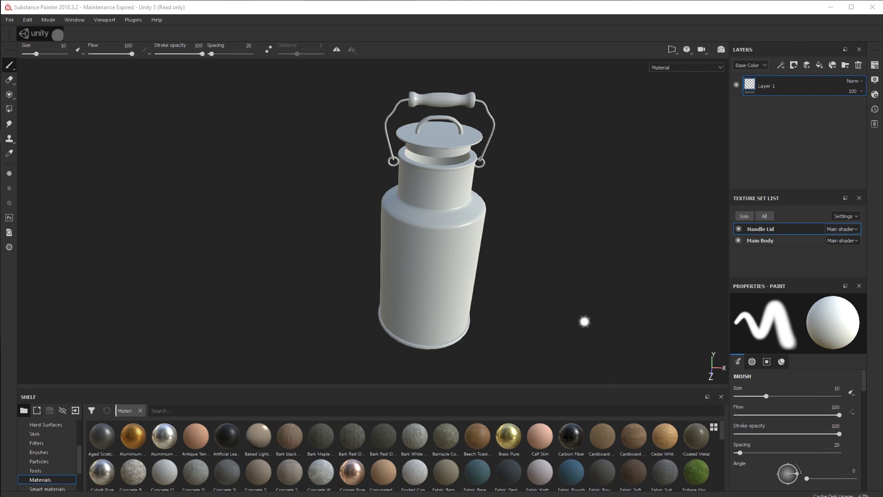
mouse_move(520, 257)
left_mouse_down("alt")
mouse_move(507, 250)
mouse_move(512, 270)
left_mouse_up("alt")
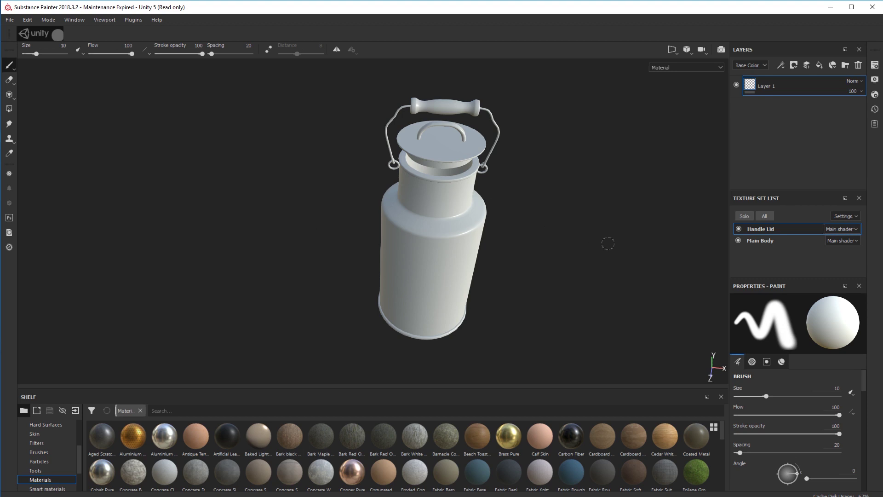
mouse_move(550, 254)
left_mouse_down("alt")
mouse_move(546, 212)
mouse_move(542, 227)
left_mouse_up("alt")
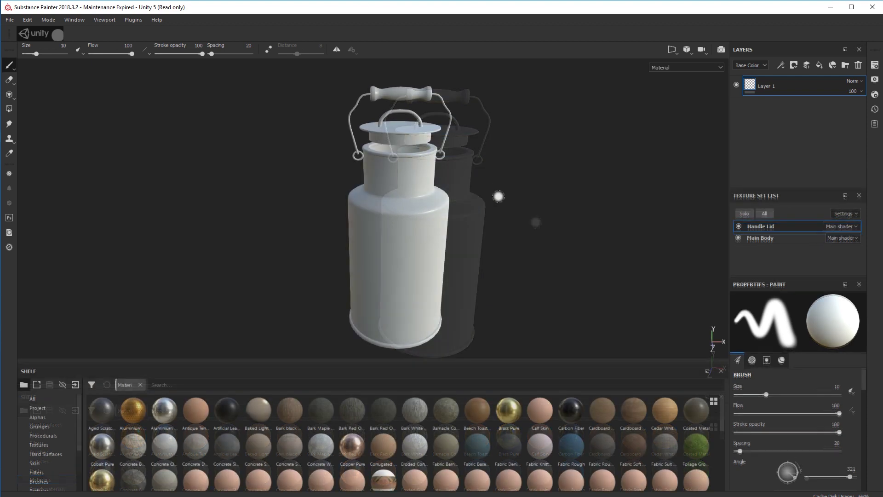
Step: Add an Ambient occlusion channel to the Handle Lid texture set, moving its settings beside the milk can
left_click(874, 81)
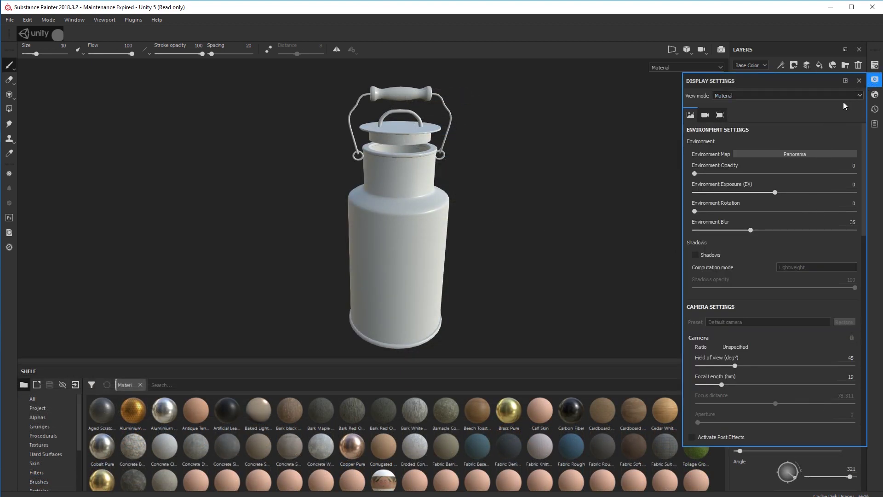
left_click(859, 81)
left_click(875, 65)
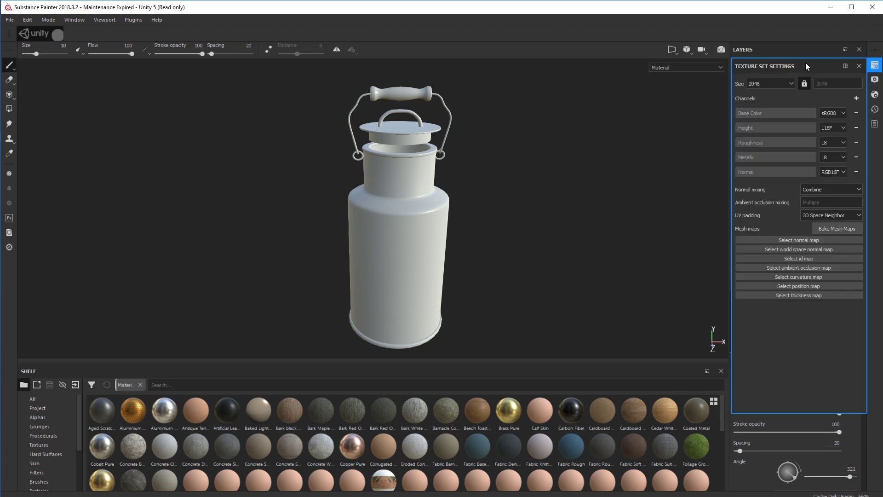
left_click_drag(805, 66, 642, 85)
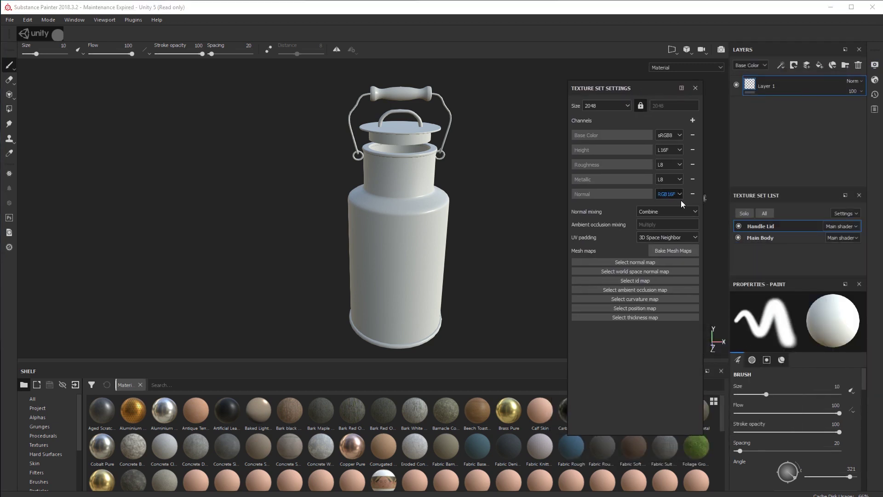
left_click(693, 120)
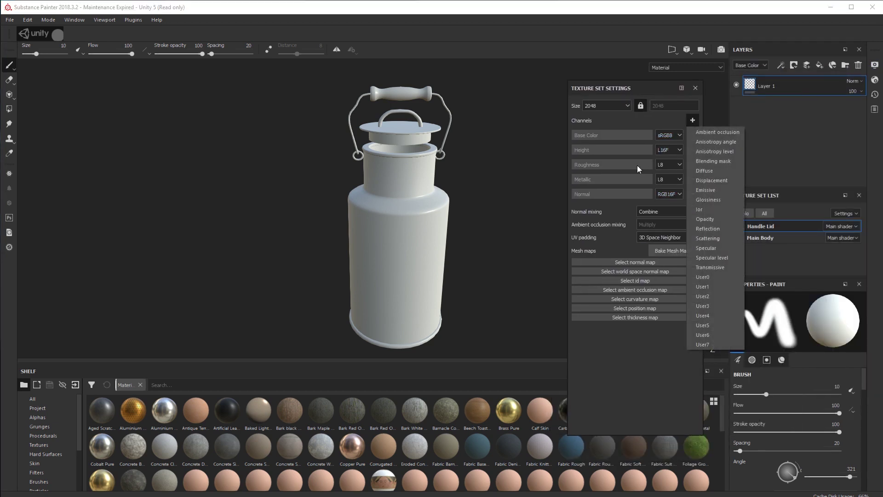
left_click(721, 132)
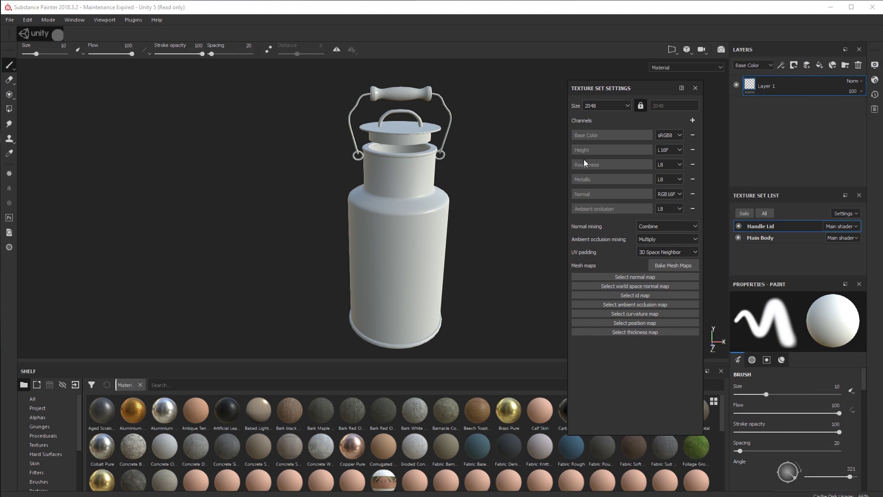
Step: Bake the mesh maps for all texture sets at 2048 output size, using the low poly mesh as the high poly mesh
left_click(673, 264)
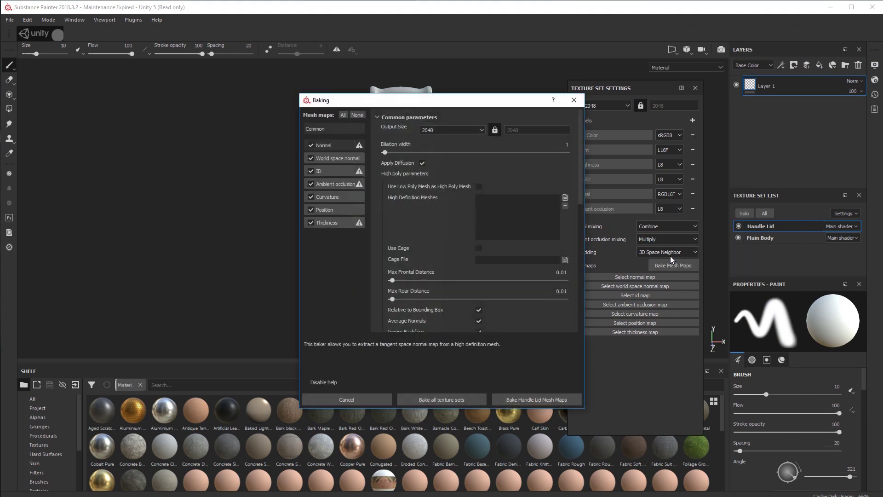
left_click_drag(484, 98, 687, 90)
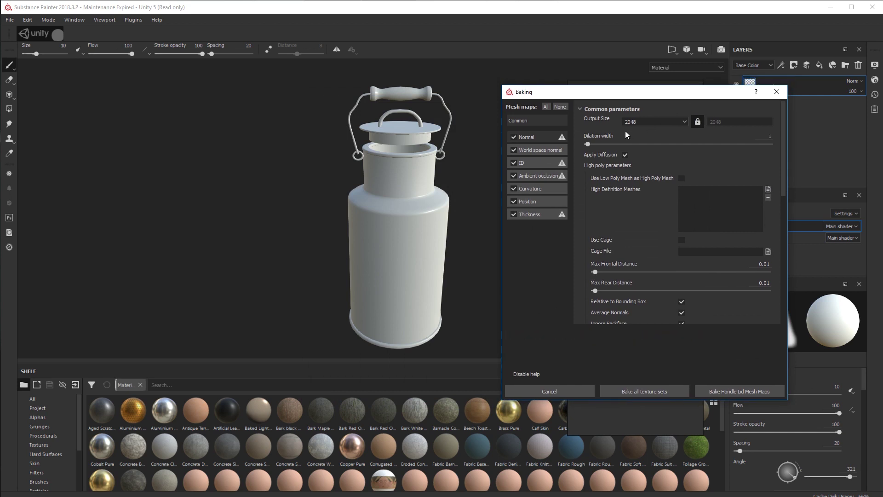
left_click(632, 122)
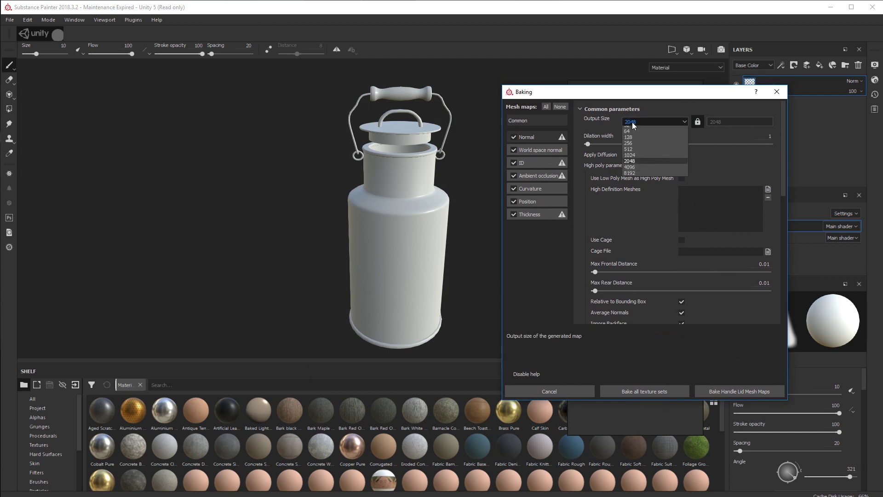
left_click(630, 161)
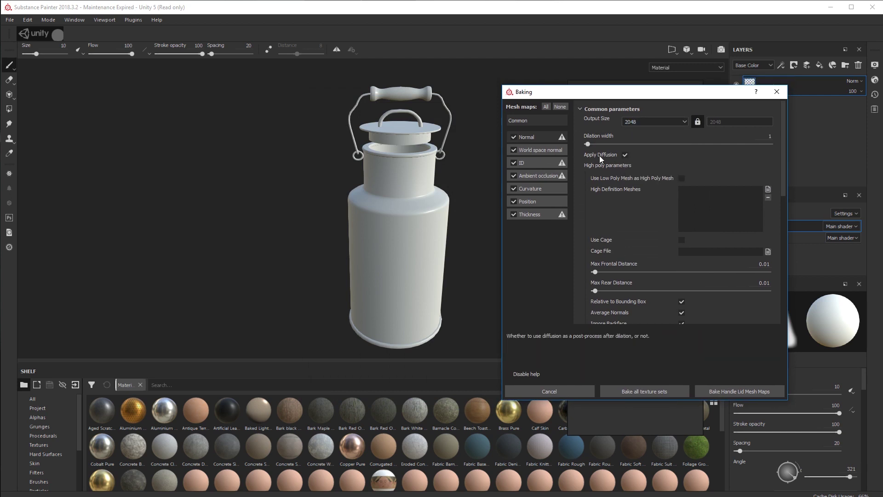
left_click(681, 178)
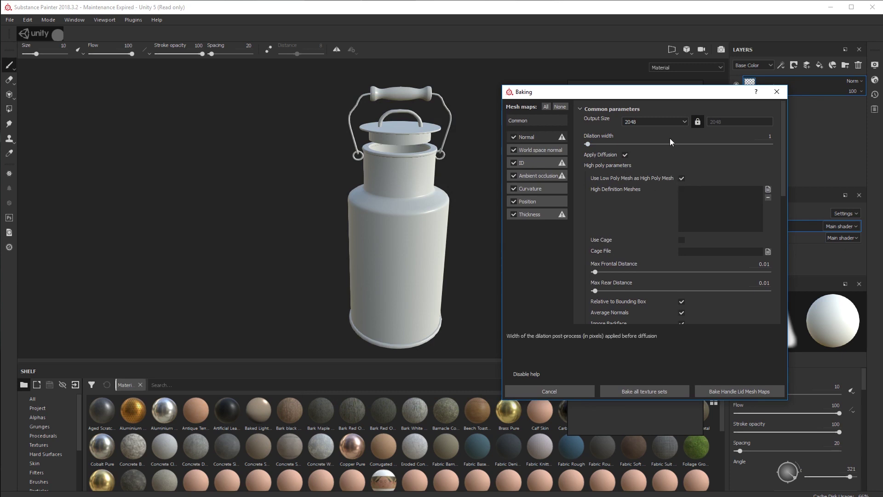
scroll(667, 200, "down", 5)
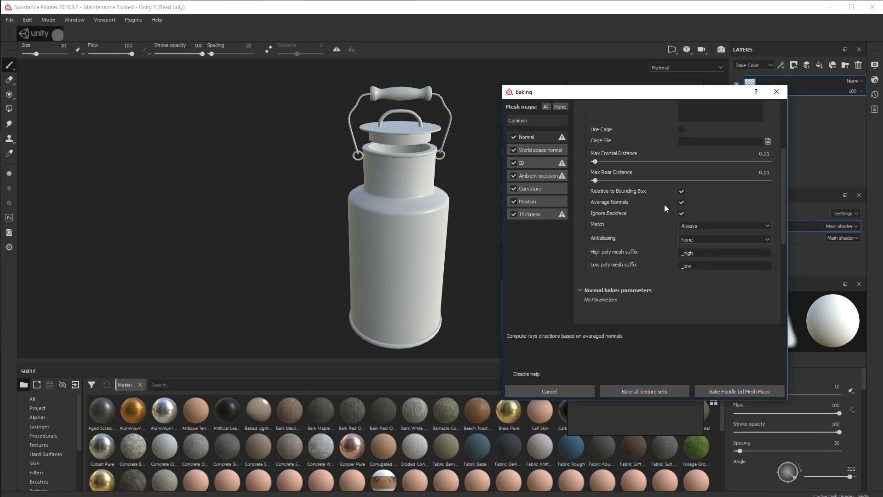
scroll(649, 260, "up", 5)
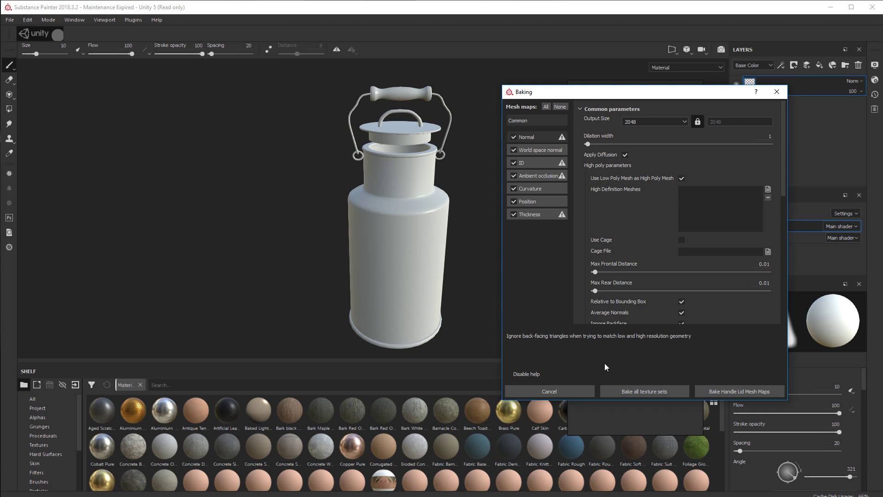
left_click(629, 390)
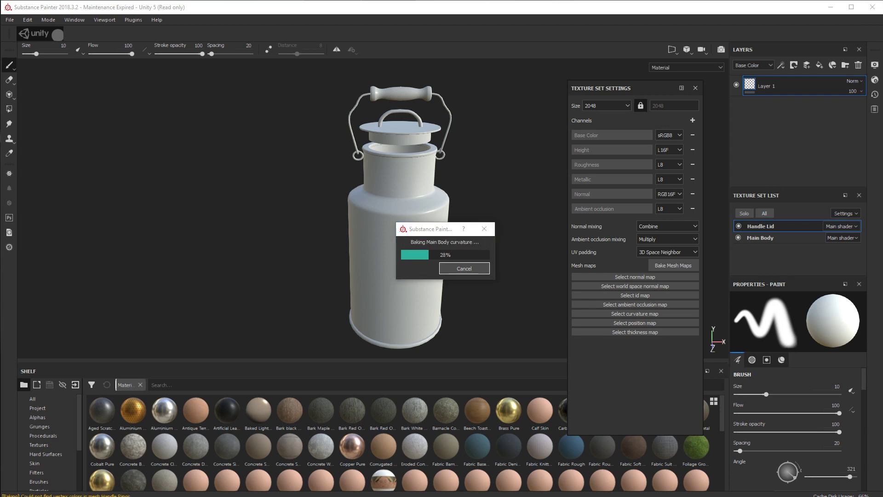
left_click(509, 146)
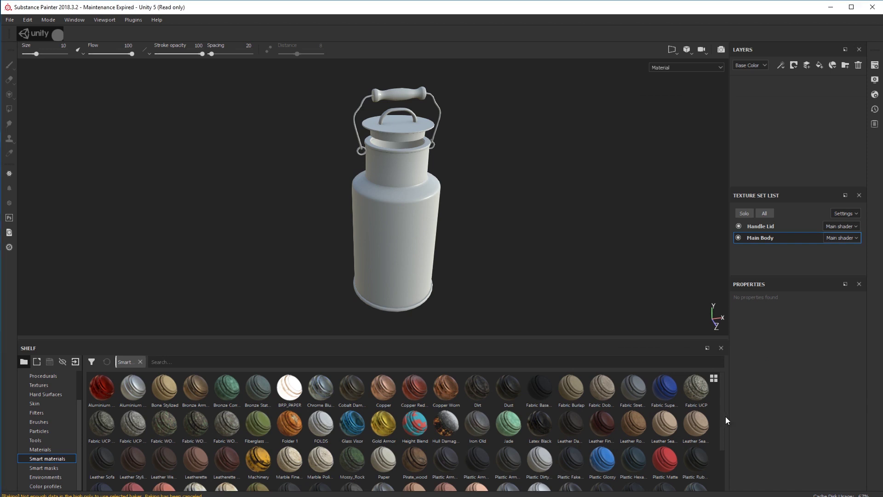
Step: Try the Steel Painted smart material on the Main Body texture set and delete it after inspecting the can
left_click_drag(724, 415, 720, 448)
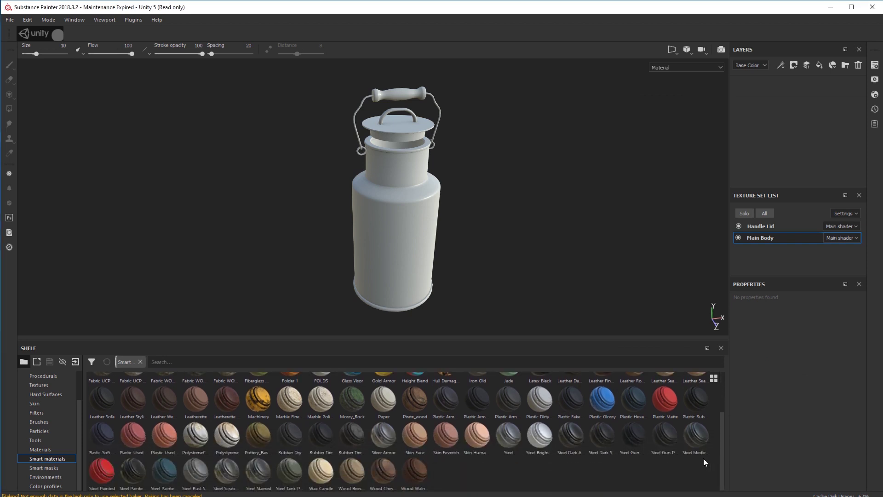
mouse_move(105, 476)
left_mouse_down()
mouse_move(834, 182)
mouse_move(798, 120)
left_mouse_up()
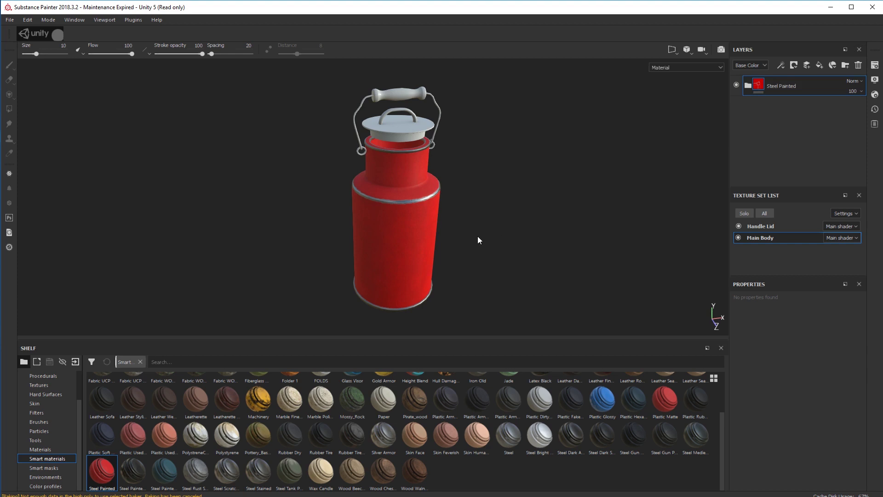
mouse_move(463, 253)
left_mouse_down("alt")
mouse_move(455, 237)
mouse_move(581, 173)
mouse_move(572, 162)
mouse_move(495, 244)
mouse_move(470, 225)
mouse_move(469, 234)
mouse_move(579, 204)
left_mouse_up("alt")
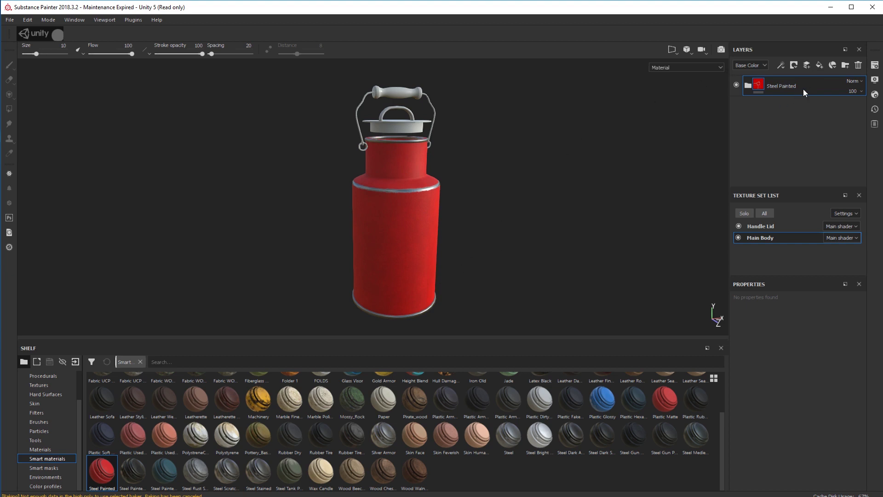
key("Delete")
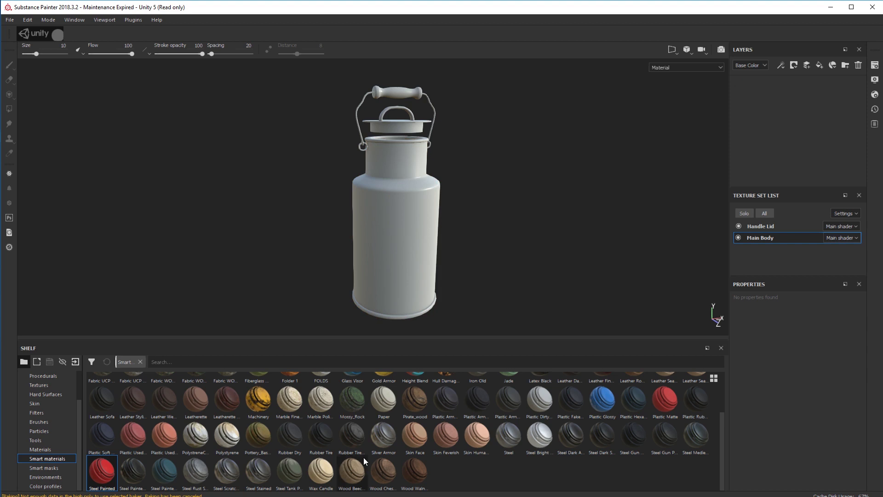
Step: Apply the Machinery smart material to the Main Body texture set and inspect the can from the side
left_click_drag(269, 403, 769, 115)
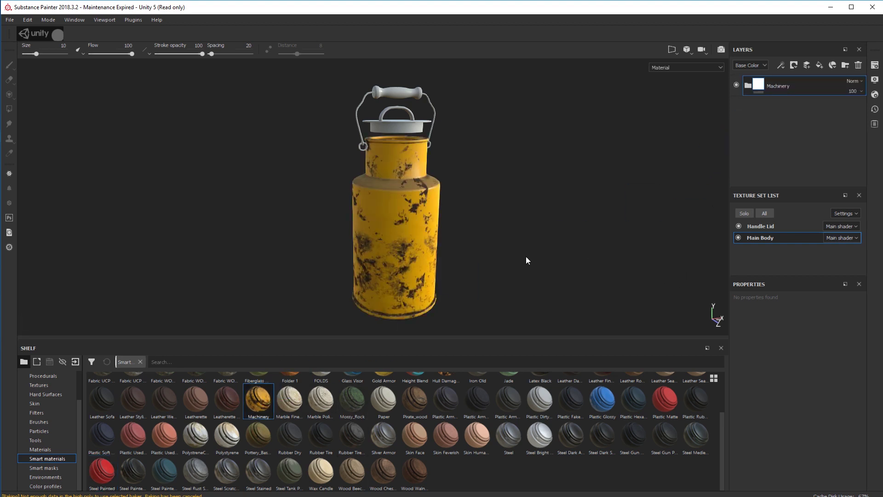
mouse_move(475, 227)
left_mouse_down("alt")
mouse_move(477, 243)
mouse_move(579, 244)
mouse_move(667, 207)
mouse_move(756, 133)
mouse_move(511, 209)
mouse_move(529, 239)
left_mouse_up("alt")
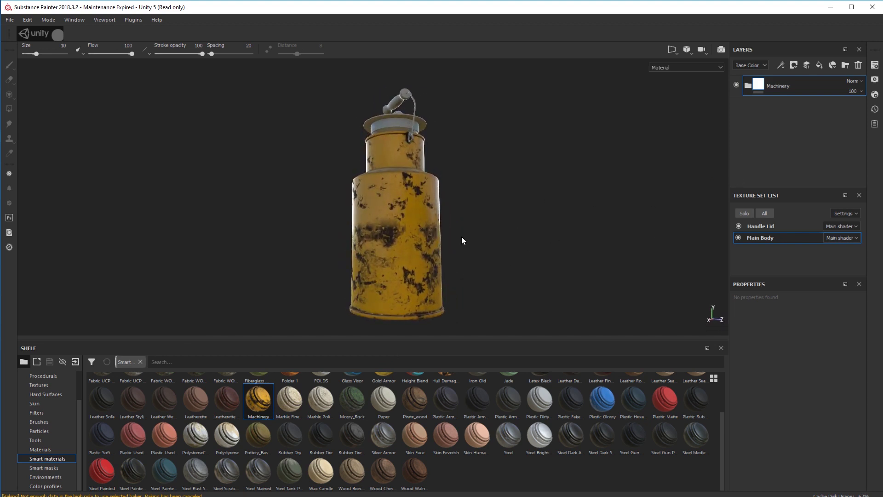
mouse_move(479, 224)
right_mouse_down("alt")
mouse_move(478, 203)
mouse_move(479, 224)
right_mouse_up("alt")
mouse_move(479, 224)
left_mouse_down("alt")
mouse_move(507, 232)
mouse_move(457, 275)
mouse_move(440, 328)
mouse_move(547, 257)
mouse_move(445, 305)
mouse_move(459, 225)
mouse_move(492, 137)
mouse_move(522, 231)
mouse_move(528, 226)
mouse_move(489, 221)
mouse_move(487, 198)
mouse_move(522, 194)
left_mouse_up("alt")
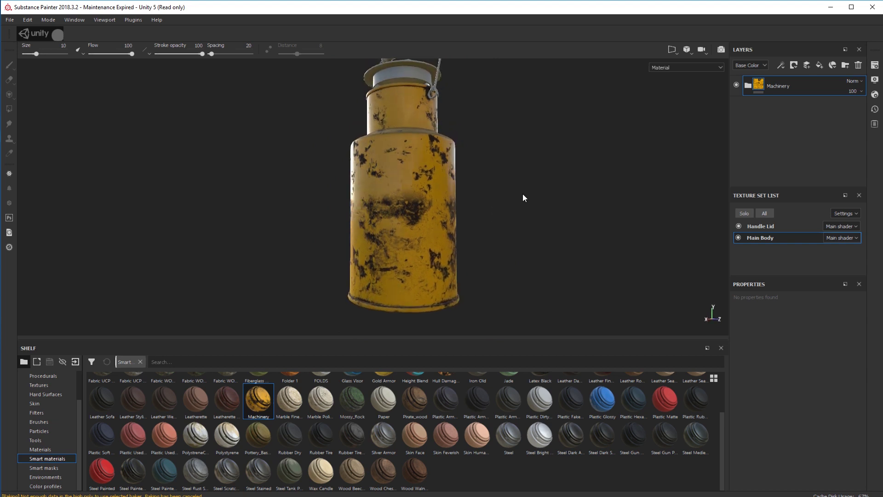
Step: Expand the Machinery folder and review the generator settings of the Rust layer's mask
left_click(749, 87)
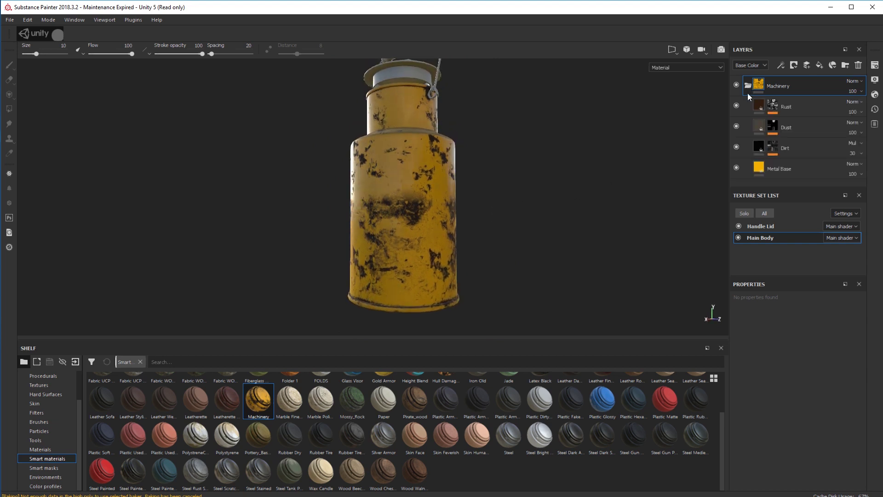
left_click(772, 109)
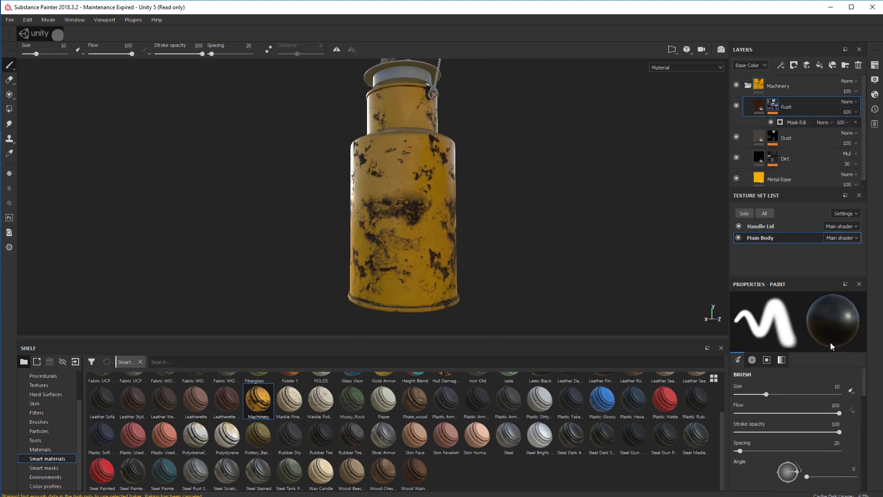
scroll(810, 427, "down", 5)
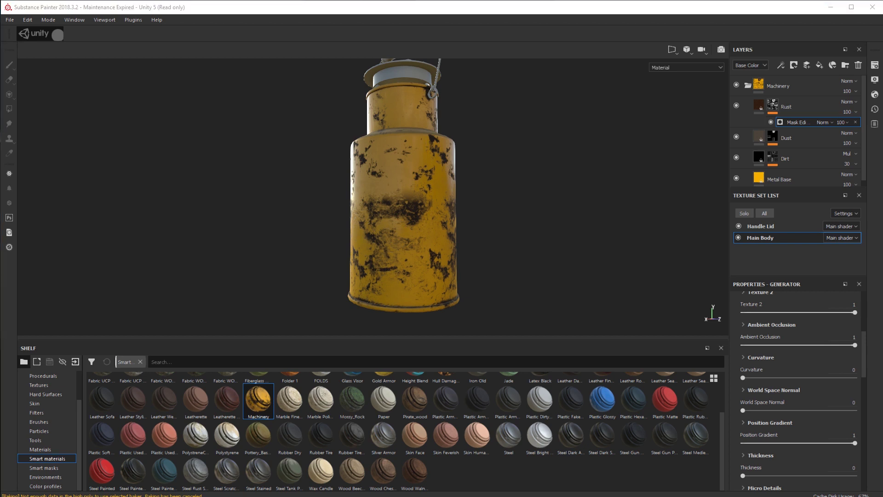
left_click_drag(492, 207, 508, 198, "alt")
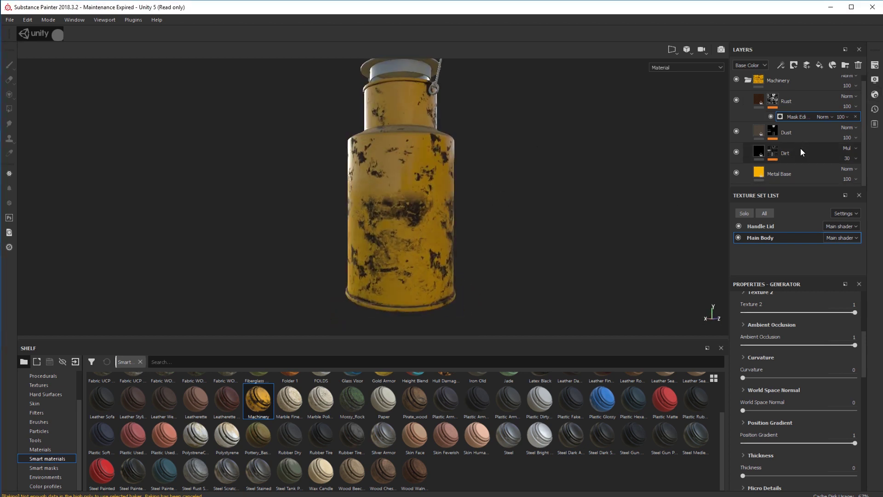
Step: Change the Metal Base layer's base color to green, about R 0.111, G 0.234, B 0.045
left_click(806, 171)
left_click(792, 380)
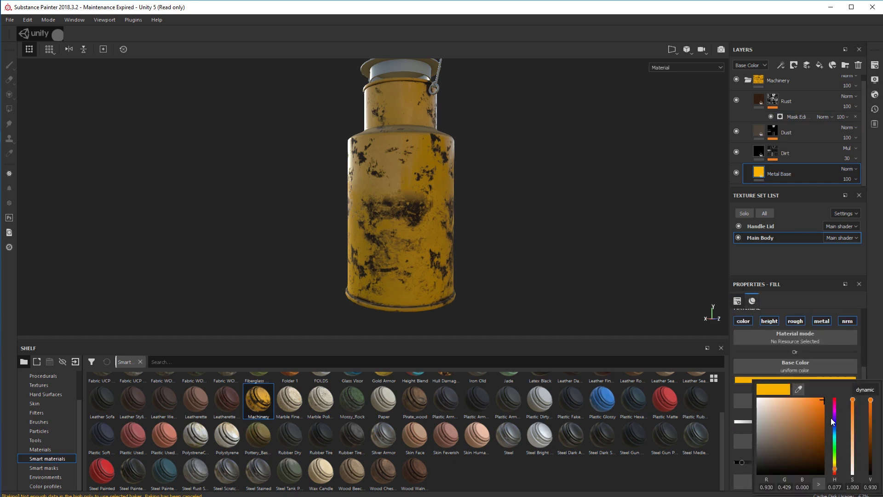
left_click_drag(834, 445, 839, 454)
left_click(784, 440)
left_click_drag(785, 441, 792, 434)
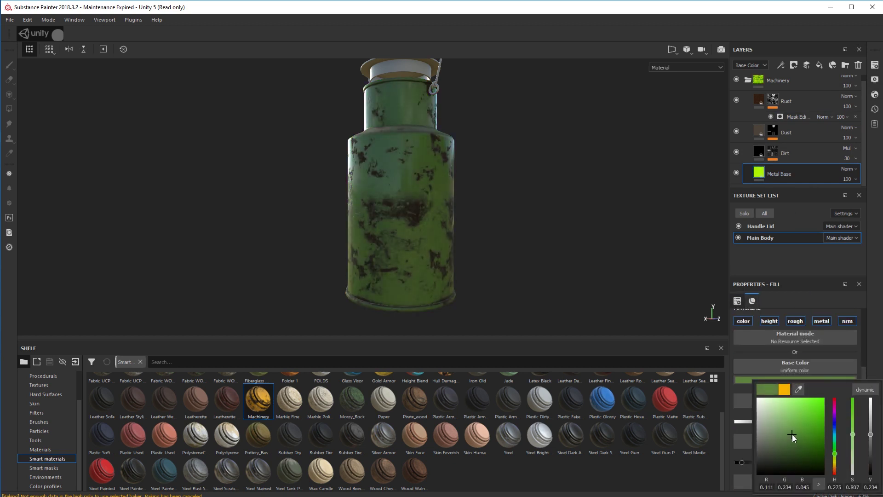
left_click_drag(497, 282, 547, 269, "alt")
scroll(549, 220, "down", 4)
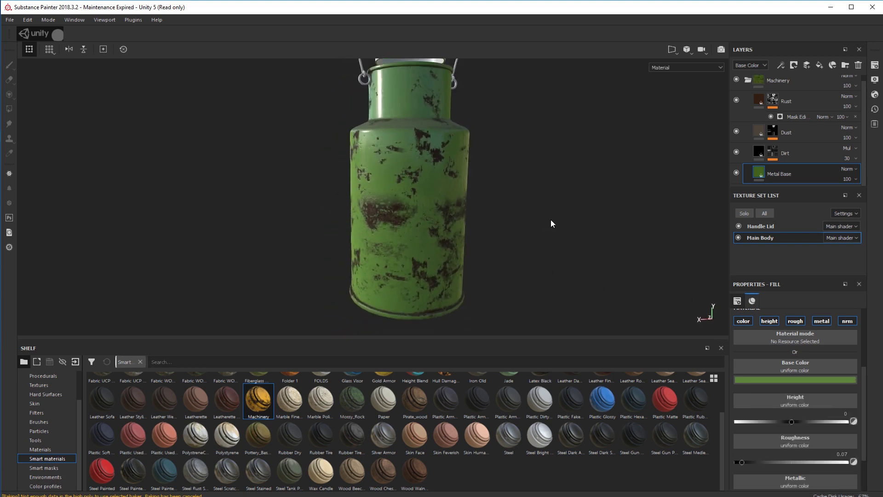
Step: Fine-tune the Metal Base layer's base color to a slightly more muted green and check the can from the side
left_click(818, 379)
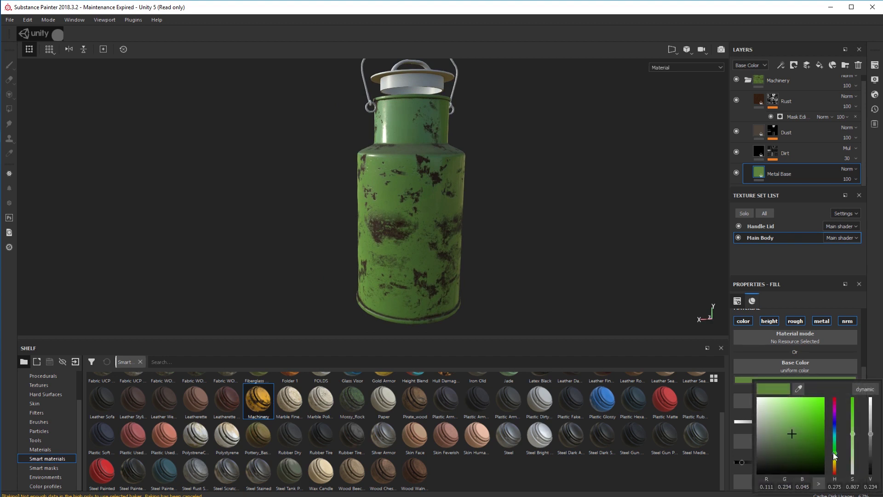
left_click_drag(834, 453, 835, 453)
mouse_move(788, 433)
left_mouse_down()
mouse_move(779, 432)
mouse_move(785, 440)
left_mouse_up()
left_click_drag(520, 241, 631, 211, "alt")
middle_click_drag(631, 211, 508, 234, "alt")
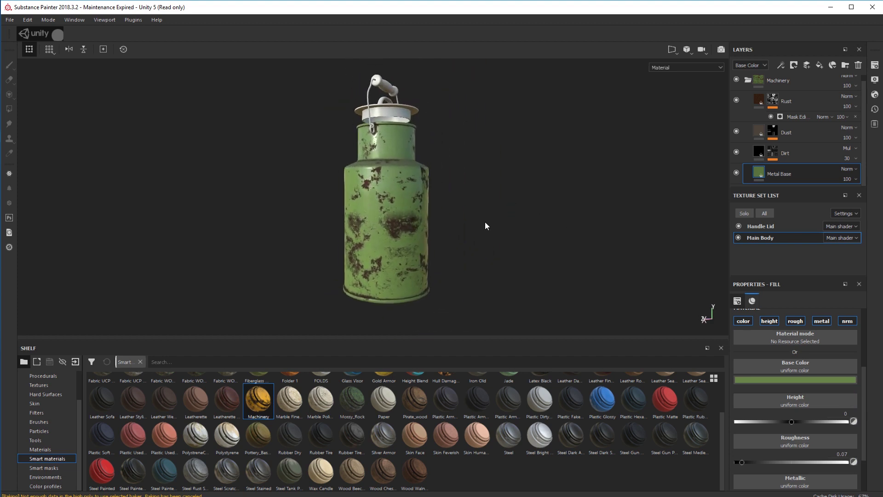
mouse_move(485, 224)
left_mouse_down("alt")
mouse_move(493, 231)
mouse_move(500, 220)
left_mouse_up("alt")
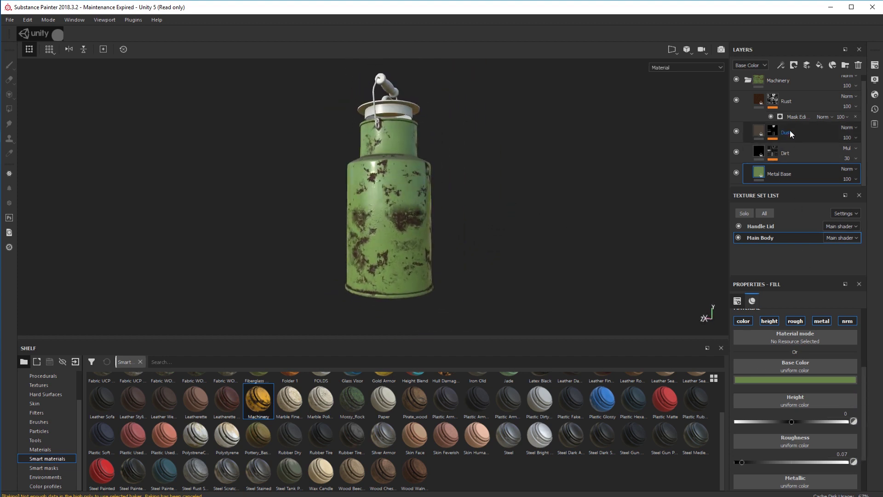
Step: Examine the Rust layer's mask generator settings, including its Grunge Map 008 and Grunge Map 014 image inputs and their parameters
left_click(778, 103)
scroll(823, 388, "down", 5)
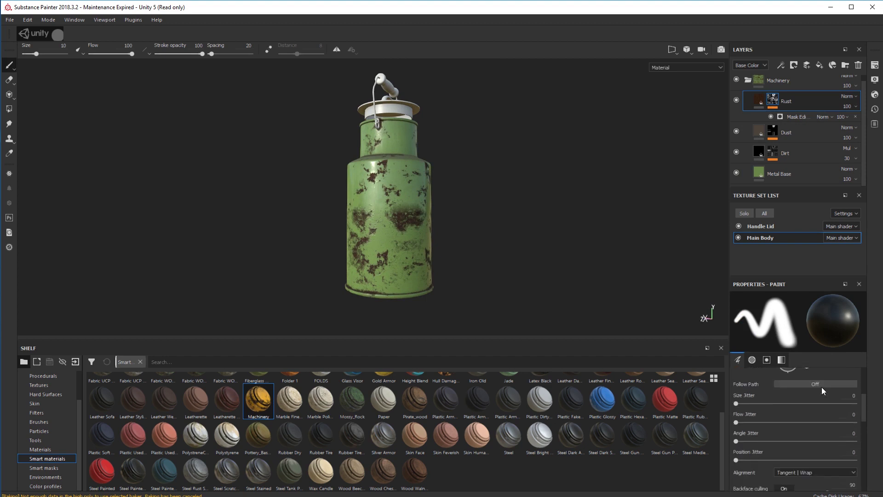
scroll(813, 385, "down", 4)
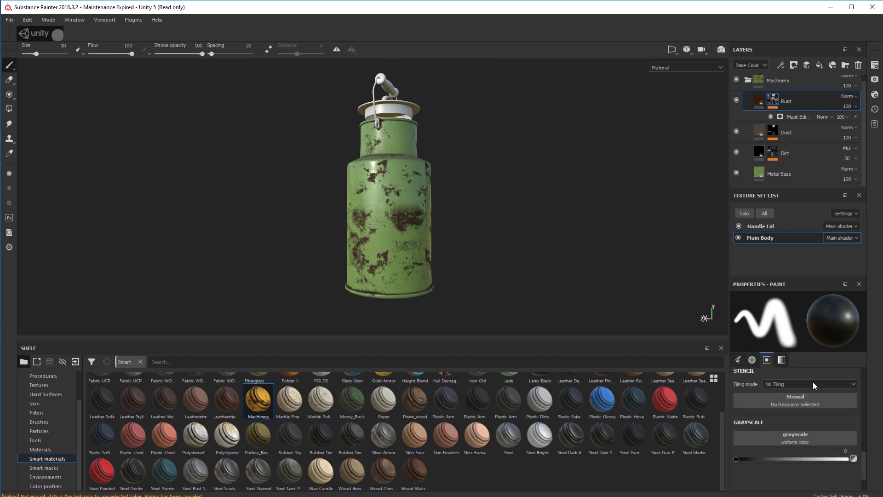
scroll(812, 380, "up", 7)
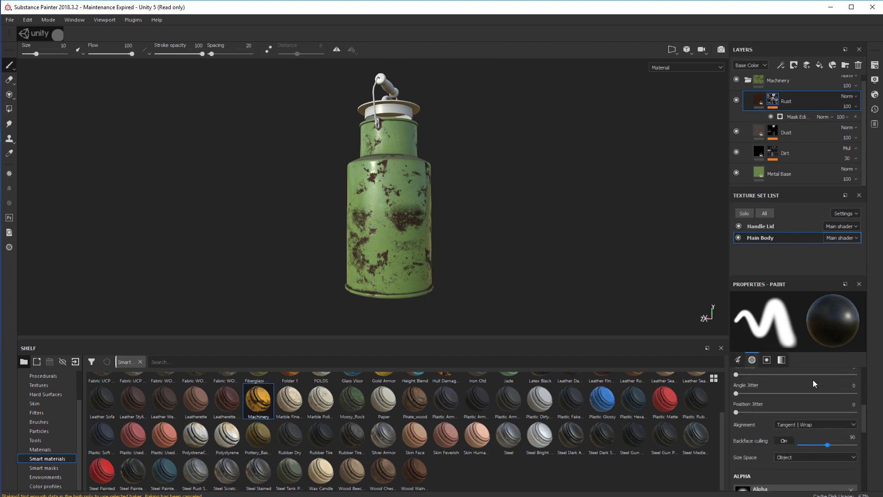
left_click(795, 115)
scroll(815, 388, "down", 5)
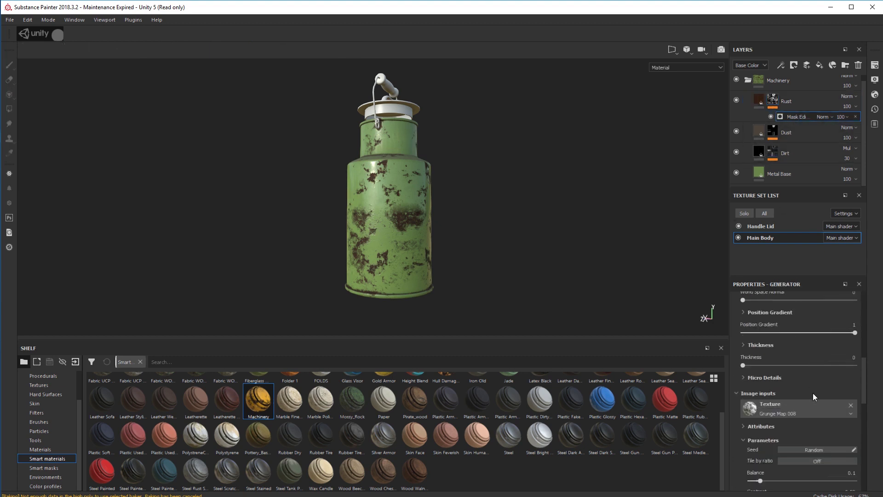
scroll(815, 393, "down", 3)
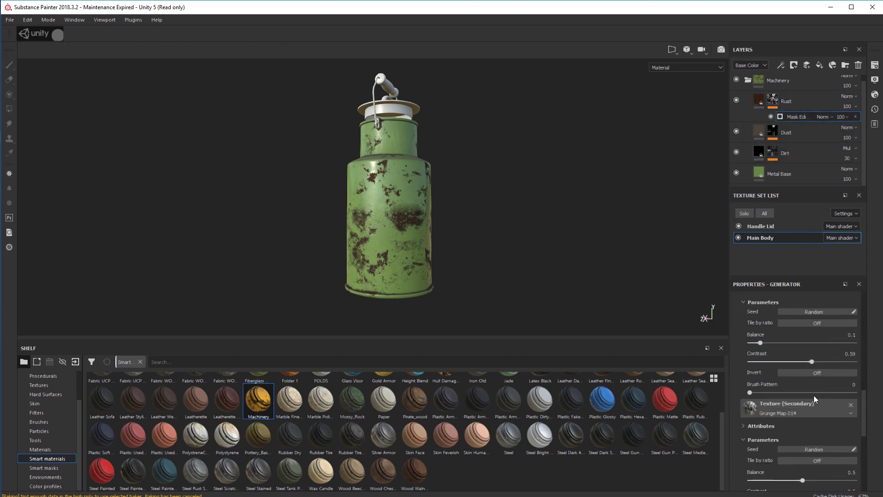
scroll(781, 411, "down", 4)
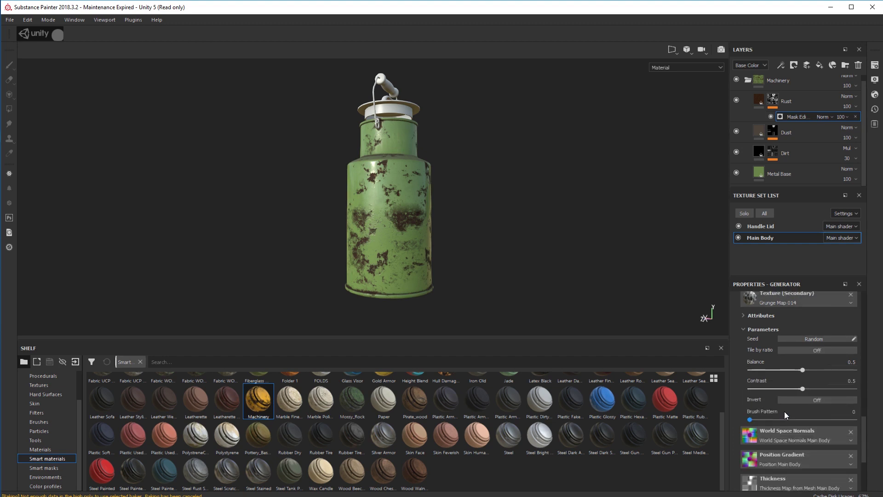
scroll(784, 411, "up", 3)
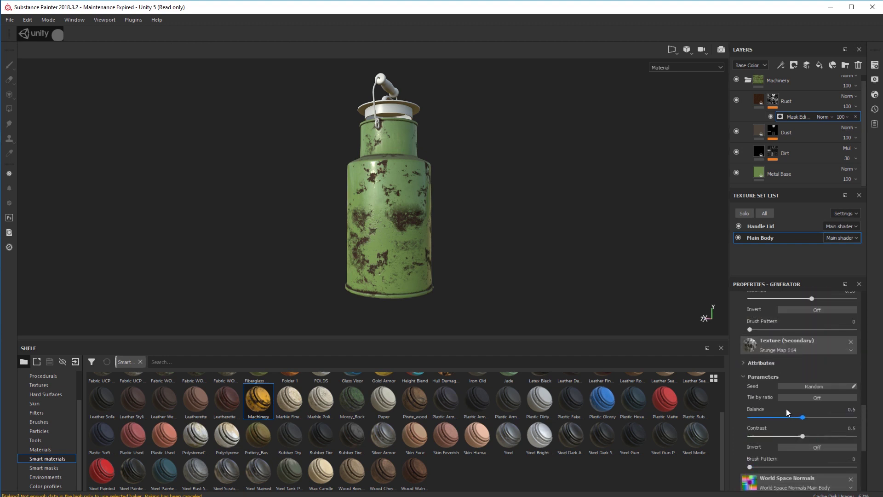
left_click(743, 363)
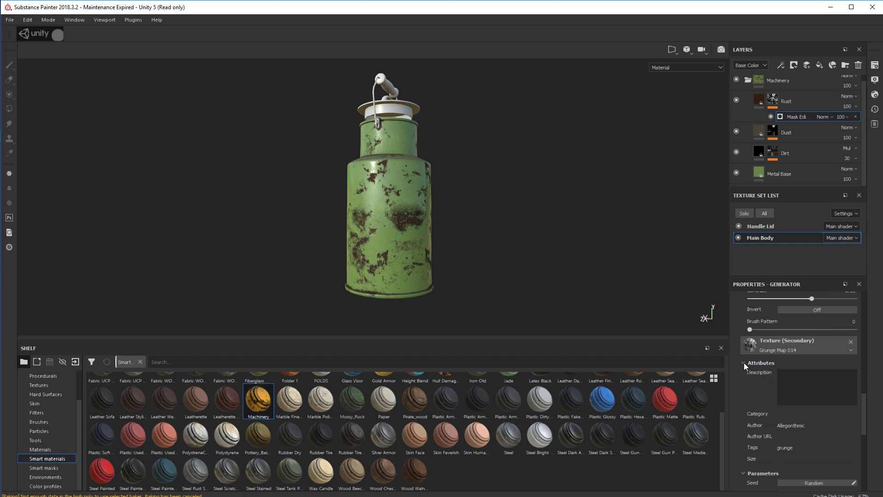
scroll(775, 409, "down", 4)
scroll(776, 406, "up", 5)
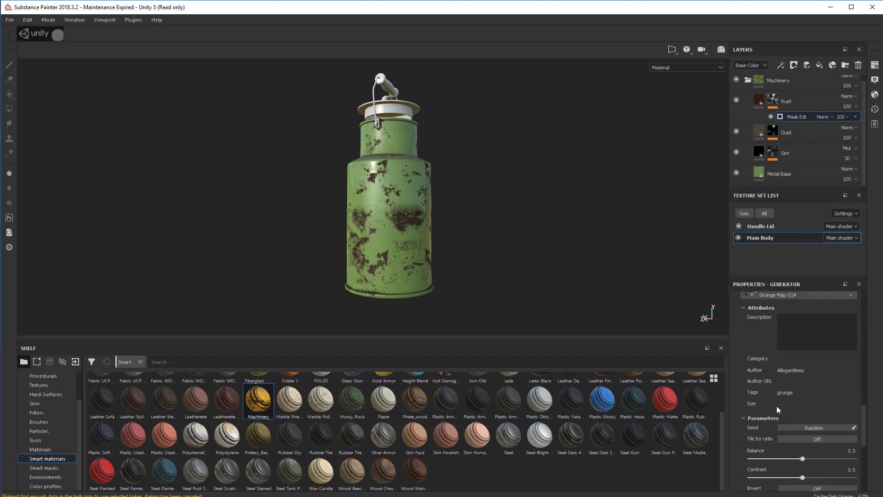
scroll(776, 405, "up", 3)
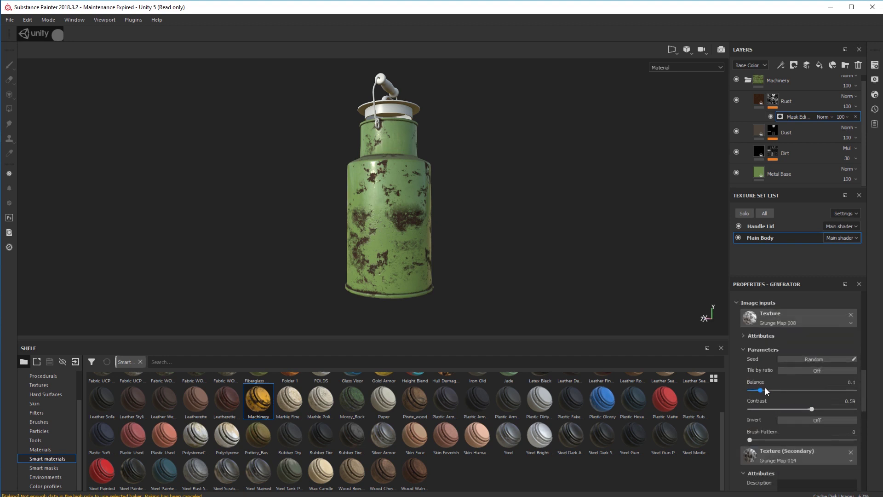
scroll(773, 418, "up", 1)
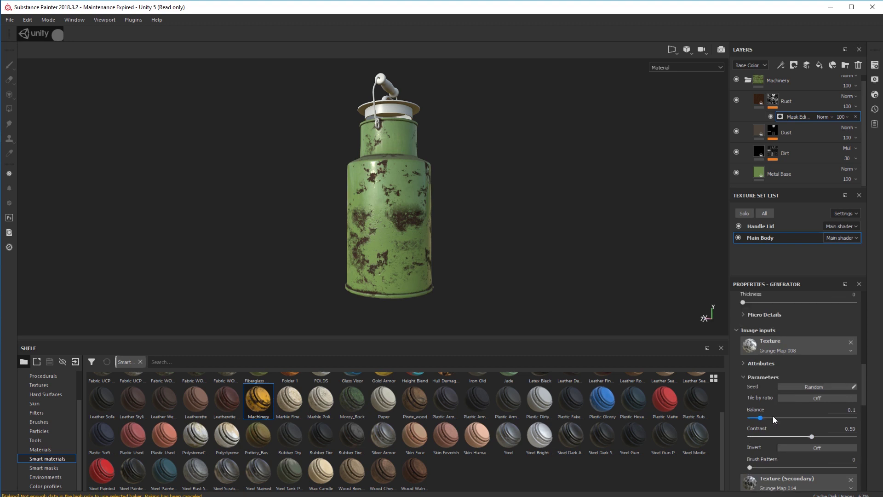
scroll(782, 401, "up", 3)
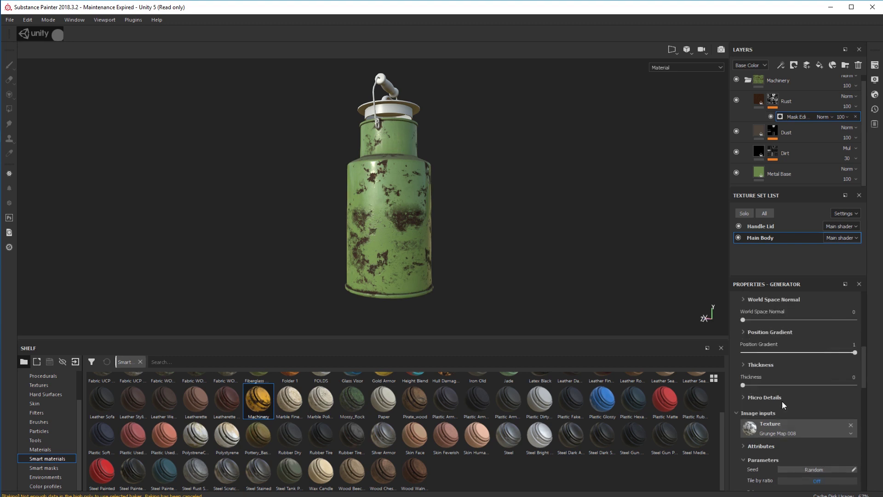
scroll(770, 373, "up", 1)
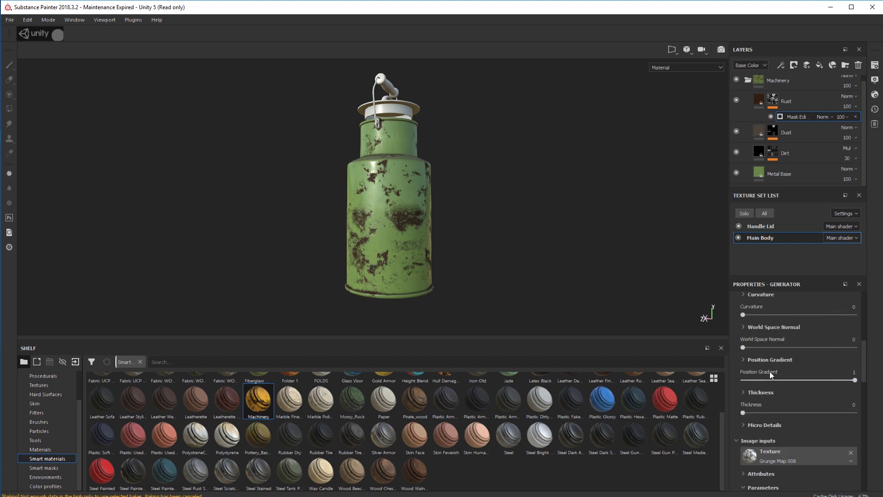
Step: Set Ambient Occlusion and Curvature to 1 in the Rust mask's generator and check the rust coverage around the can
scroll(769, 371, "up", 3)
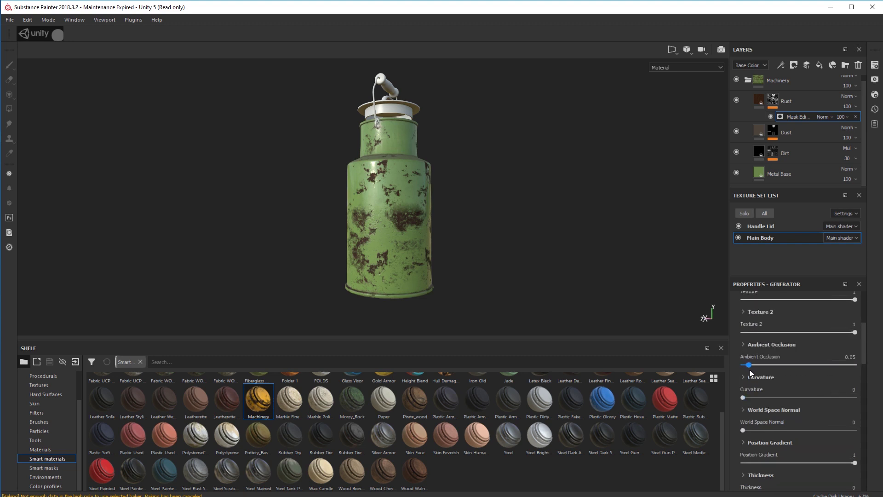
left_click_drag(846, 379, 741, 374)
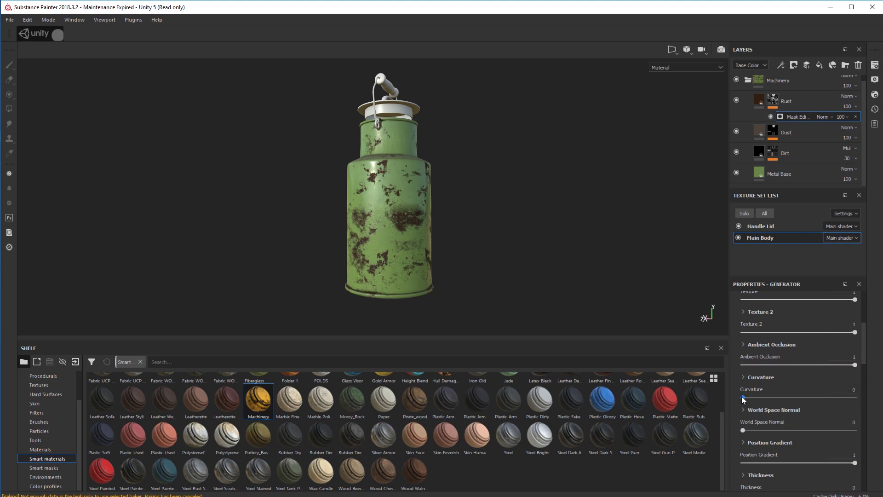
left_click_drag(743, 397, 865, 407)
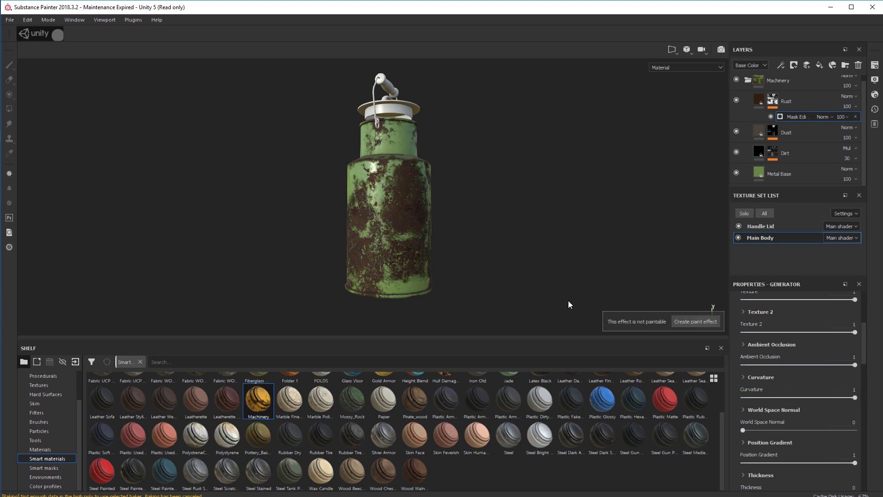
mouse_move(497, 247)
left_mouse_down("alt")
mouse_move(557, 277)
mouse_move(429, 229)
left_mouse_up("alt")
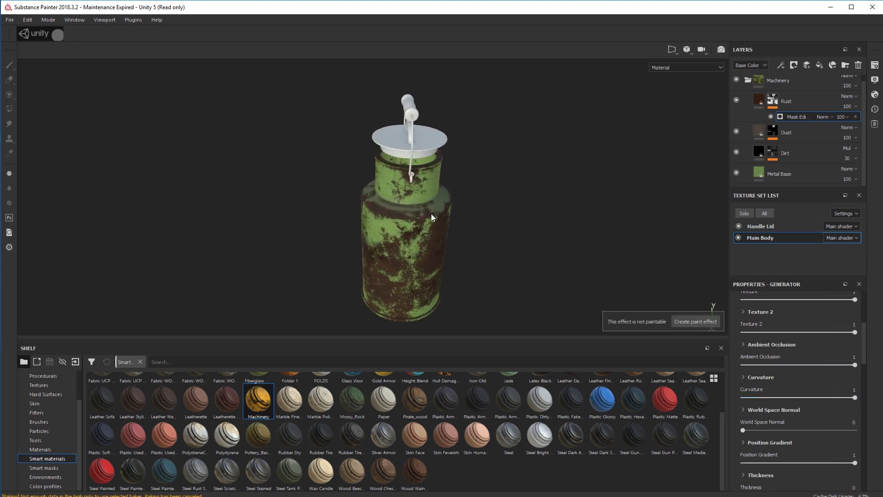
left_click_drag(563, 253, 544, 245, "alt")
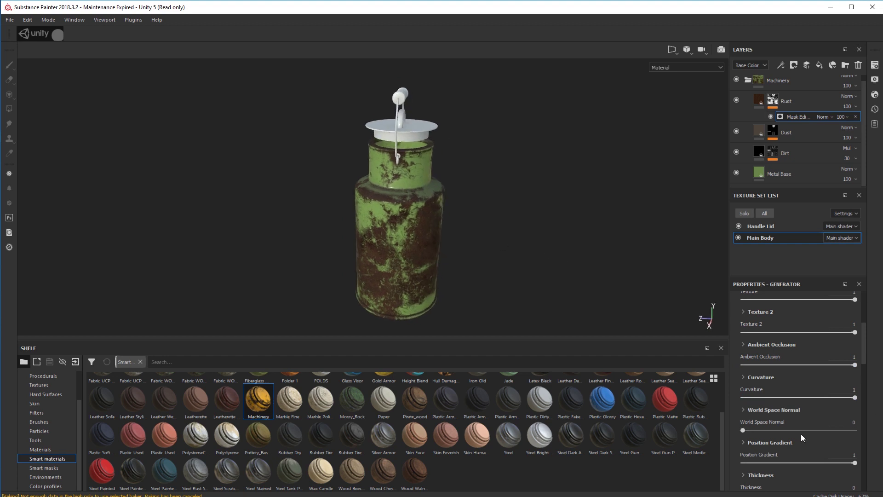
Step: Set World Space Normal to 0.44 and Position Gradient to 0 in the Rust mask's generator
left_click_drag(747, 430, 794, 431)
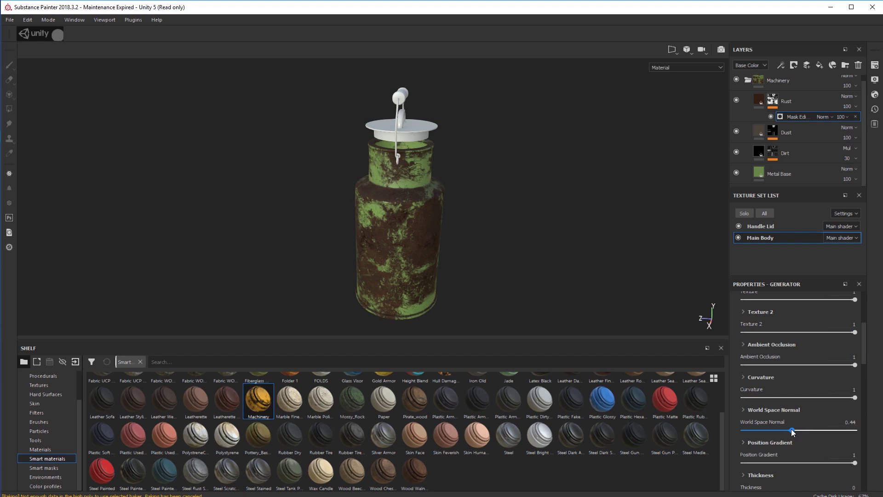
left_click_drag(565, 301, 554, 272, "alt")
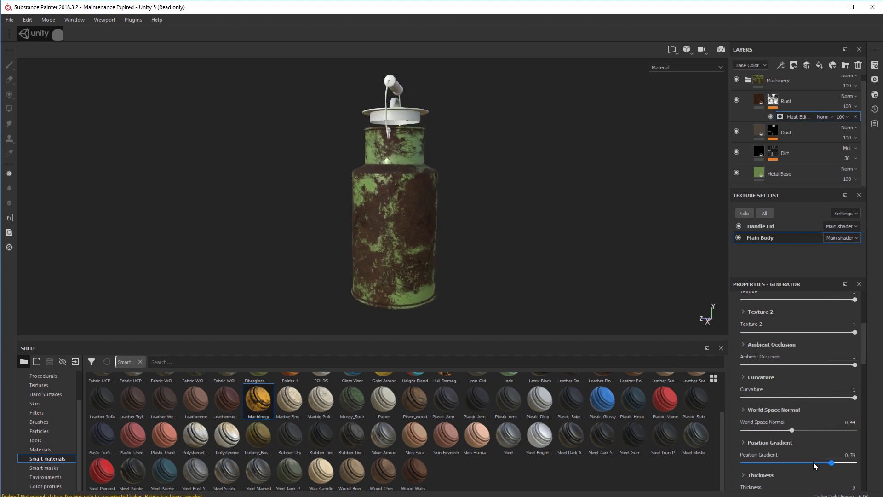
left_click_drag(814, 465, 726, 461)
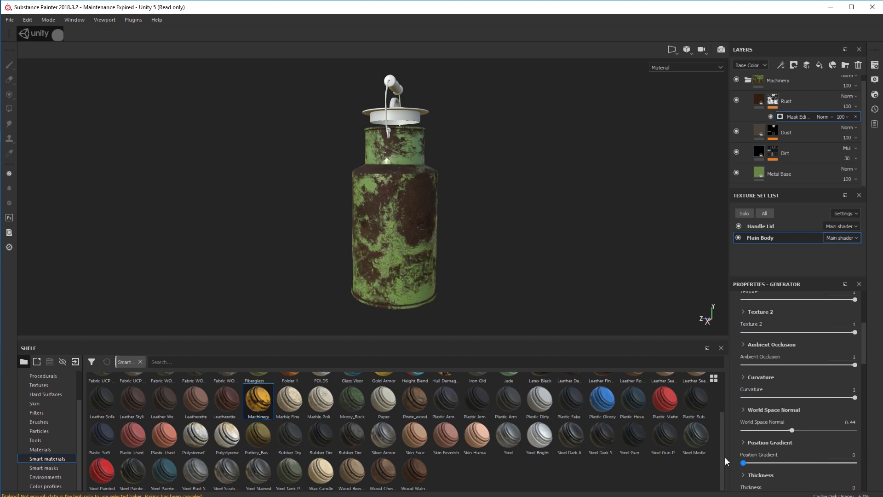
Step: Set the Rust mask generator's Thickness to about 0.16 with its inversion off, and raise the Grunge Map 008 balance
left_click(764, 477)
scroll(796, 469, "down", 5)
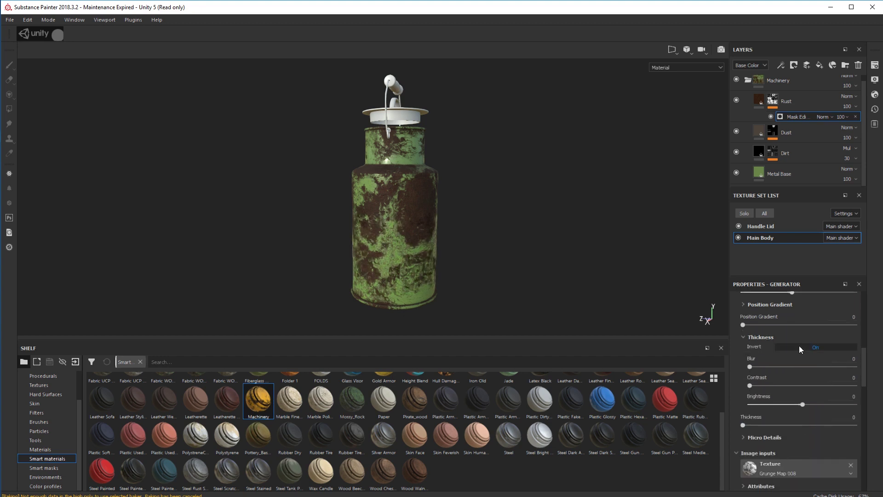
left_click(799, 346)
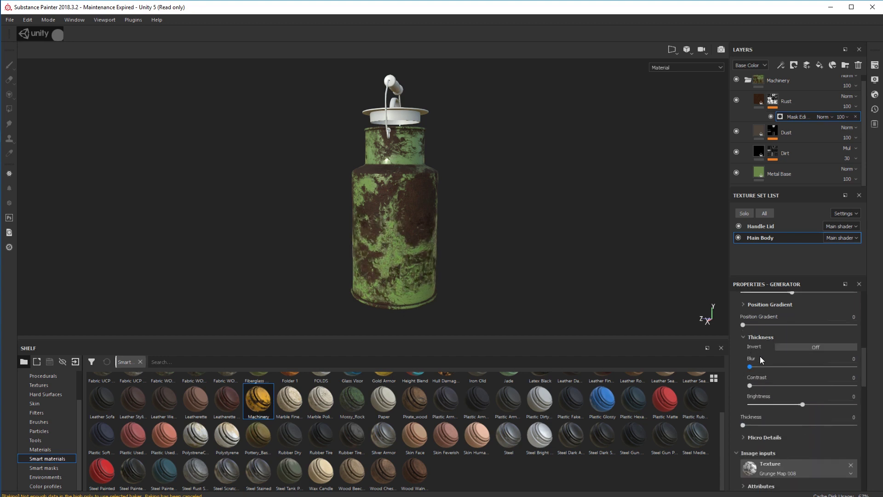
left_click(744, 336)
left_click_drag(742, 357, 760, 372)
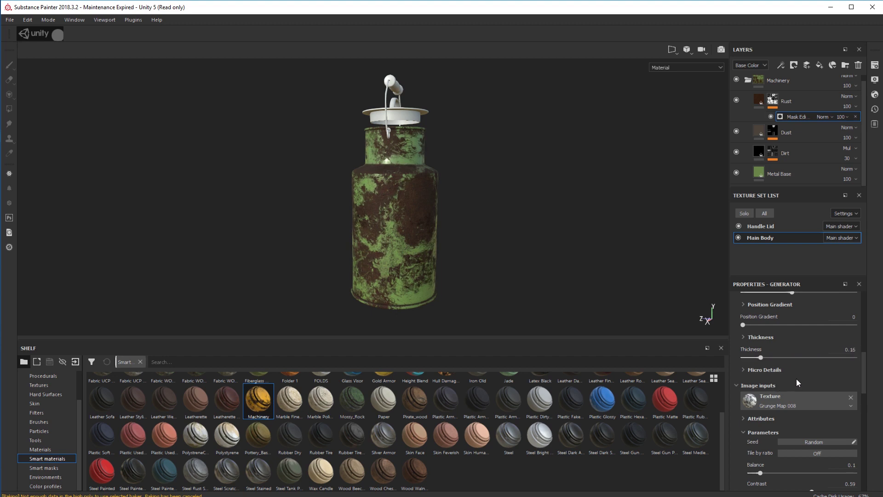
scroll(796, 379, "down", 2)
left_click_drag(758, 418, 789, 409)
left_click(795, 105)
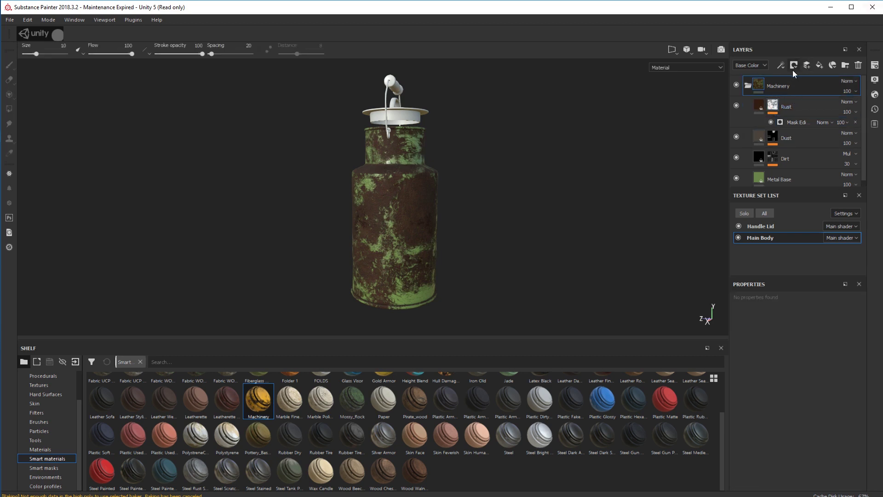
left_click(807, 66)
key("ctrl+z")
left_click(781, 65)
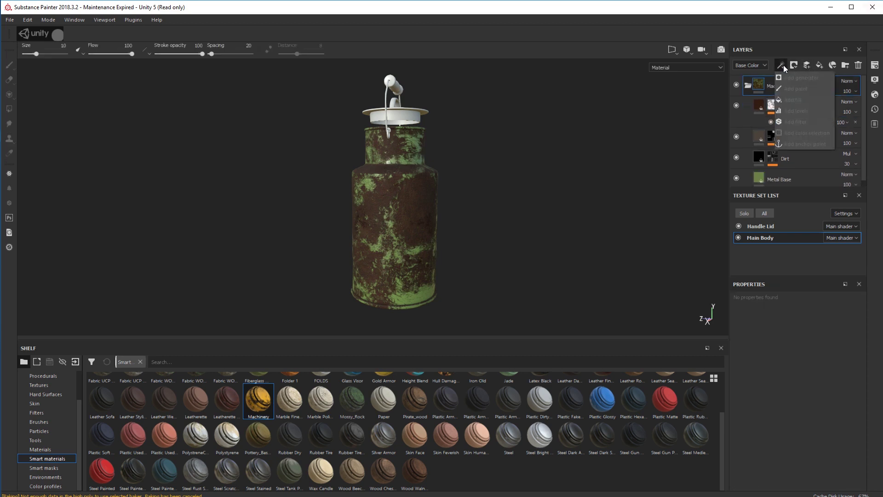
left_click(761, 105)
Step: Add a paint effect to the Rust layer's mask, above the mask generator
left_click(775, 103)
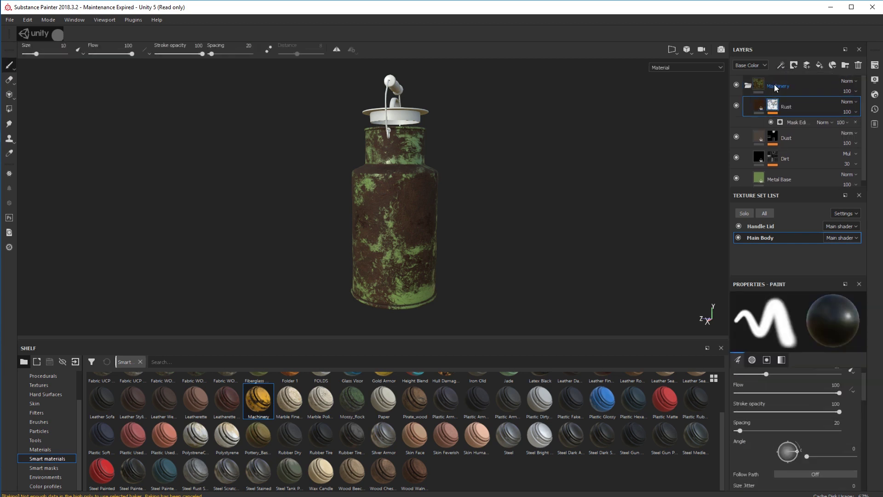
left_click(781, 65)
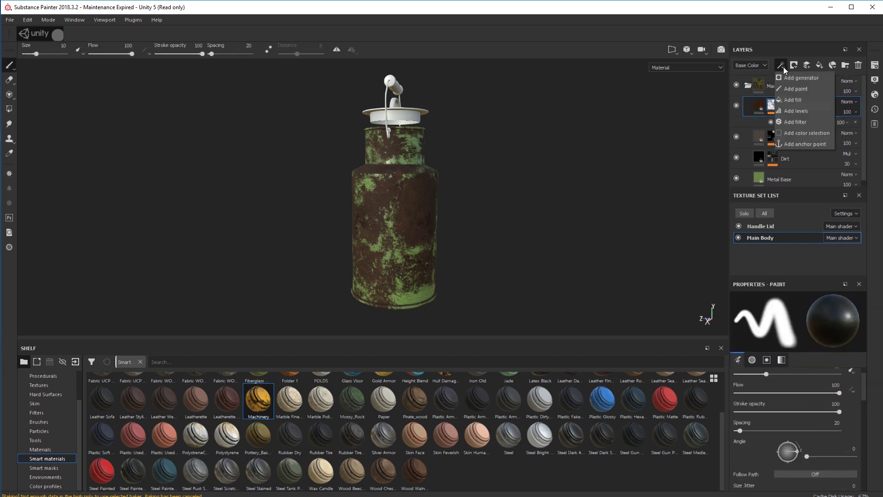
left_click(792, 88)
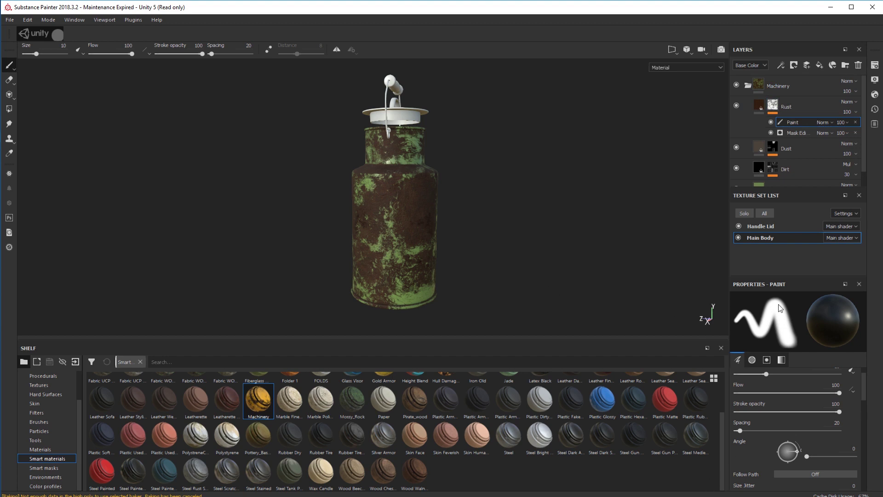
Step: Try a short brush stroke on the middle of the can's body in the Rust mask, and undo it
scroll(763, 416, "up", 1)
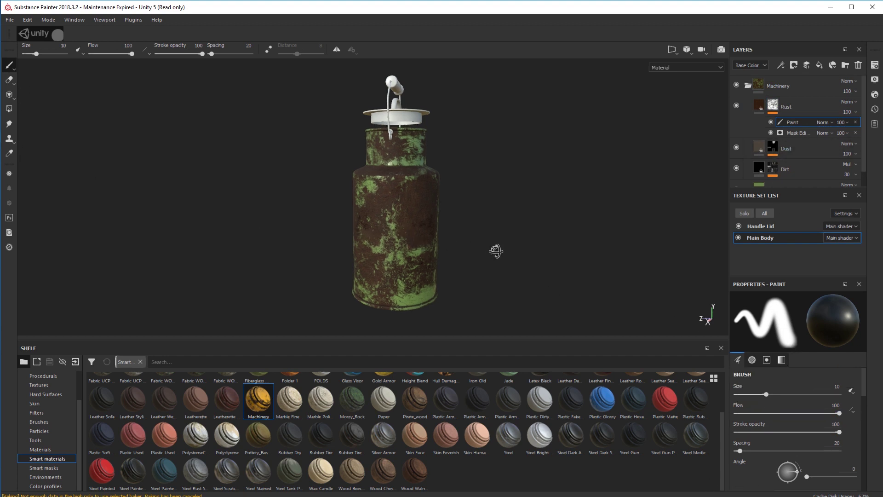
left_click_drag(404, 211, 404, 221)
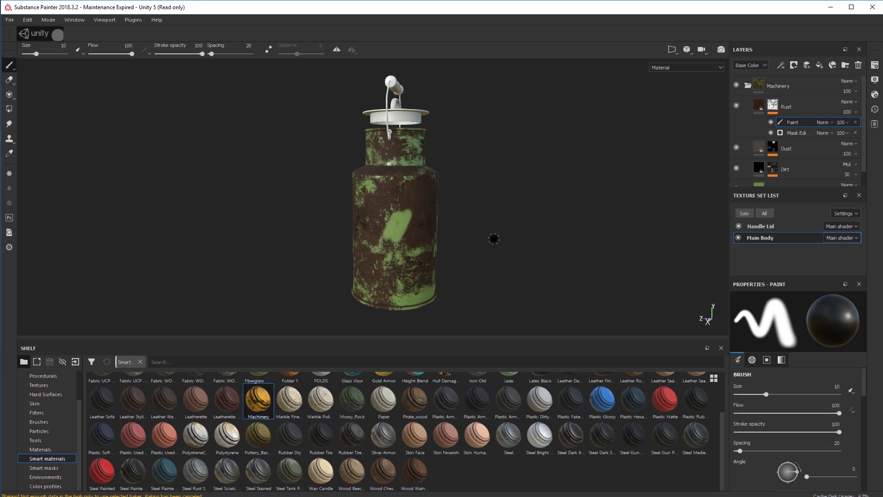
key("ctrl+z")
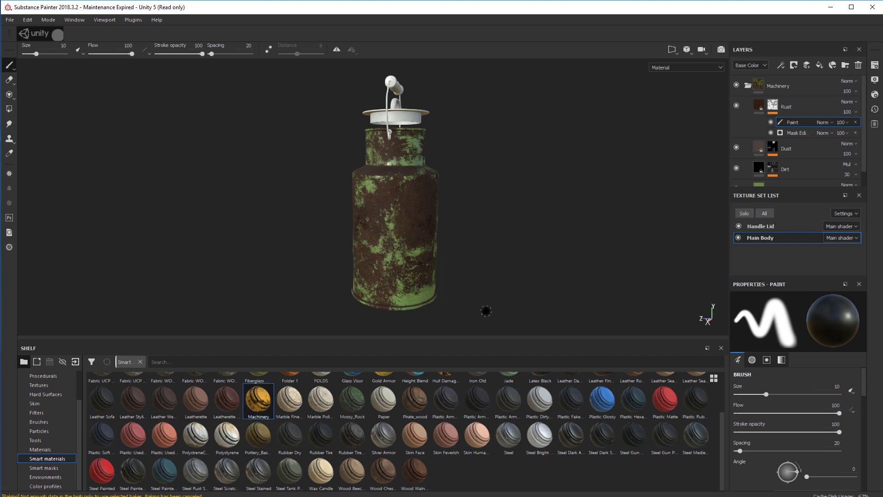
Step: Choose the Dirt 1 brush for the Rust mask's paint effect and view the can from above
left_click(48, 423)
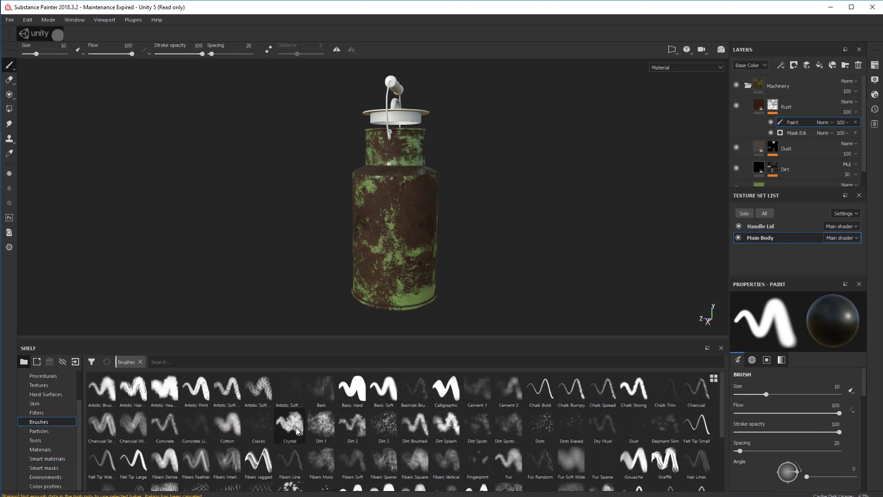
left_click(323, 431)
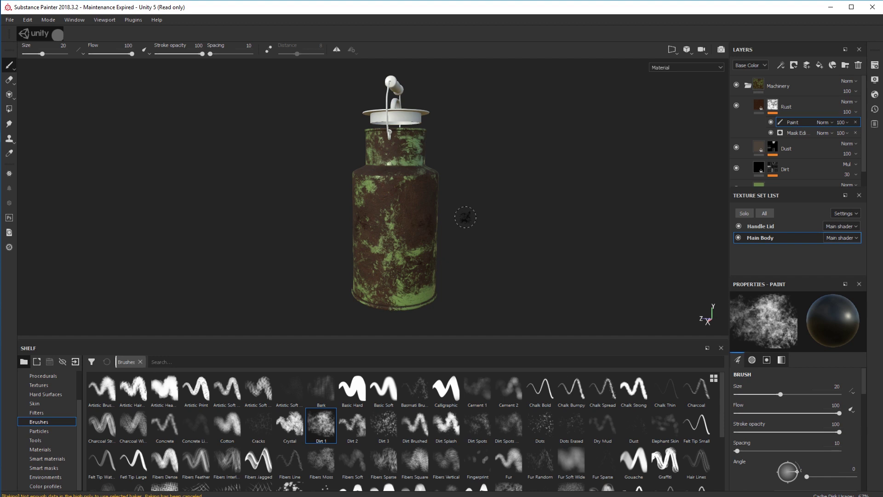
left_click_drag(508, 218, 500, 253, "alt")
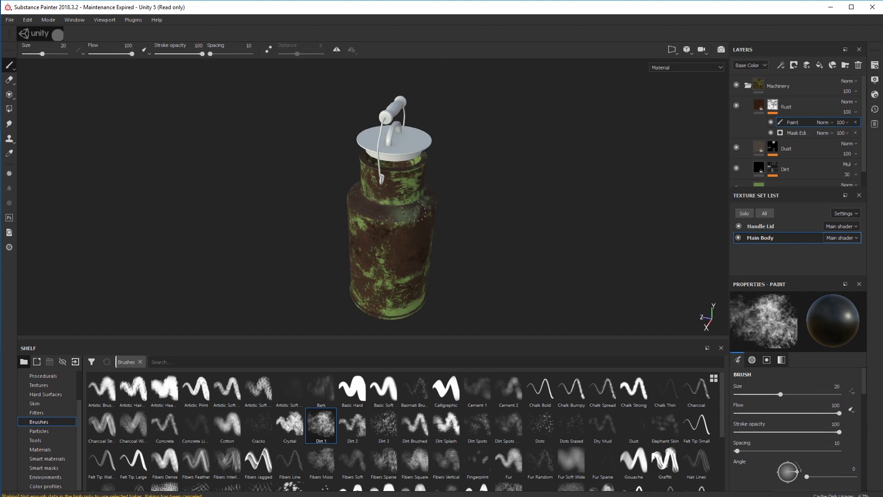
Step: Paint out the rust across the middle and one side of the can's body with the Dirt 1 brush at size 20
left_click_drag(408, 236, 404, 236)
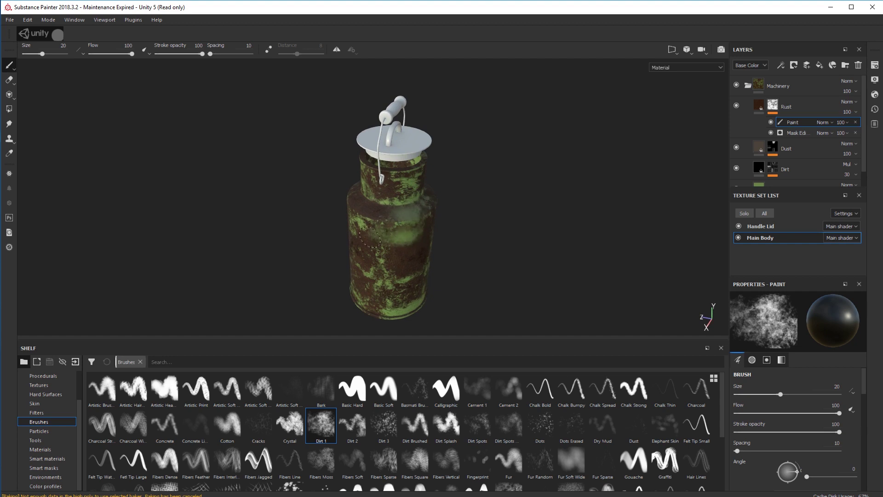
mouse_move(371, 244)
left_mouse_down()
mouse_move(391, 285)
mouse_move(423, 244)
left_mouse_up()
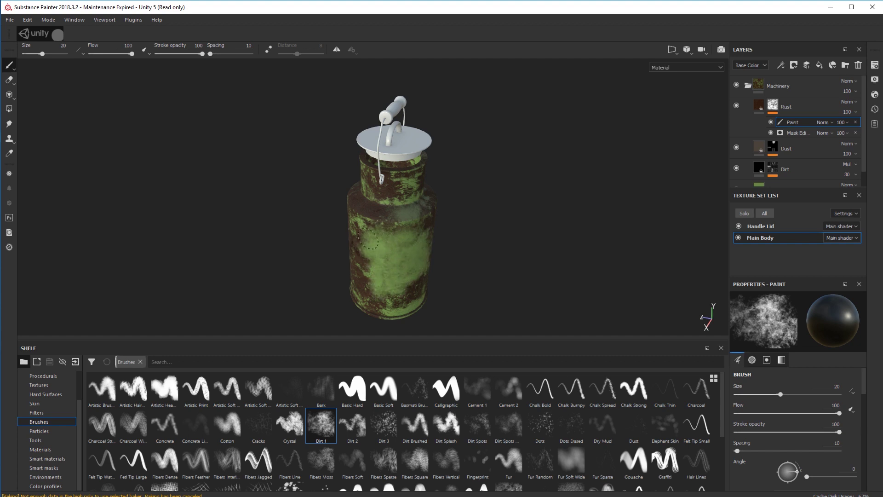
left_click_drag(471, 257, 536, 217, "alt")
left_click_drag(396, 228, 413, 259)
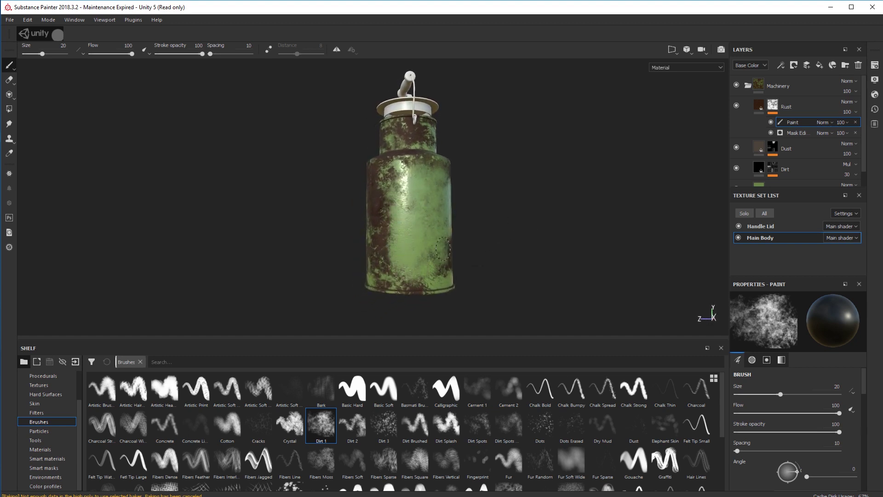
left_click_drag(421, 275, 384, 248)
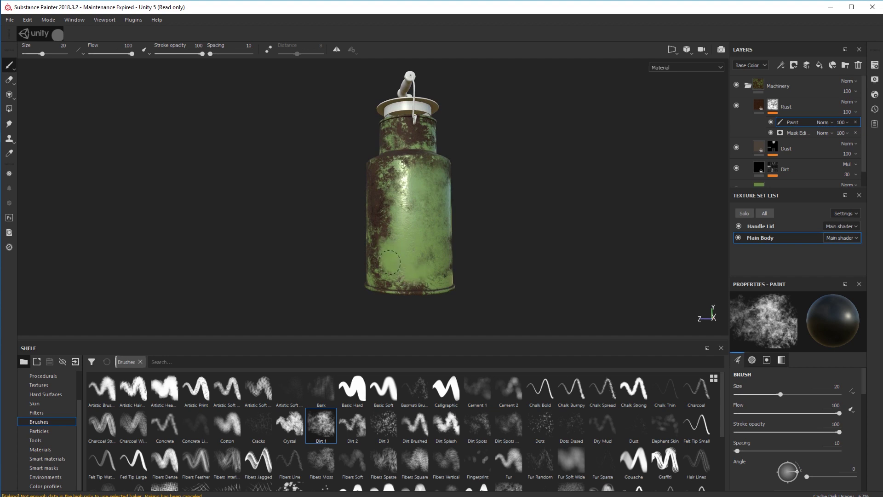
mouse_move(478, 248)
left_mouse_down("alt")
mouse_move(524, 238)
mouse_move(593, 269)
mouse_move(576, 249)
left_mouse_up("alt")
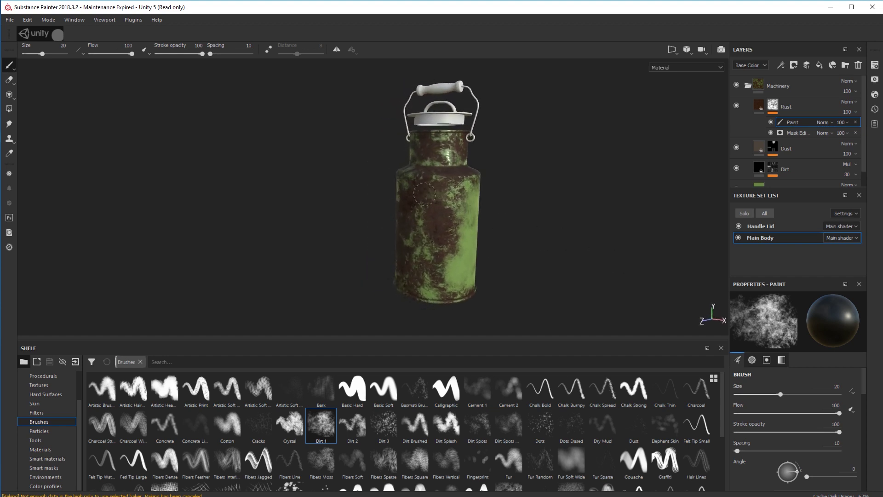
Step: Paint out rust on the body below the handle with the Dirt 2 brush at size 30, and switch back to Dirt 1
left_click(352, 425)
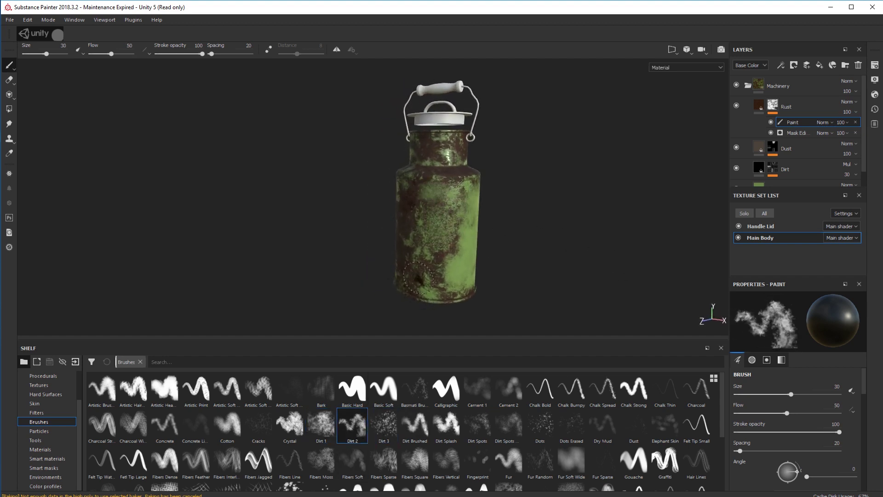
mouse_move(451, 240)
left_mouse_down()
mouse_move(451, 251)
mouse_move(444, 221)
mouse_move(416, 196)
mouse_move(441, 280)
mouse_move(459, 216)
mouse_move(439, 184)
left_mouse_up()
left_click(321, 425)
mouse_move(512, 240)
left_mouse_down("alt")
mouse_move(565, 227)
mouse_move(443, 256)
left_mouse_up("alt")
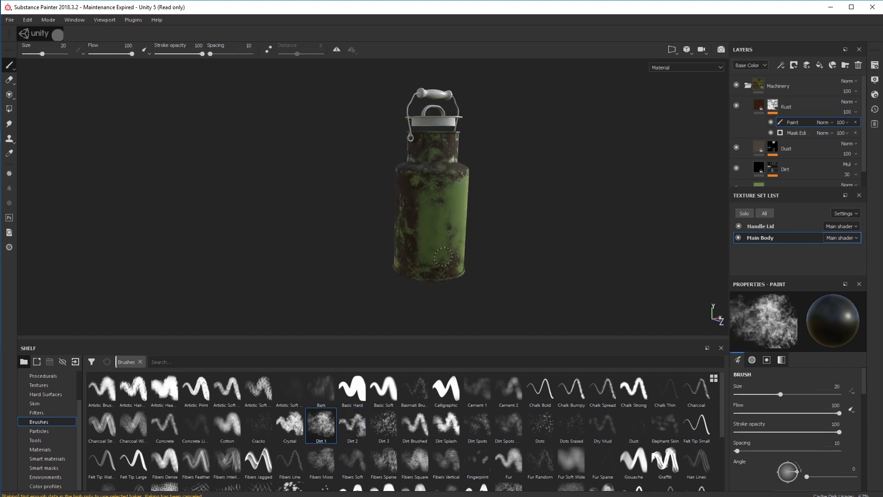
Step: Set the Dirt 1 brush to a size of about 30.64, flow 89 and angle 328
left_click_drag(562, 246, 554, 243, "ctrl")
right_click_drag(554, 243, 538, 227, "ctrl")
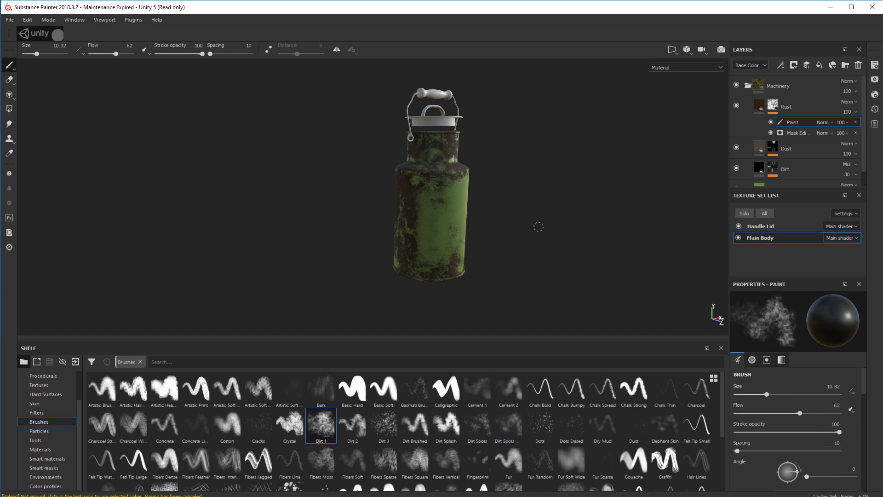
mouse_move(538, 227)
left_mouse_down("alt")
mouse_move(591, 225)
mouse_move(499, 241)
left_mouse_up("alt")
left_click_drag(500, 242, 490, 222, "ctrl")
scroll(463, 226, "up", 3)
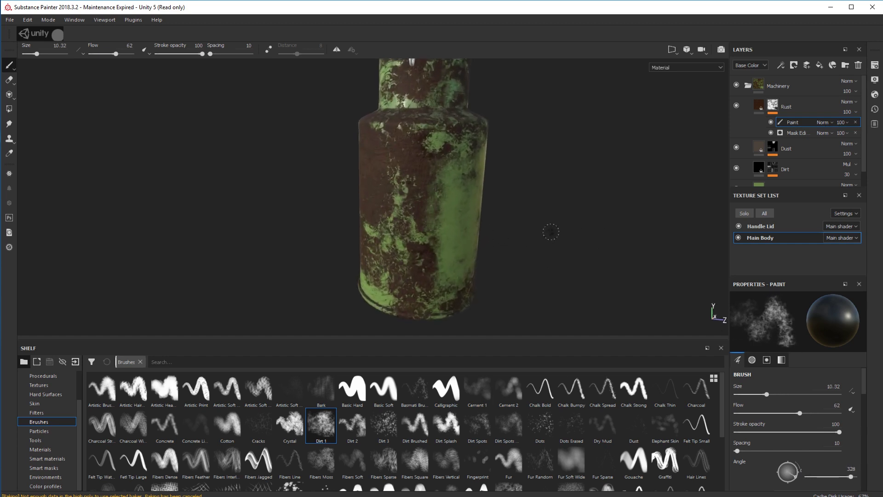
left_click_drag(574, 228, 565, 258, "ctrl")
right_click_drag(566, 258, 593, 256, "ctrl")
Step: Paint out the large rust patches on the still-rusty side of the body with broad strokes, leaving rust along the shoulder and base
mouse_move(423, 216)
left_mouse_down()
mouse_move(413, 147)
mouse_move(382, 184)
mouse_move(396, 258)
mouse_move(420, 276)
mouse_move(422, 252)
left_mouse_up()
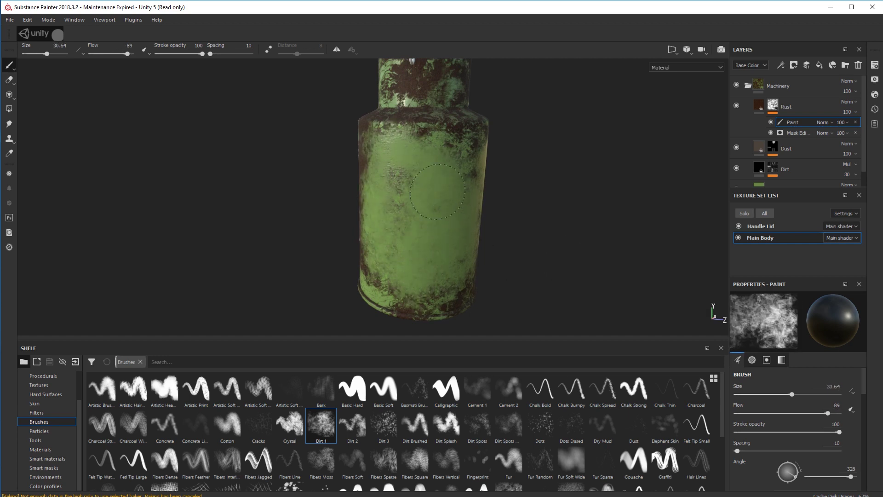
left_click_drag(438, 191, 407, 200)
left_click_drag(521, 213, 517, 237, "alt")
mouse_move(459, 228)
left_mouse_down("alt")
mouse_move(498, 213)
mouse_move(404, 207)
mouse_move(283, 156)
mouse_move(331, 271)
mouse_move(363, 287)
mouse_move(350, 295)
left_mouse_up("alt")
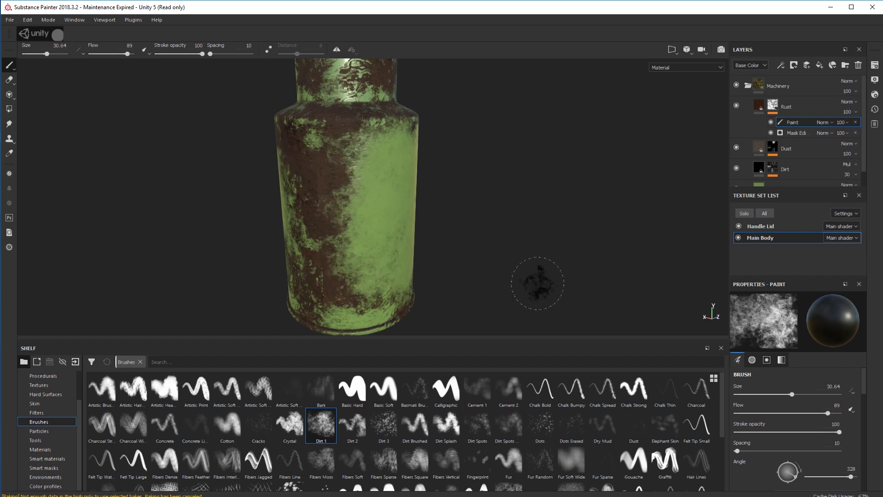
Step: Set the Rust fill layer's projection to Tri-planar projection
left_click(800, 106)
left_click(793, 317)
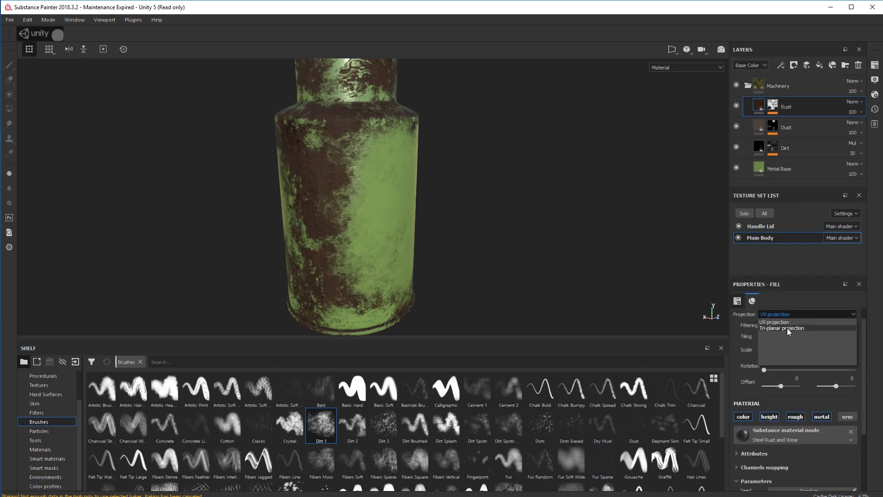
left_click(787, 327)
left_click(473, 221)
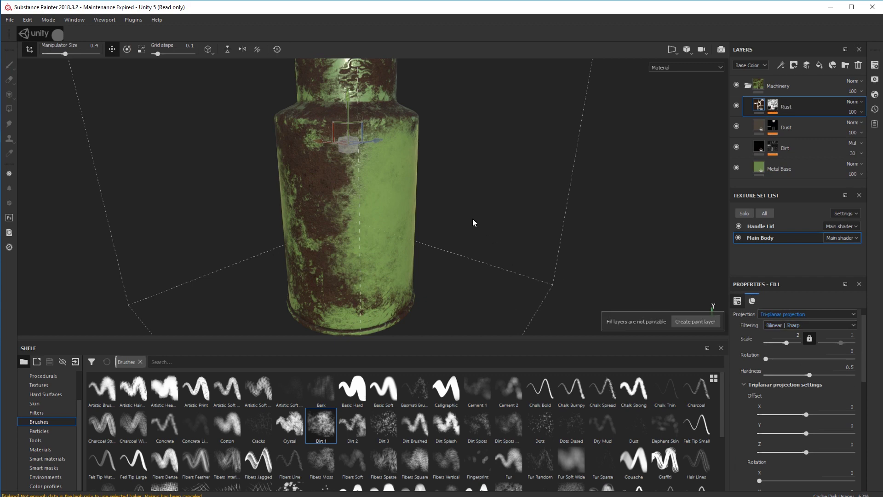
mouse_move(473, 219)
left_mouse_down("alt")
mouse_move(495, 209)
mouse_move(463, 220)
mouse_move(476, 230)
left_mouse_up("alt")
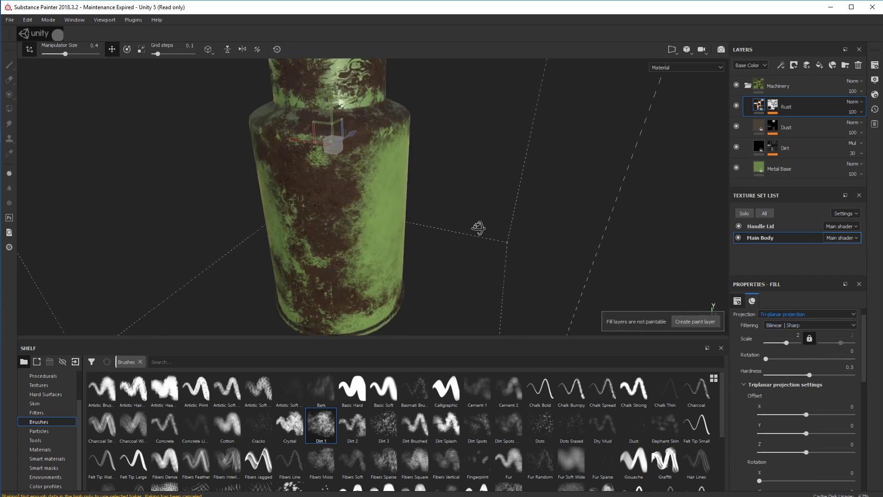
Step: Return to the Rust mask's paint effect and paint out the remaining rust band down the body to the base
left_click(787, 107)
left_click(800, 121)
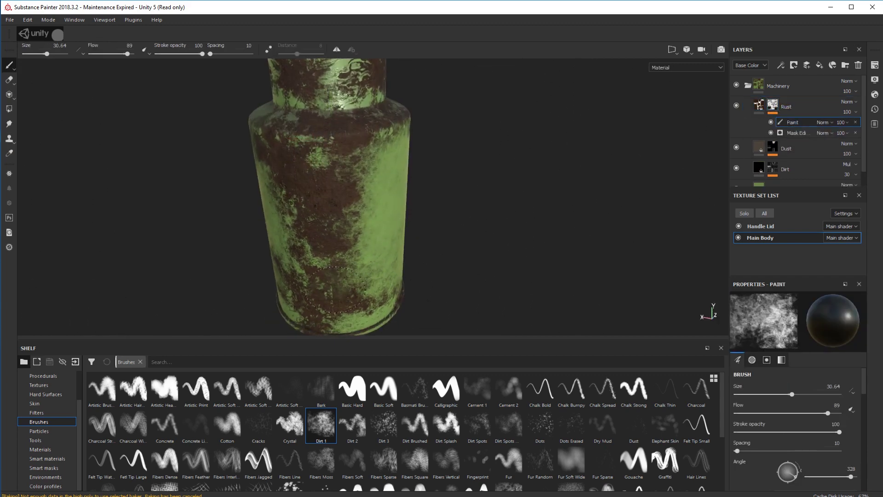
left_click_drag(320, 299, 286, 258)
mouse_move(325, 205)
left_mouse_down()
mouse_move(294, 184)
mouse_move(276, 152)
mouse_move(350, 184)
mouse_move(355, 172)
mouse_move(365, 196)
mouse_move(343, 219)
left_mouse_up()
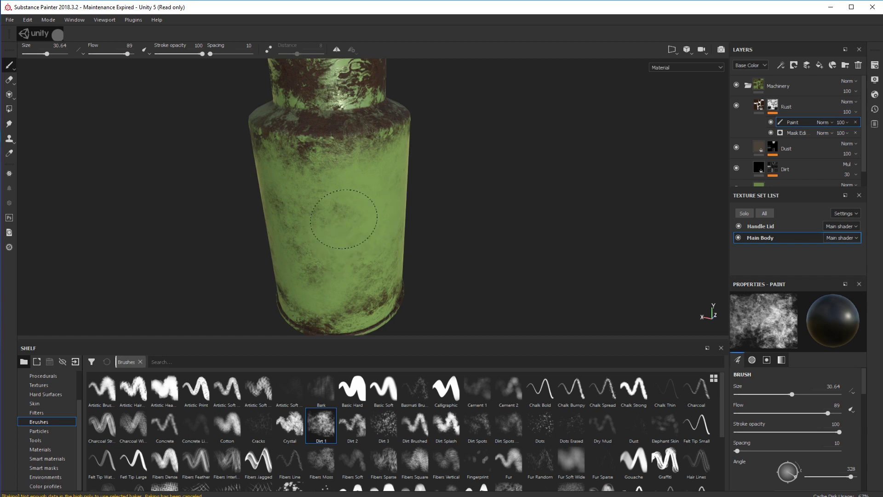
left_click_drag(375, 287, 366, 296)
left_click_drag(451, 233, 463, 192, "alt")
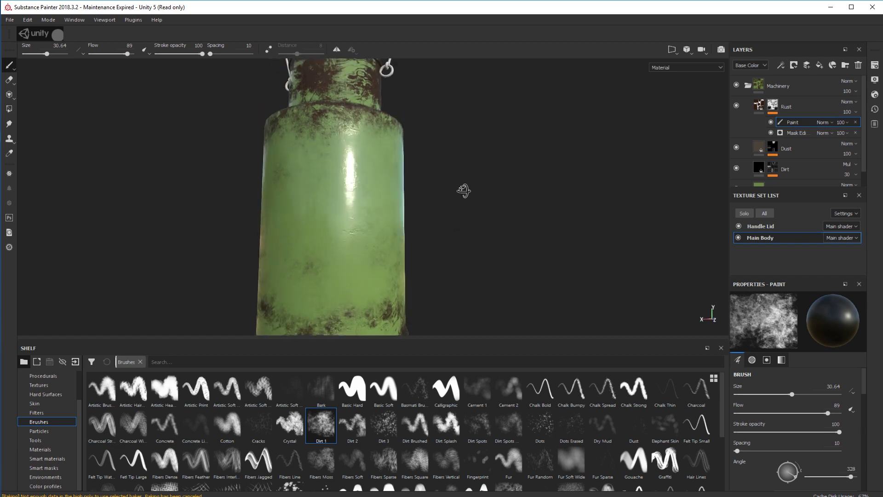
left_click(317, 300)
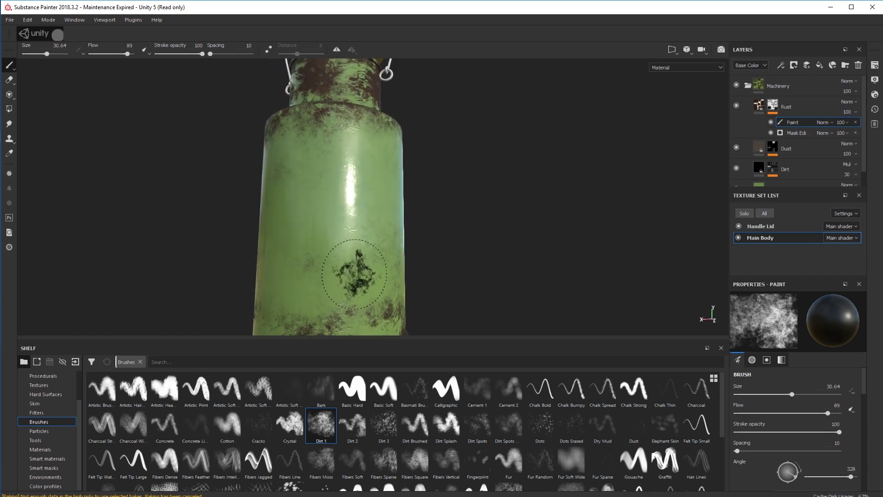
Step: Set the brush to a size of about 19.51, flow 92 and angle 338, and thin out the rust spots above the base
mouse_move(473, 253)
left_mouse_down("alt")
mouse_move(489, 254)
mouse_move(479, 278)
mouse_move(484, 215)
mouse_move(457, 246)
mouse_move(465, 213)
mouse_move(449, 227)
left_mouse_up("alt")
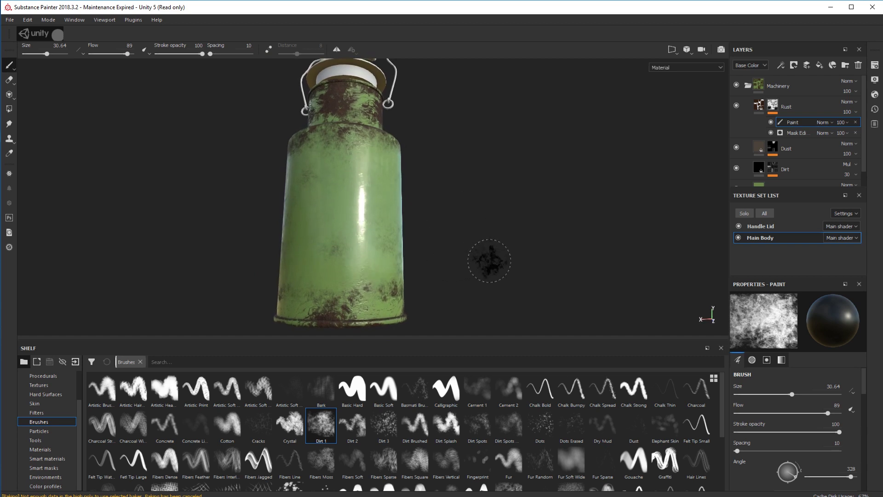
right_click_drag(480, 260, 481, 258, "alt")
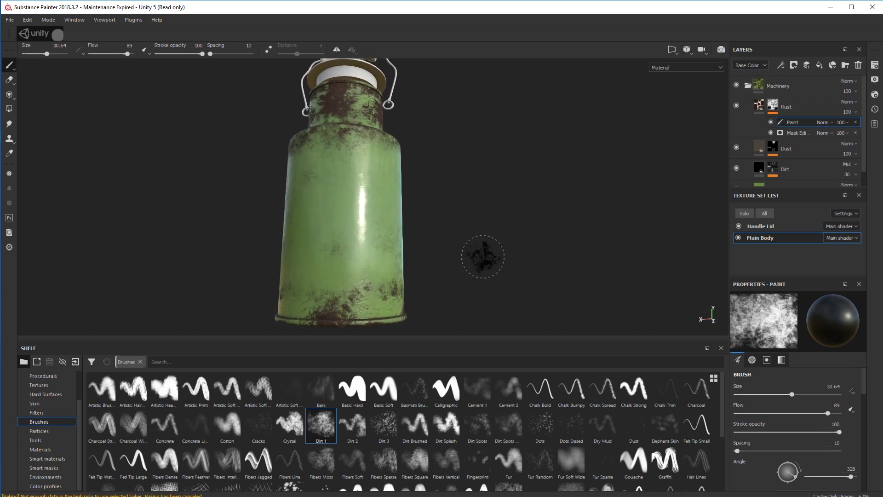
left_click_drag(481, 258, 486, 254, "alt")
right_click_drag(482, 255, 484, 256, "ctrl")
left_click_drag(483, 249, 497, 251, "ctrl")
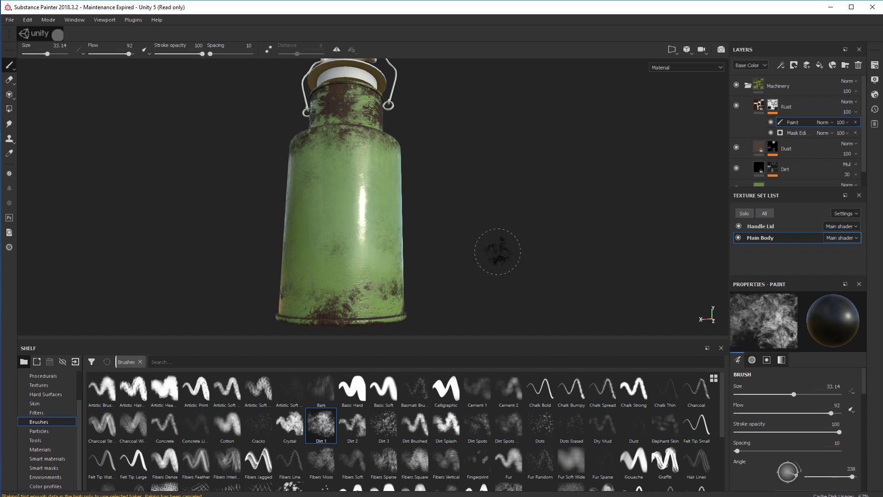
right_click_drag(498, 258, 495, 257, "ctrl")
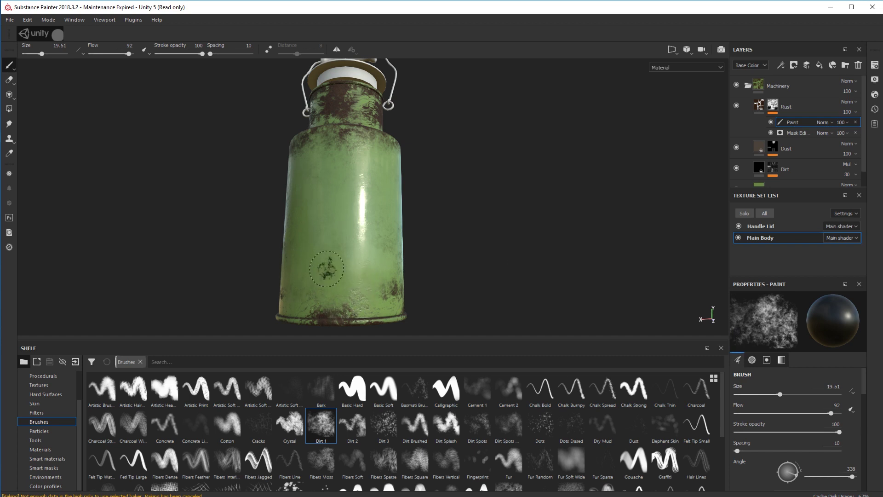
left_click_drag(451, 232, 531, 225, "alt")
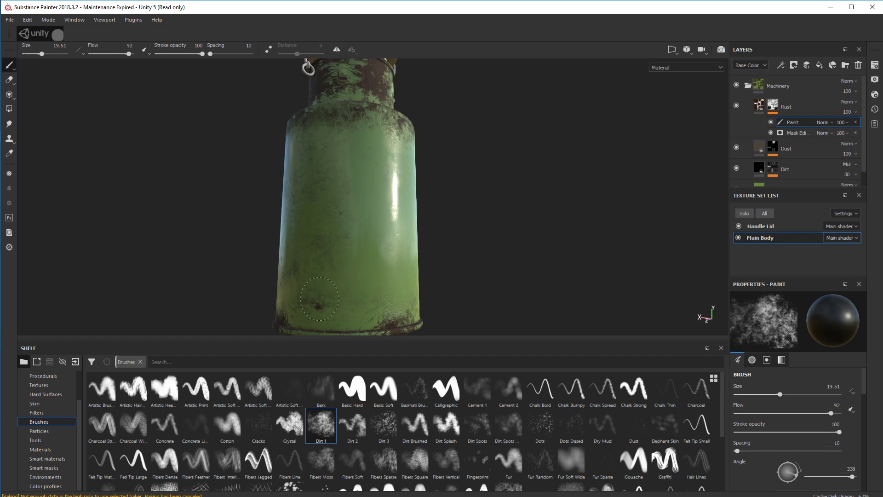
mouse_move(312, 300)
left_mouse_down("alt")
mouse_move(458, 253)
mouse_move(435, 233)
mouse_move(534, 148)
mouse_move(392, 238)
left_mouse_up("alt")
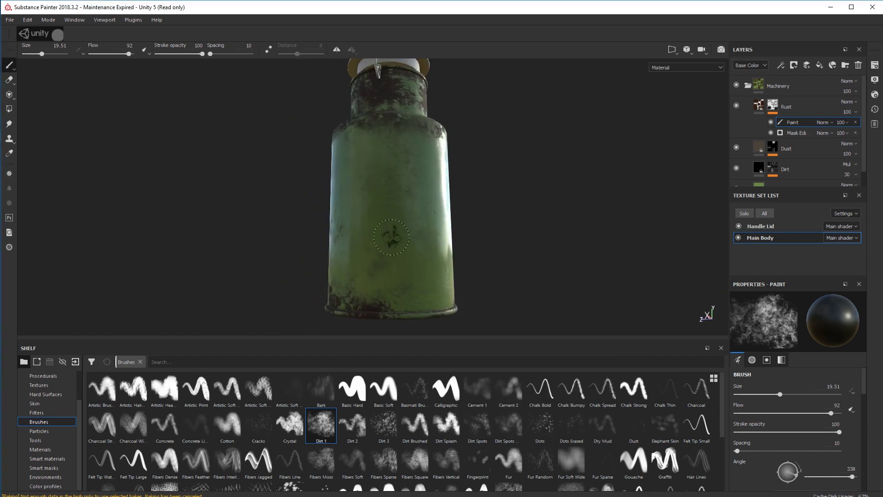
left_click(9, 81)
left_click(334, 414)
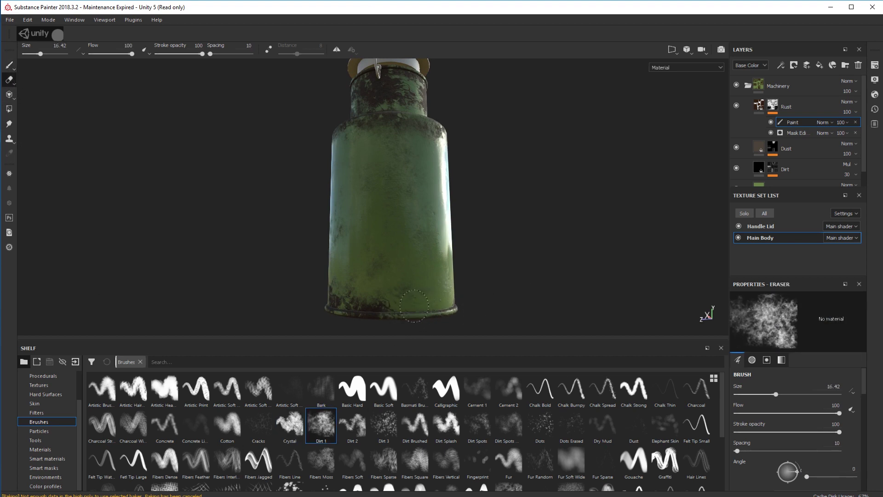
left_click(793, 132)
left_click(792, 122)
left_click(773, 106)
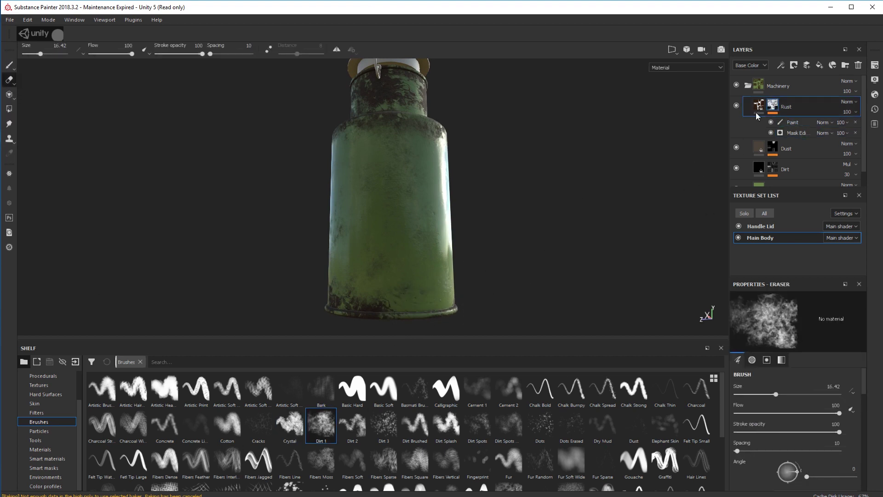
left_click(792, 122)
Step: Paint out leftover rust patches around the rest of the body with the Dirt 1 paint brush, keeping rust along the base
left_click_drag(437, 295, 608, 282, "alt")
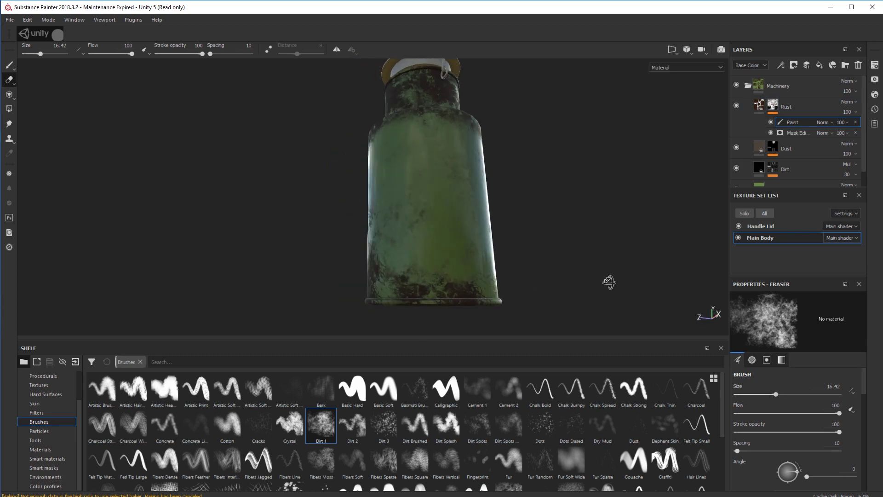
left_click_drag(535, 289, 598, 290, "alt")
key("1")
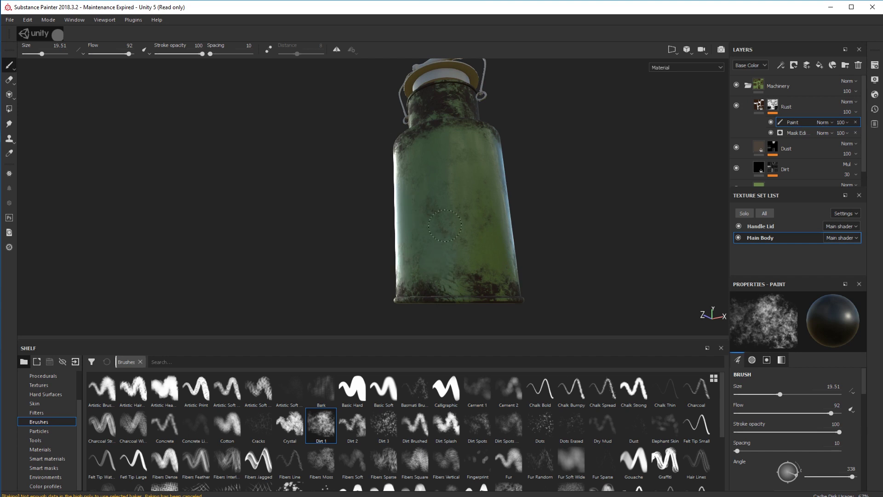
left_click_drag(445, 225, 467, 269)
left_click_drag(542, 285, 600, 289, "alt")
mouse_move(453, 165)
left_mouse_down()
mouse_move(430, 167)
mouse_move(429, 187)
left_mouse_up()
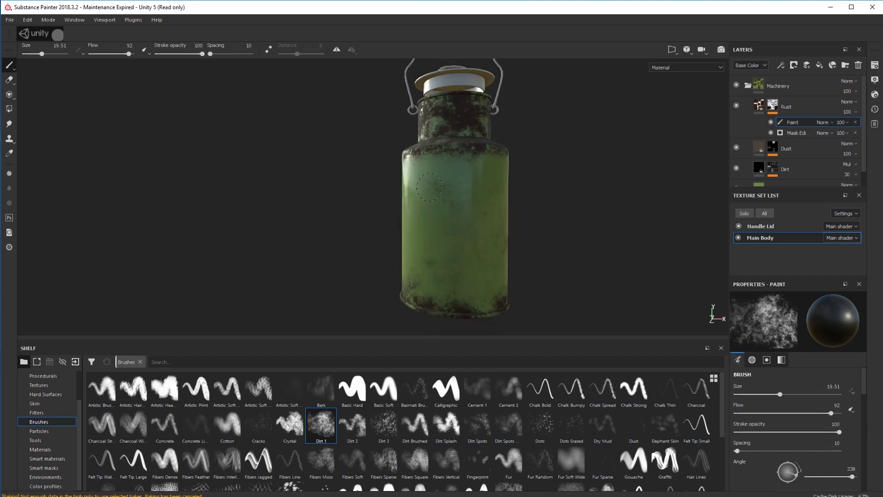
left_click_drag(547, 239, 630, 230, "alt")
left_click_drag(426, 281, 405, 277)
left_click_drag(552, 216, 630, 221, "alt")
mouse_move(406, 289)
left_mouse_down()
mouse_move(444, 280)
mouse_move(585, 294)
left_mouse_up()
Step: Set the brush size to about 7.49 and paint out the rust on the front of the can's shoulder
scroll(585, 294, "up", 5)
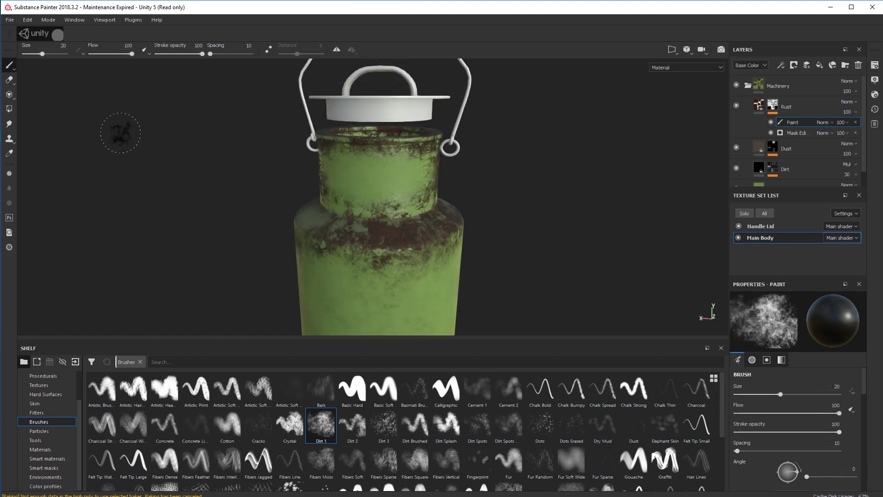
left_click_drag(42, 54, 35, 55)
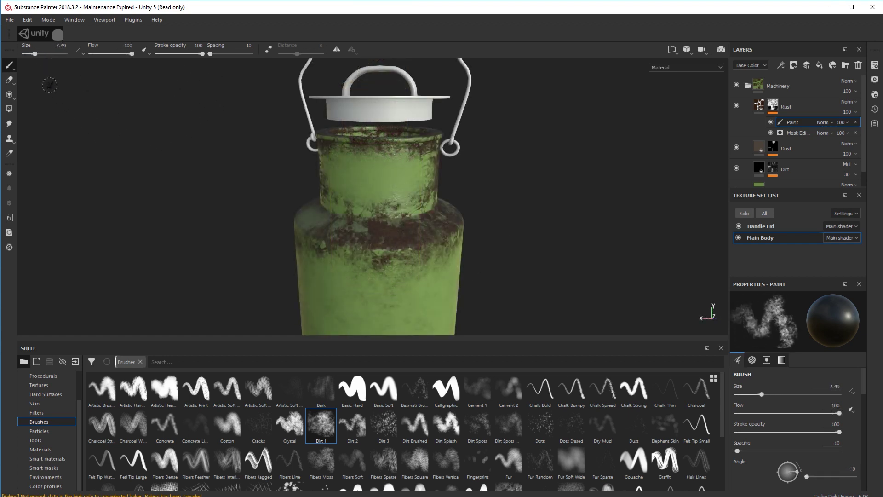
left_click_drag(404, 234, 320, 222)
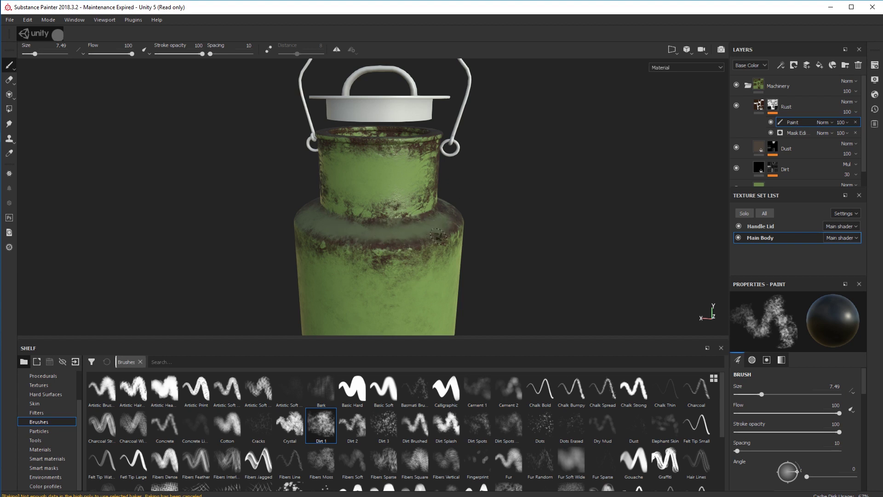
Step: Paint out rust on the neck and shoulder around the can's sides with the same small brush
mouse_move(438, 237)
left_mouse_down("alt")
mouse_move(515, 250)
mouse_move(613, 232)
mouse_move(574, 262)
mouse_move(521, 279)
left_mouse_up("alt")
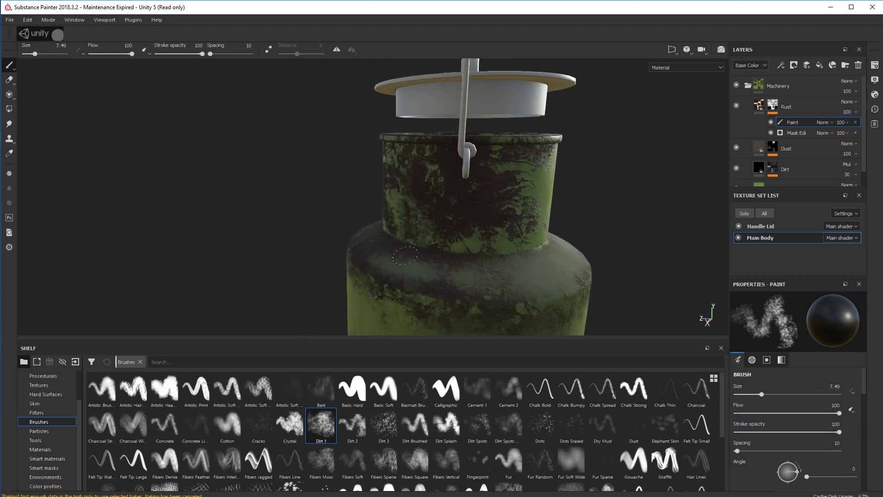
mouse_move(405, 254)
left_mouse_down()
mouse_move(457, 265)
mouse_move(495, 171)
mouse_move(518, 158)
mouse_move(501, 227)
mouse_move(450, 205)
mouse_move(453, 188)
left_mouse_up()
mouse_move(620, 217)
left_mouse_down("alt")
mouse_move(710, 250)
mouse_move(607, 193)
mouse_move(565, 202)
mouse_move(552, 230)
mouse_move(570, 257)
mouse_move(533, 246)
mouse_move(496, 230)
mouse_move(497, 192)
mouse_move(501, 177)
mouse_move(547, 187)
mouse_move(492, 176)
mouse_move(510, 216)
left_mouse_up("alt")
left_click_drag(515, 247, 608, 229)
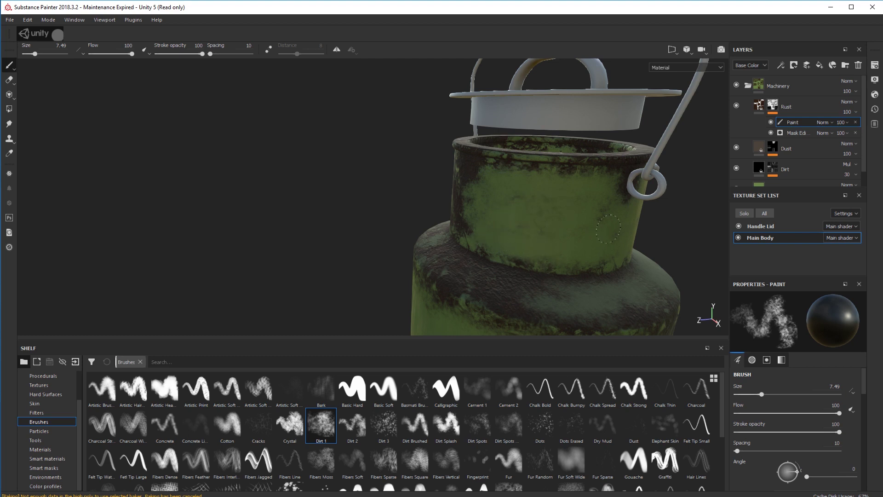
mouse_move(478, 259)
left_mouse_down()
mouse_move(462, 276)
mouse_move(478, 272)
mouse_move(509, 283)
left_mouse_up()
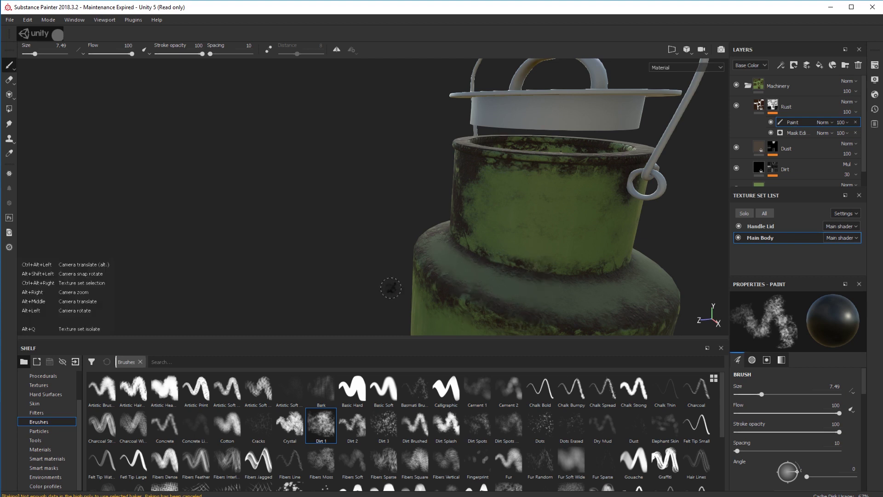
Step: Paint out rust on the shoulder's top surface on the other side of the can with the size 7.49 brush
mouse_move(399, 290)
left_mouse_down("alt")
mouse_move(567, 297)
mouse_move(557, 287)
left_mouse_up("alt")
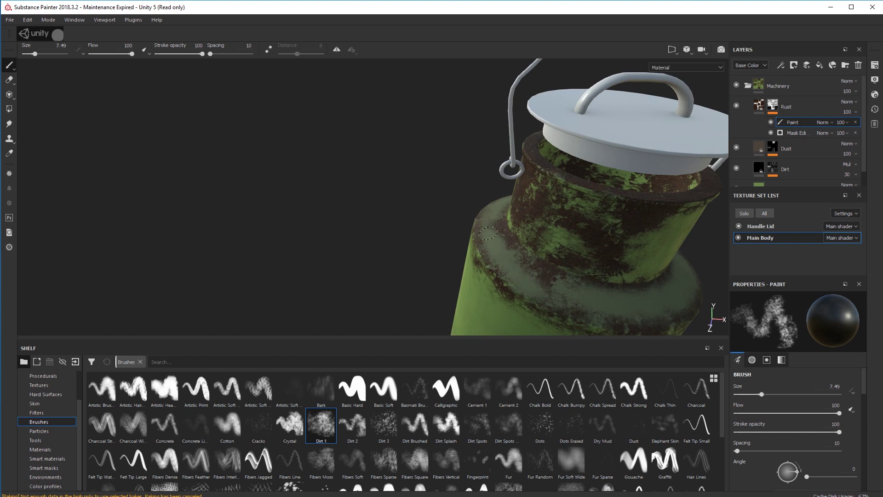
left_click_drag(492, 212, 500, 235)
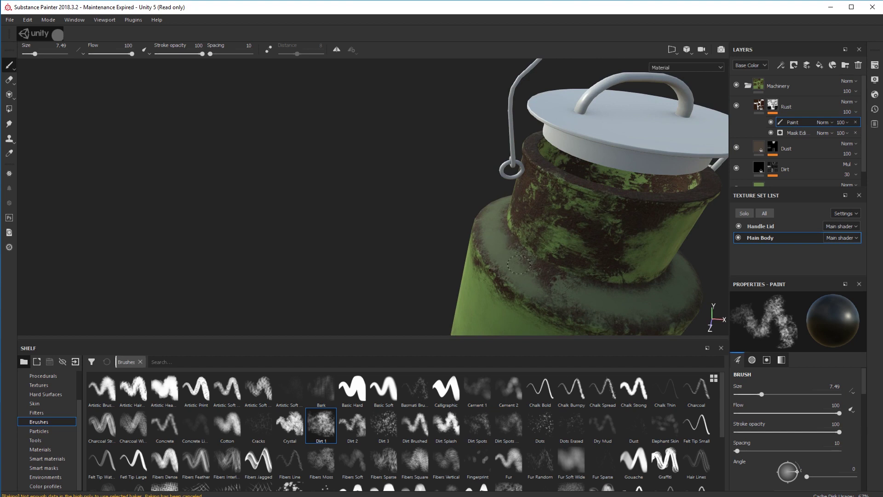
left_click_drag(518, 265, 566, 301)
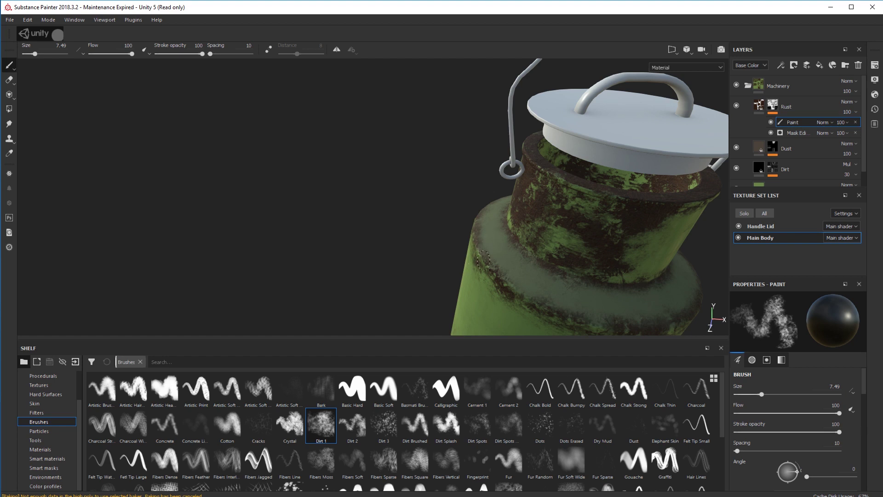
mouse_move(501, 293)
left_mouse_down("alt")
mouse_move(373, 218)
mouse_move(446, 262)
left_mouse_up("alt")
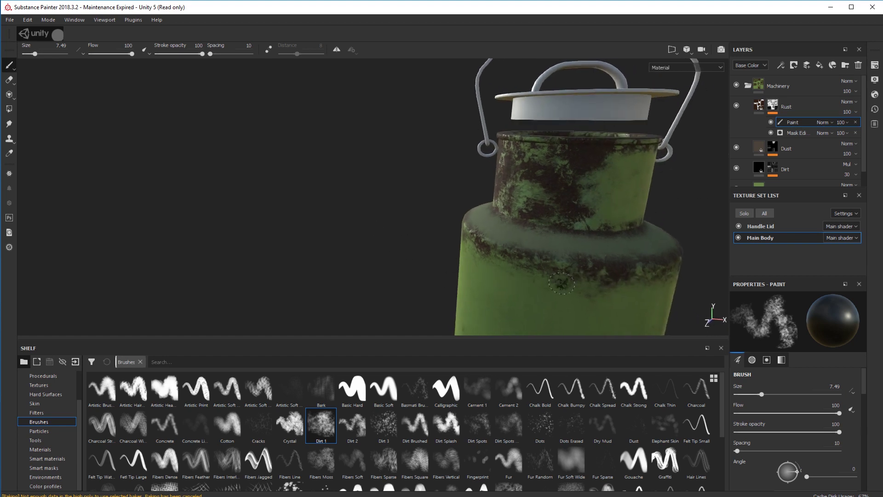
Step: Paint out the leftover rust on the neck, keeping it along the rim and around the handle ring
mouse_move(430, 188)
middle_mouse_down("alt")
mouse_move(324, 169)
mouse_move(189, 178)
middle_mouse_up("alt")
mouse_move(529, 241)
left_mouse_down("alt")
mouse_move(528, 250)
mouse_move(691, 248)
mouse_move(542, 238)
left_mouse_up("alt")
mouse_move(435, 178)
left_mouse_down("alt")
mouse_move(416, 144)
mouse_move(423, 141)
mouse_move(362, 144)
mouse_move(341, 156)
mouse_move(363, 172)
mouse_move(421, 173)
mouse_move(379, 184)
mouse_move(389, 159)
mouse_move(358, 137)
mouse_move(420, 160)
left_mouse_up("alt")
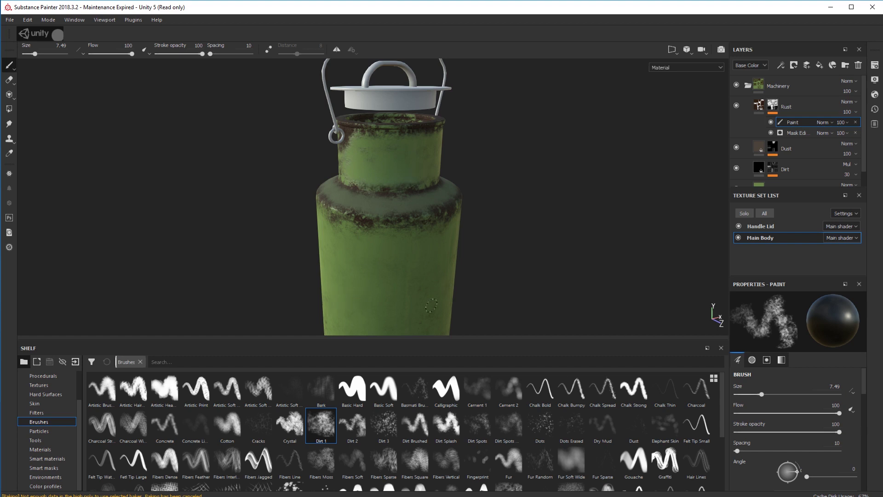
left_click_drag(515, 266, 452, 249, "alt")
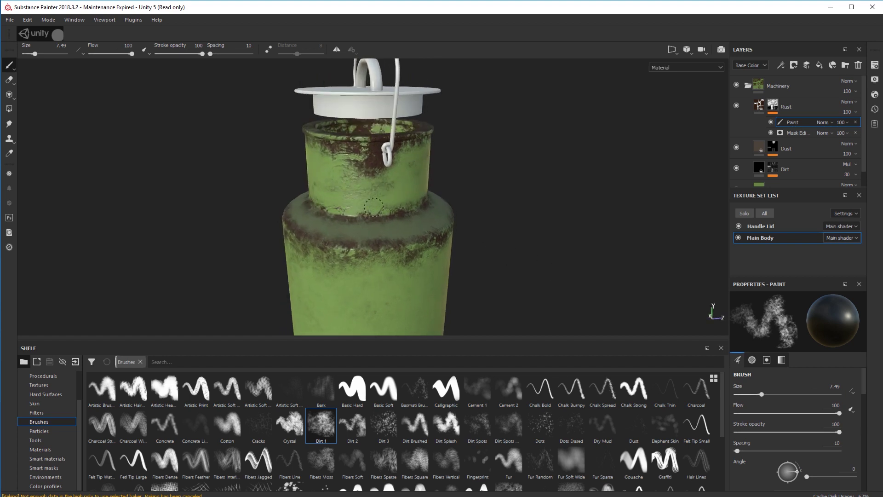
mouse_move(360, 163)
left_mouse_down()
mouse_move(314, 153)
mouse_move(362, 156)
left_mouse_up()
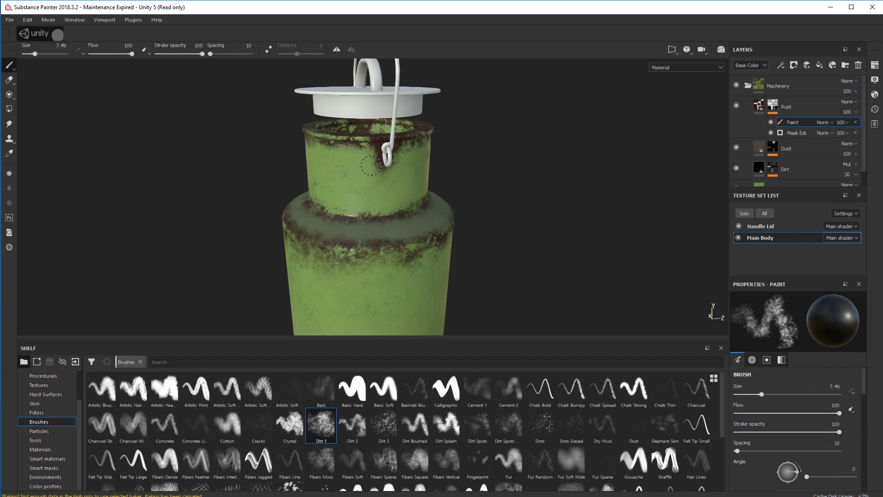
left_click_drag(509, 237, 714, 226, "alt")
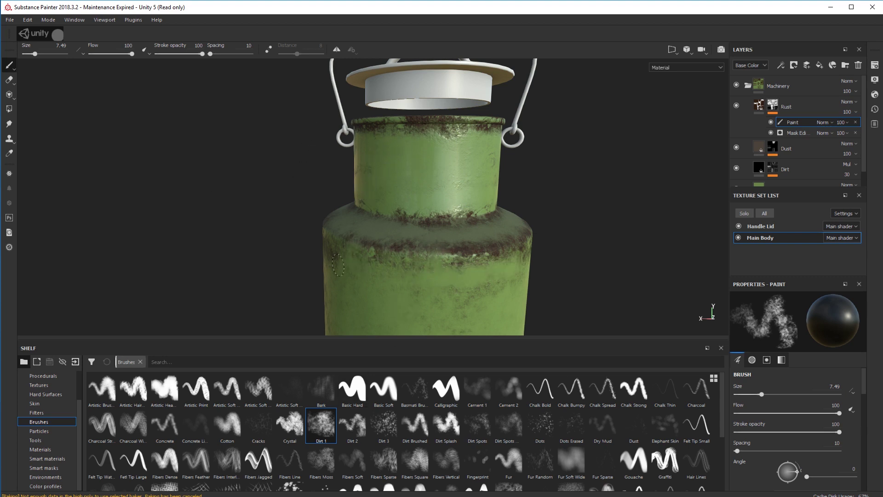
left_click_drag(551, 278, 497, 239, "alt")
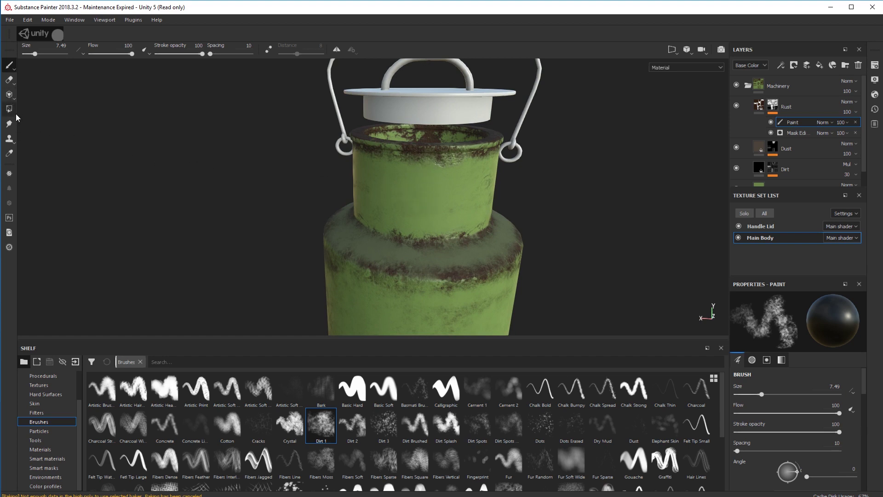
Step: Erase the mask paint with the Eraser at sizes 7.91 and 2 to restore a rust drip down the neck's front
left_click(14, 78)
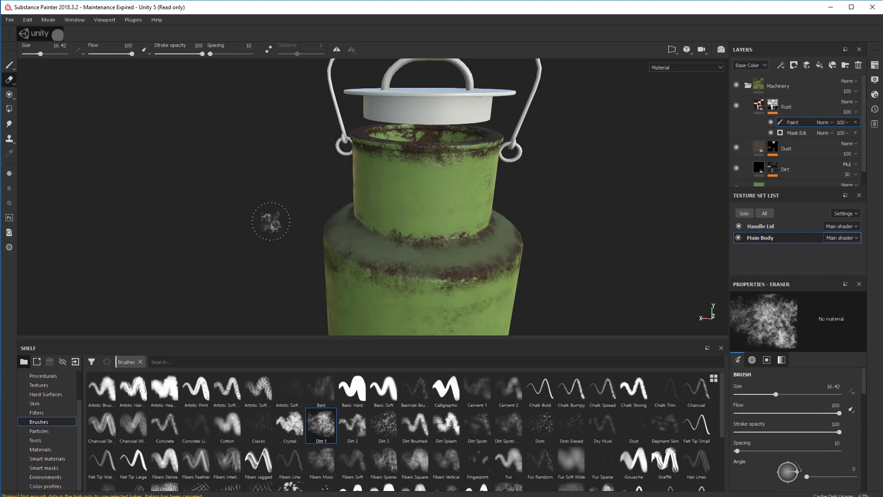
right_click_drag(272, 222, 260, 216, "ctrl")
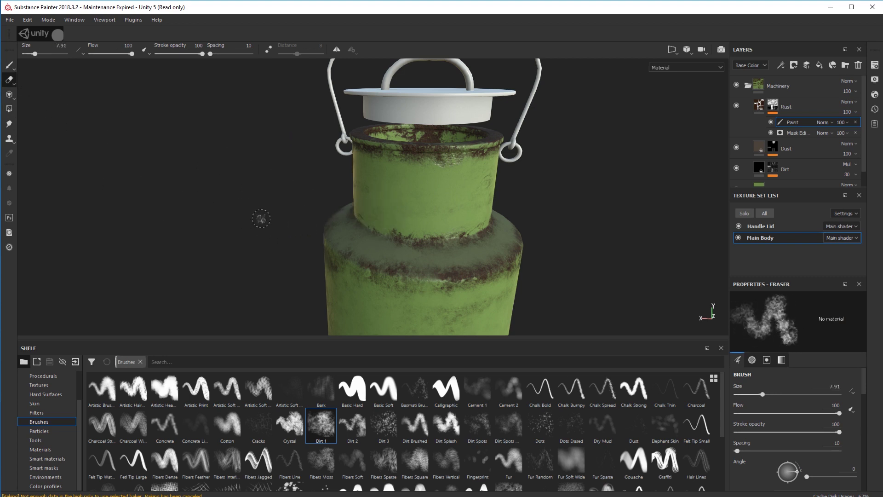
mouse_move(433, 158)
left_mouse_down()
mouse_move(430, 189)
mouse_move(432, 167)
left_mouse_up()
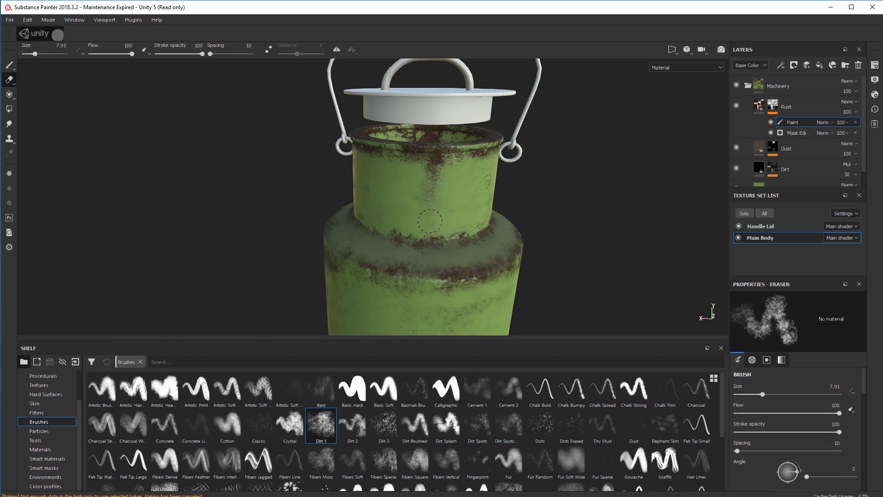
left_click_drag(429, 221, 431, 201)
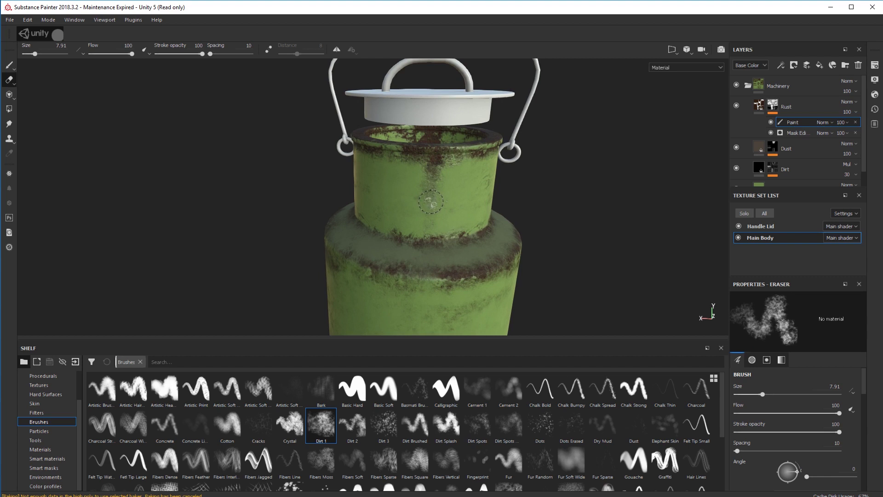
right_click_drag(430, 201, 422, 201, "ctrl")
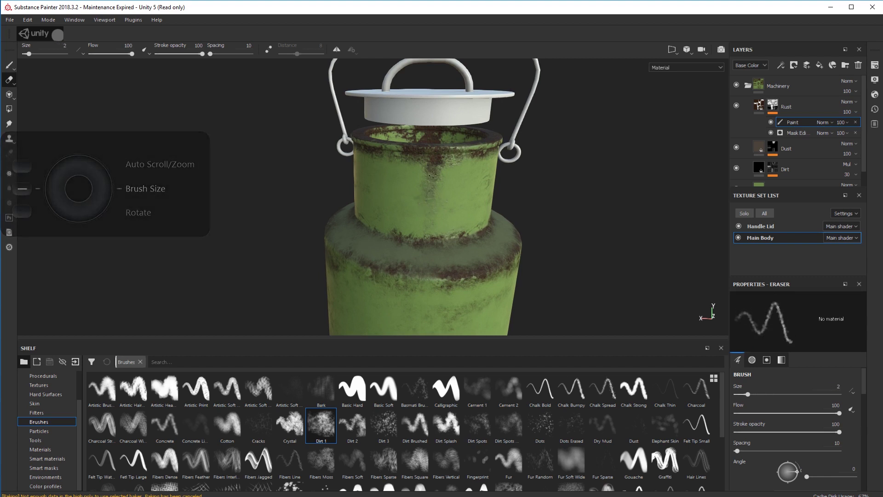
left_click_drag(430, 203, 431, 224)
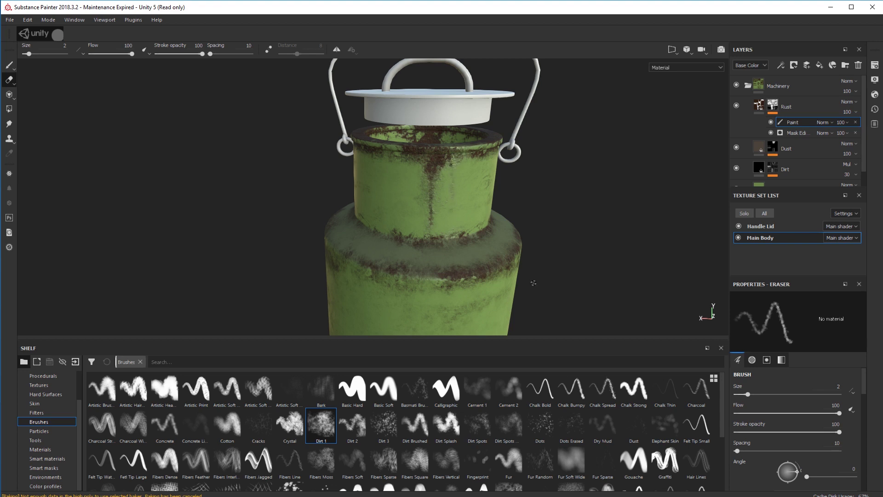
Step: Add a thin rust drip down the neck below the handle ring with the Eraser at size 2
left_click_drag(546, 251, 575, 217, "alt")
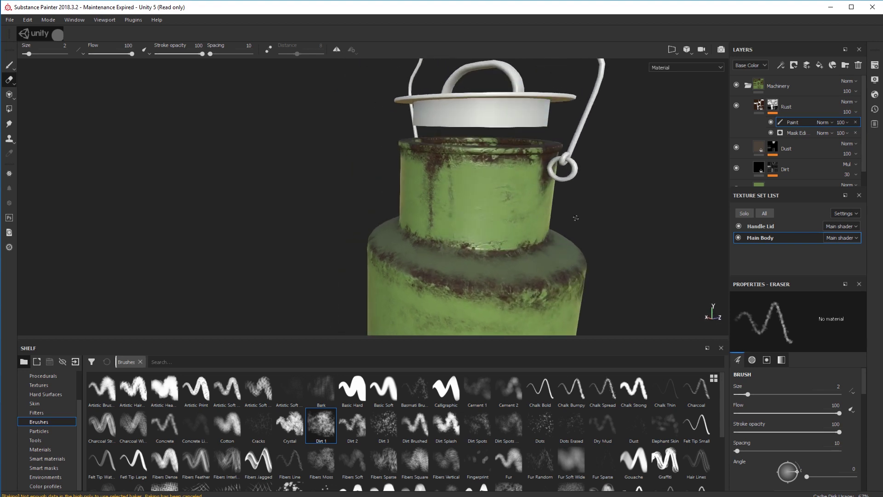
left_click_drag(506, 230, 516, 210, "alt")
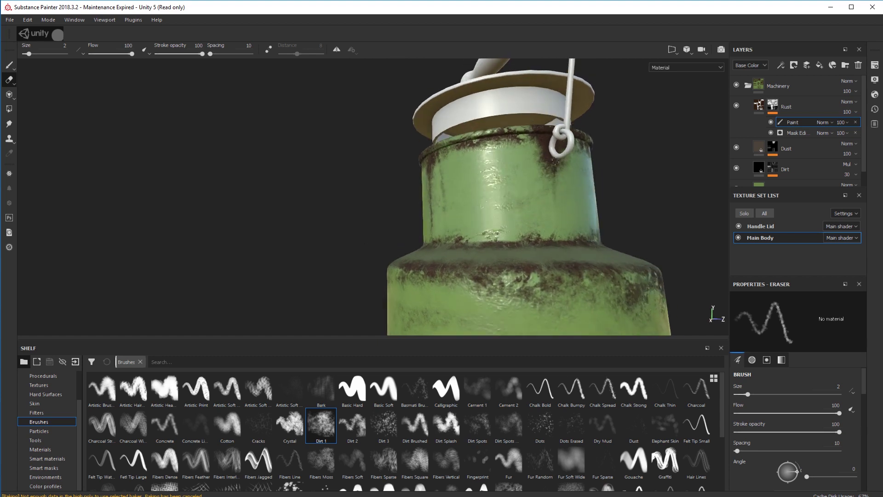
left_click_drag(555, 227, 555, 201)
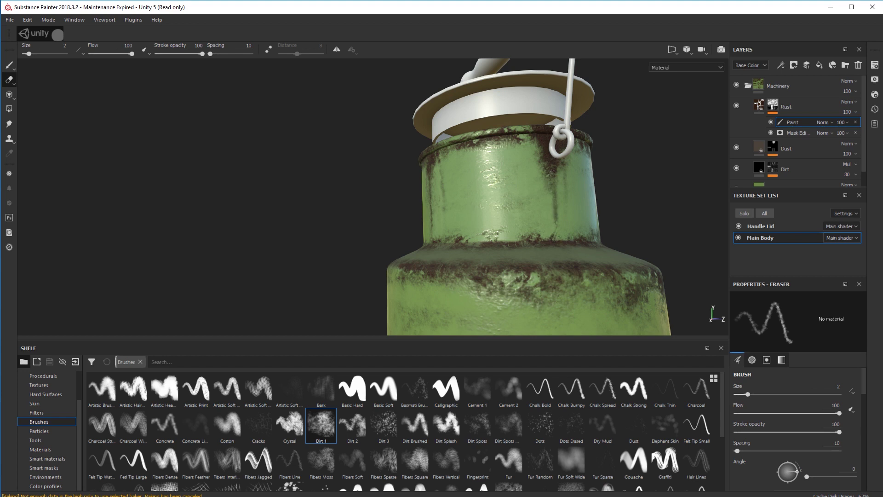
left_click_drag(542, 178, 572, 185, "alt")
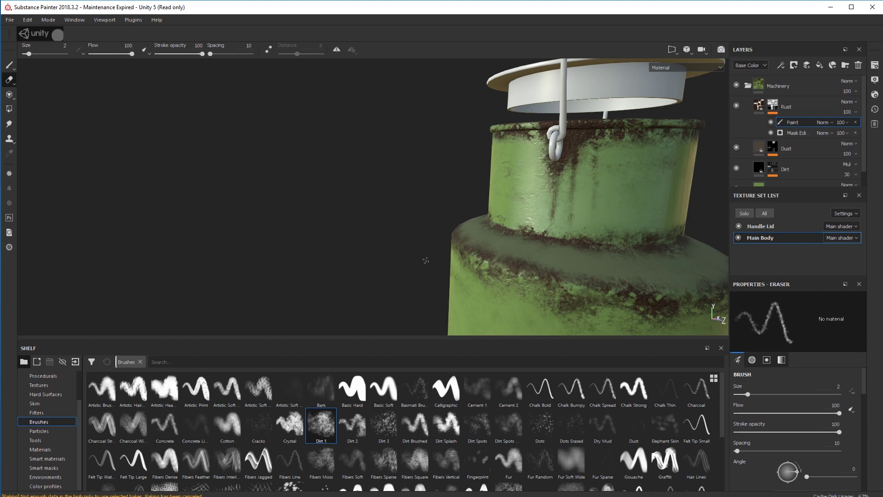
left_click_drag(424, 256, 580, 257, "alt")
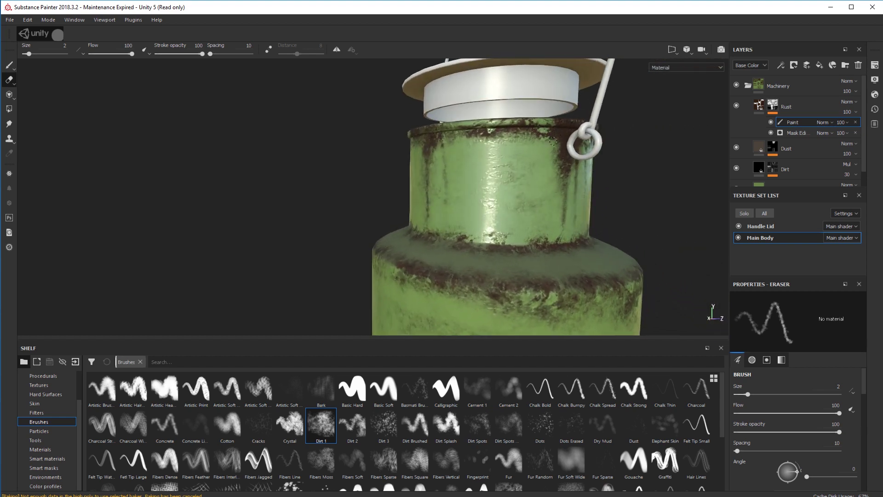
Step: Set the Eraser to size 2.66 and flow 83, and restore rust drips below the opposite handle ring and along the rim
left_click_drag(418, 235, 692, 210, "alt")
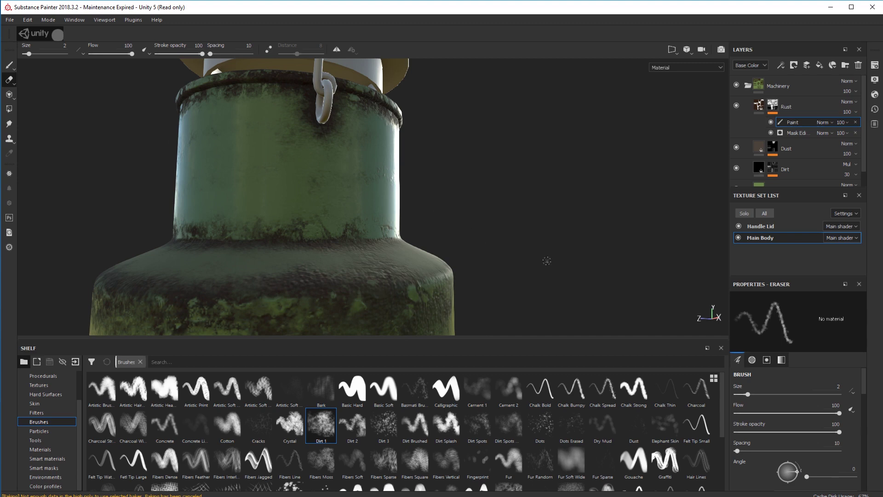
key("bracketleft")
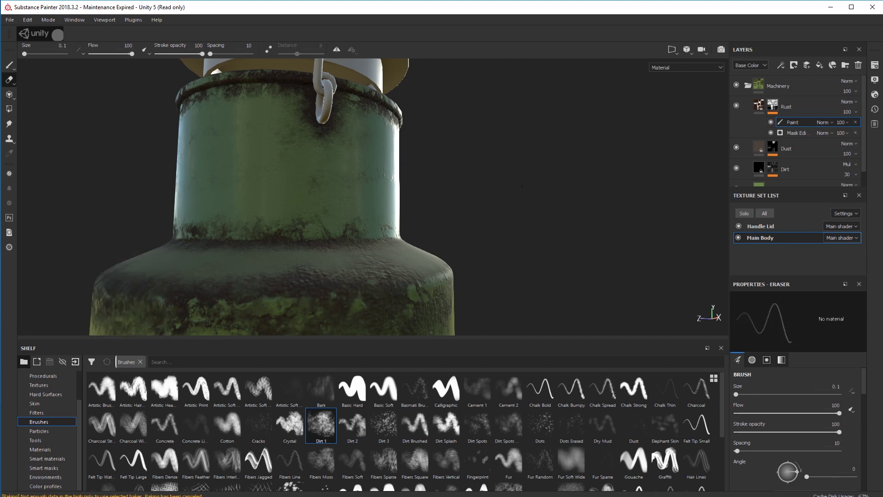
mouse_move(556, 178)
left_mouse_down("ctrl")
mouse_move(529, 177)
mouse_move(542, 178)
left_mouse_up("ctrl")
right_click_drag(543, 101, 503, 112, "shift")
left_click_drag(503, 113, 669, 187, "alt")
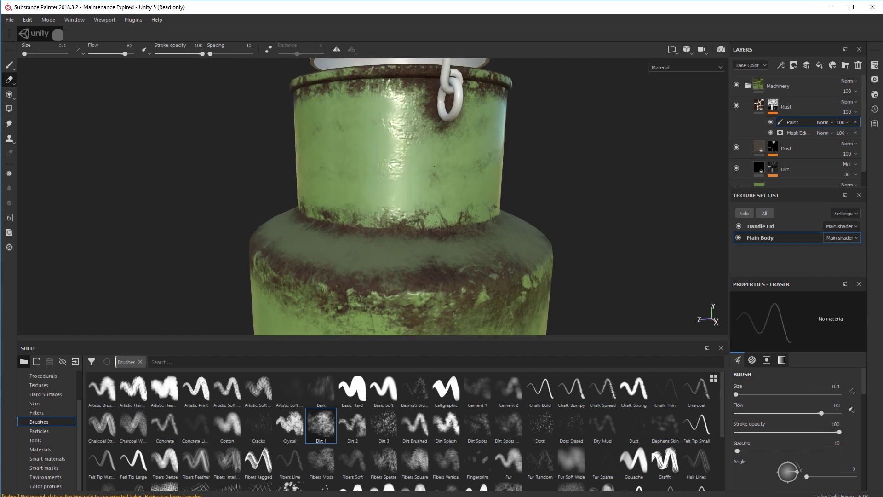
key("ctrl+z")
left_click_drag(567, 205, 572, 208, "alt")
right_click_drag(571, 208, 579, 208, "ctrl")
left_click_drag(432, 116, 435, 198)
mouse_move(428, 117)
left_mouse_down()
mouse_move(427, 134)
mouse_move(447, 128)
mouse_move(454, 143)
mouse_move(455, 192)
left_mouse_up()
left_click_drag(428, 154, 430, 204)
mouse_move(422, 90)
left_mouse_down()
mouse_move(394, 77)
mouse_move(324, 88)
left_mouse_up()
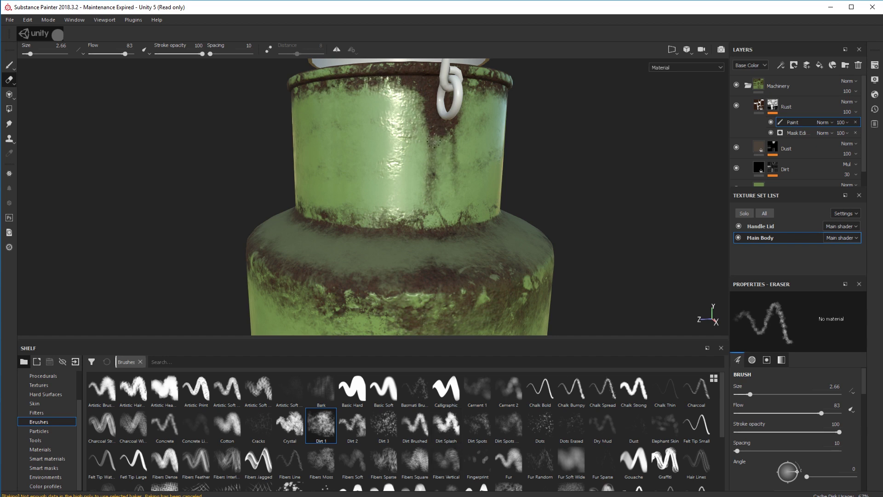
Step: Refine the rust drip below that ring with the Eraser at size 1.67 and flow 79
right_click_drag(559, 167, 546, 169, "ctrl")
left_click_drag(433, 144, 432, 132)
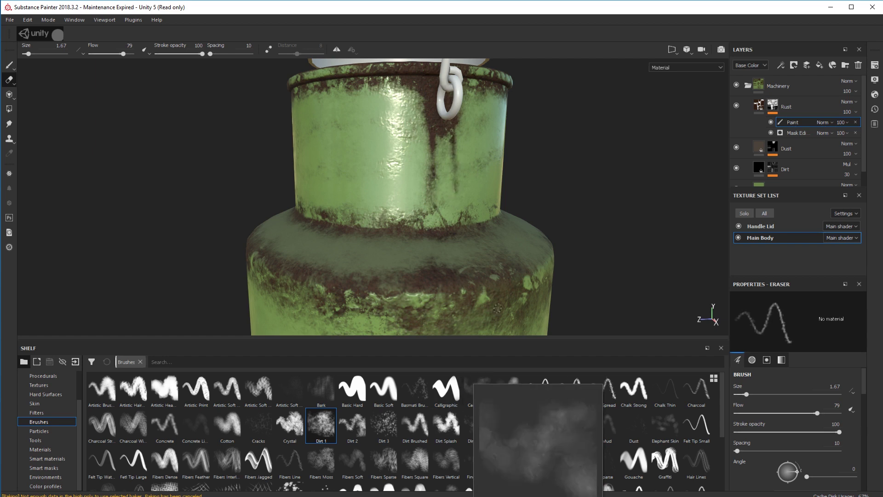
left_click_drag(456, 180, 464, 192, "alt")
right_click_drag(463, 192, 441, 192, "ctrl")
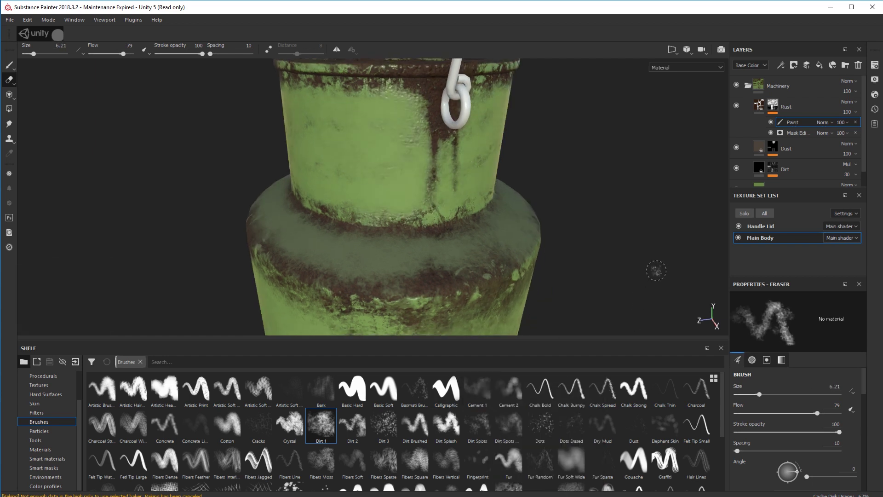
Step: Examine the rust distribution over the whole can and set the Eraser size to 11.92
right_click_drag(611, 256, 591, 258, "ctrl")
mouse_move(591, 258)
left_mouse_down("alt")
mouse_move(575, 235)
mouse_move(560, 260)
left_mouse_up("alt")
scroll(576, 238, "down", 4)
scroll(532, 270, "down", 6)
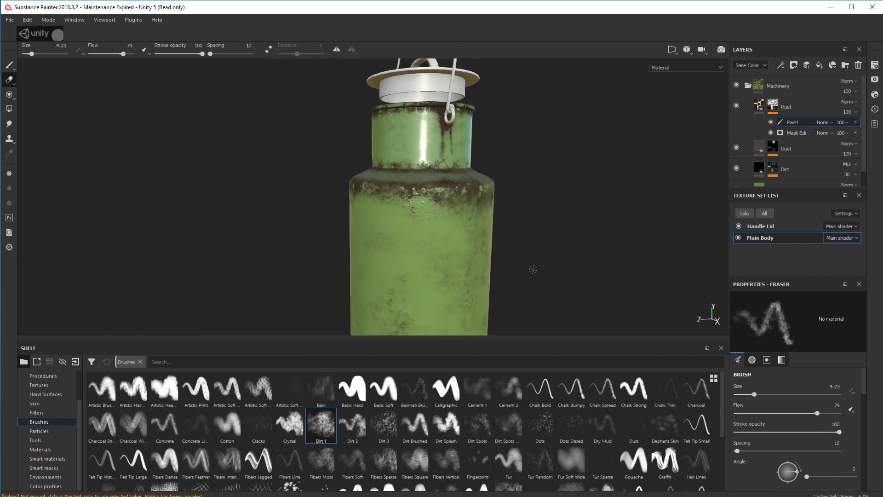
left_click_drag(517, 282, 597, 289, "alt")
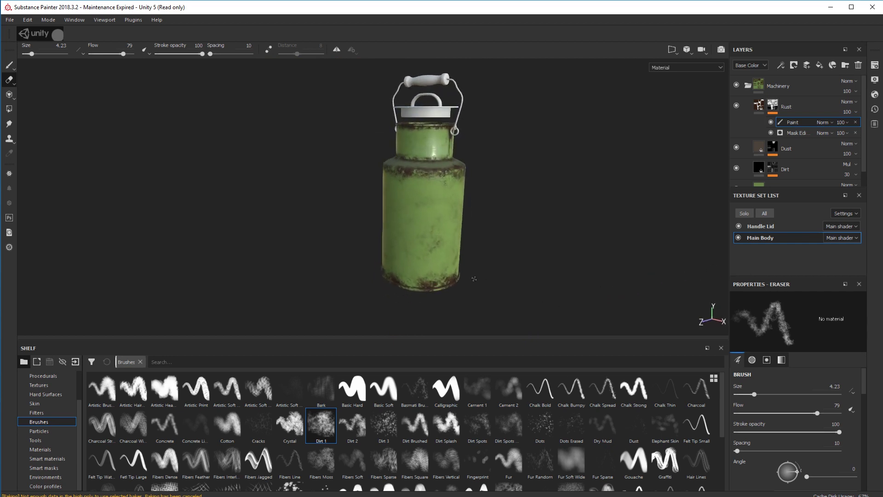
right_click_drag(492, 283, 523, 277, "ctrl")
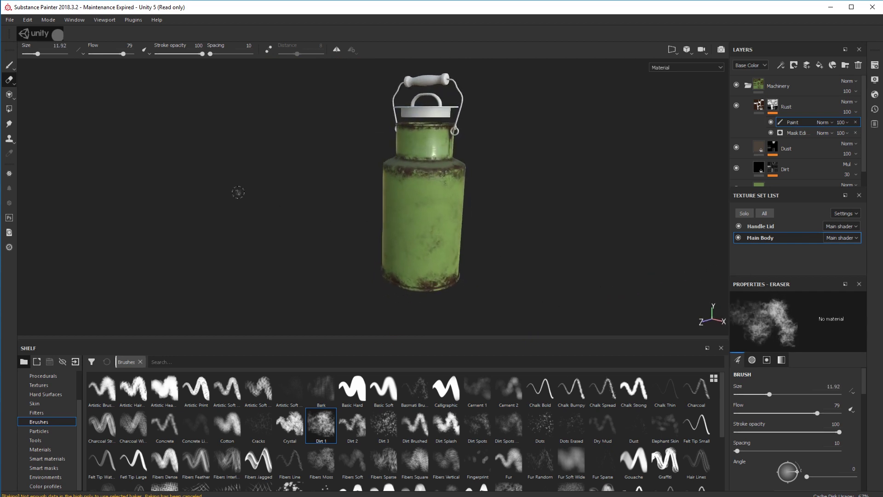
Step: Switch back to the size 7.49 paint brush and inspect the can from all sides for leftover rust patches
left_click(9, 65)
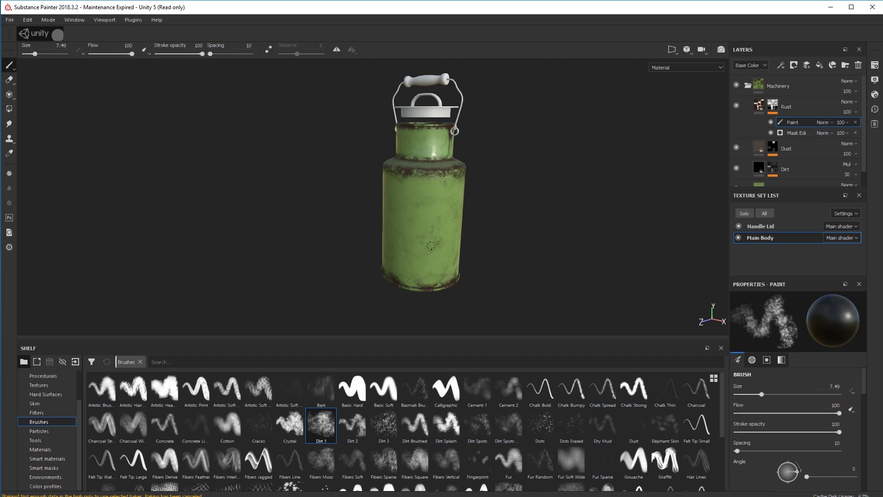
left_click_drag(490, 256, 565, 250, "alt")
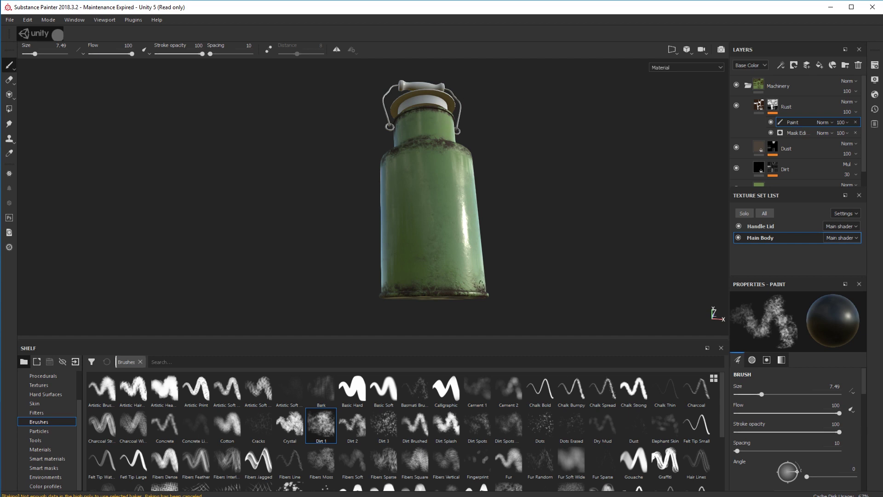
mouse_move(410, 287)
left_mouse_down("alt")
mouse_move(558, 258)
mouse_move(620, 277)
mouse_move(504, 299)
left_mouse_up("alt")
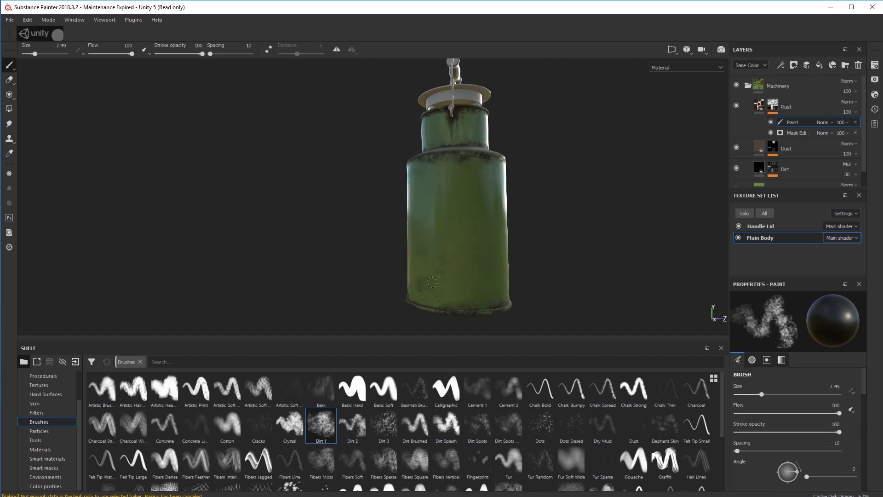
left_click_drag(455, 273, 486, 311, "alt")
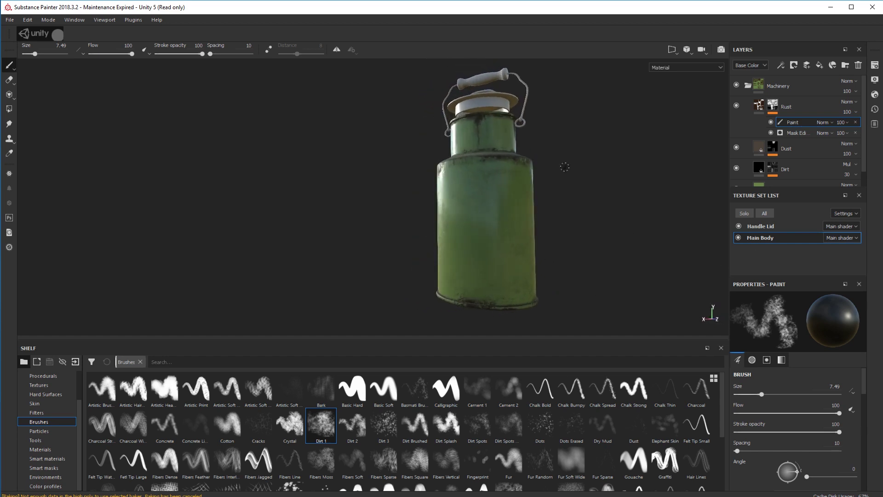
left_click_drag(565, 166, 614, 214, "alt")
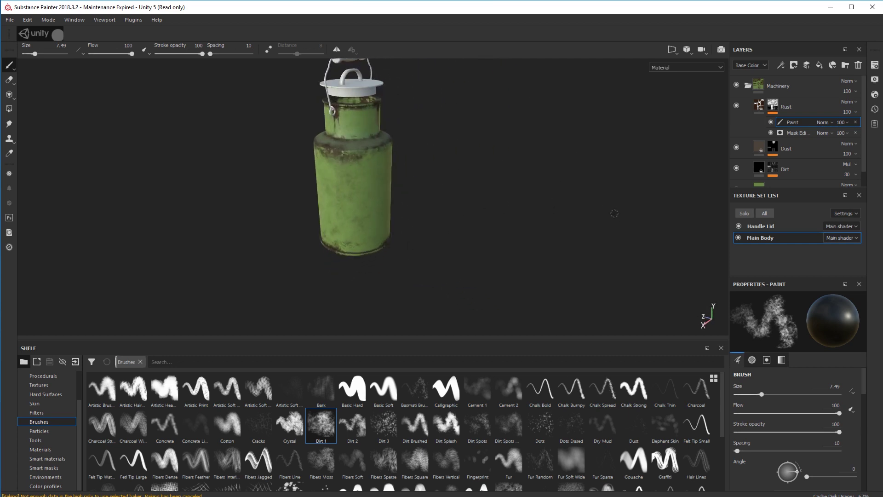
left_click_drag(341, 199, 409, 205, "alt")
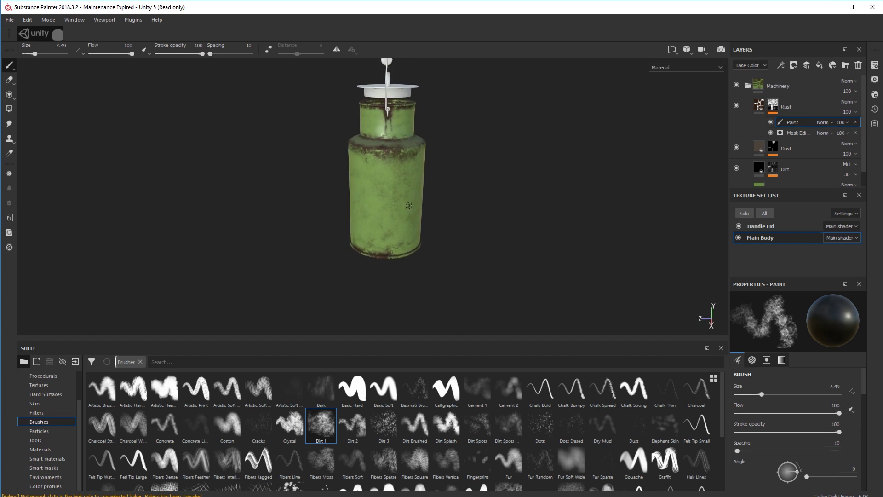
Step: Hide the Handle Lid texture set and frame the can's open neck
middle_click_drag(409, 206, 411, 234, "alt")
scroll(411, 235, "up", 4)
left_click_drag(424, 132, 706, 213, "alt")
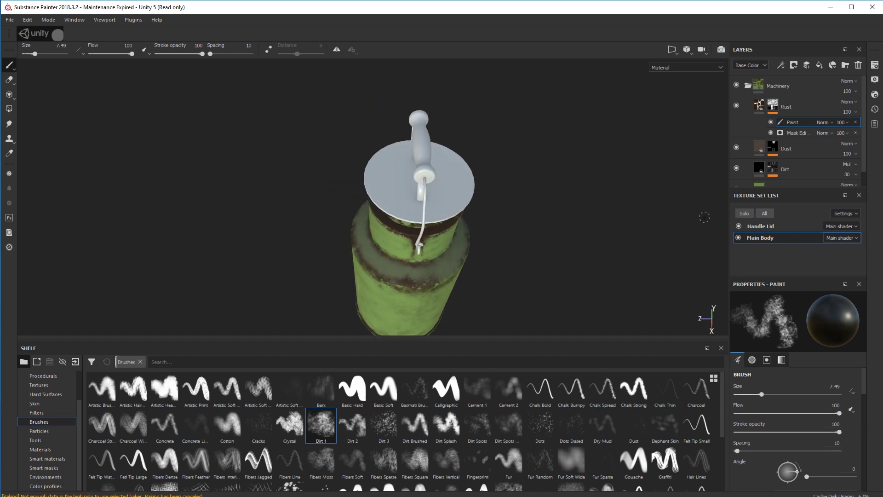
left_click(738, 226)
right_click_drag(575, 221, 671, 223, "alt")
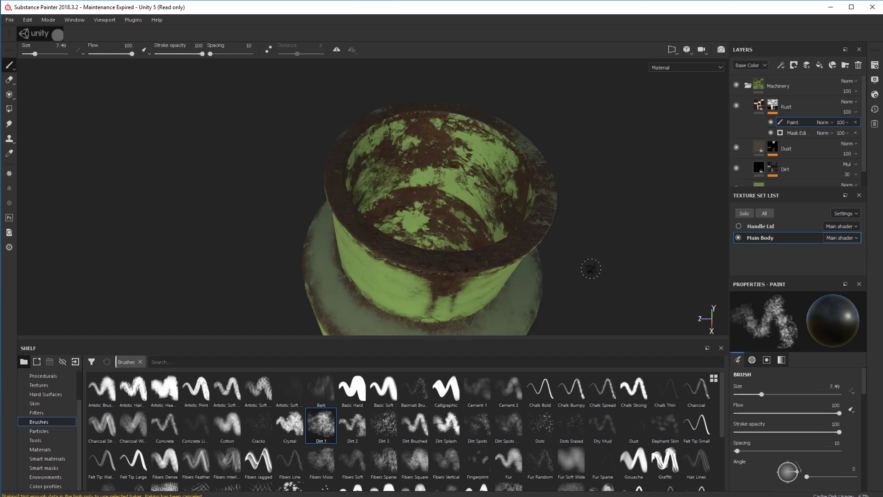
Step: Set the paint brush to size 3.51 and flow 88, and paint the rust off the top of the neck's rim
left_click_drag(601, 267, 572, 271, "ctrl")
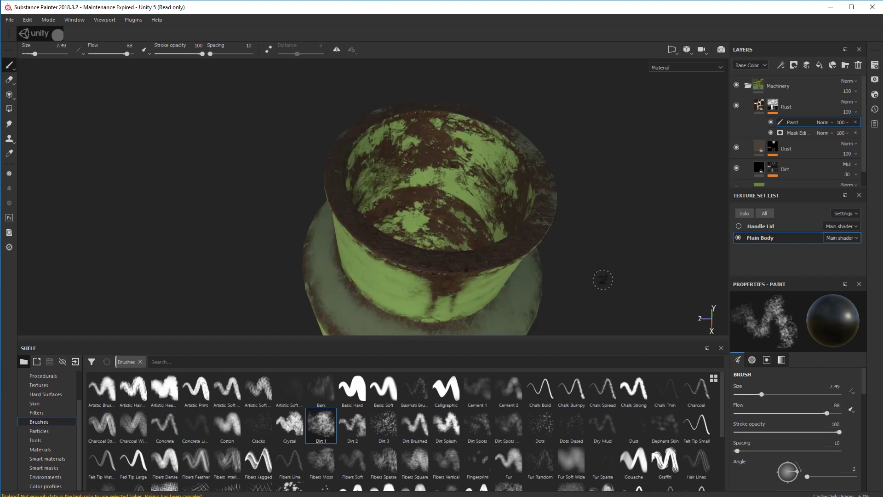
right_click_drag(603, 279, 577, 279, "ctrl")
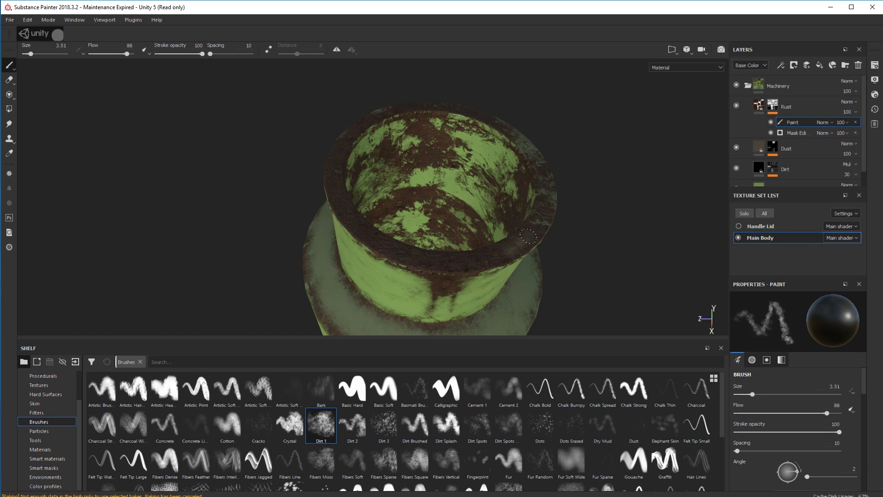
mouse_move(526, 237)
left_mouse_down()
mouse_move(465, 258)
mouse_move(409, 261)
mouse_move(370, 237)
left_mouse_up()
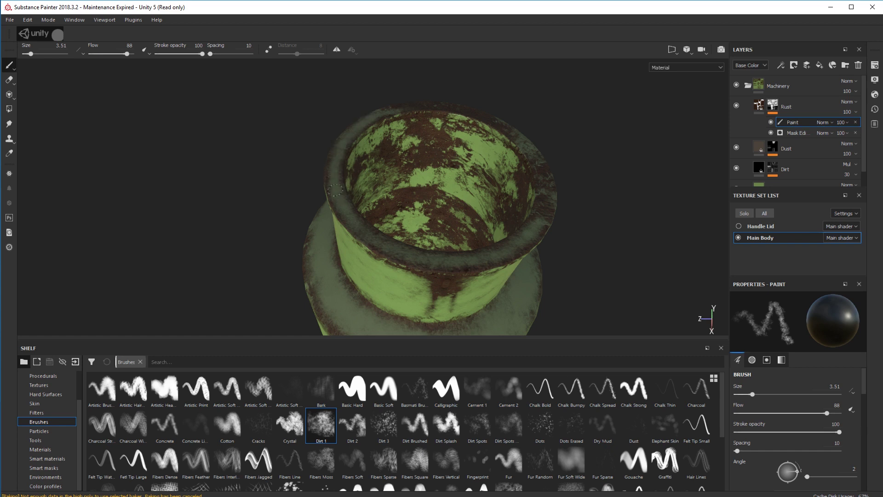
mouse_move(532, 283)
left_mouse_down("alt")
mouse_move(578, 270)
mouse_move(445, 271)
left_mouse_up("alt")
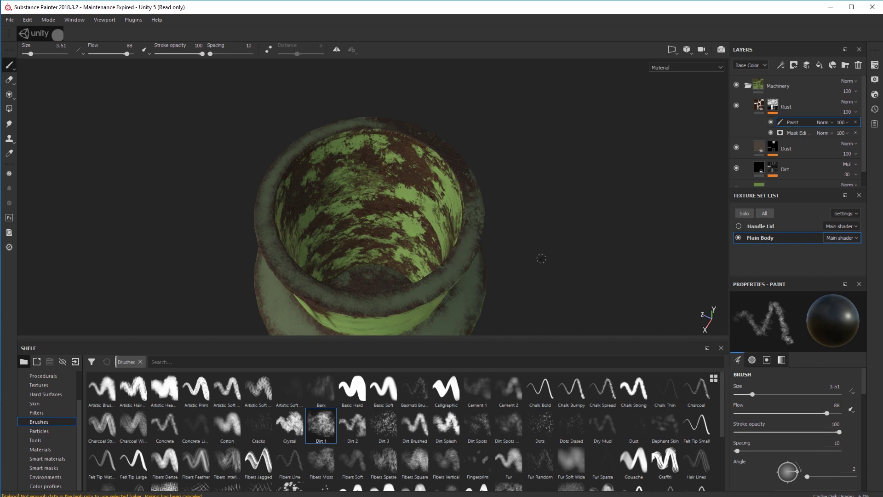
Step: Set the paint brush to size 13.41 and flow 99, and remove rust from the neck's upper inner wall
mouse_move(541, 259)
left_mouse_down("alt")
mouse_move(479, 280)
mouse_move(425, 271)
left_mouse_up("alt")
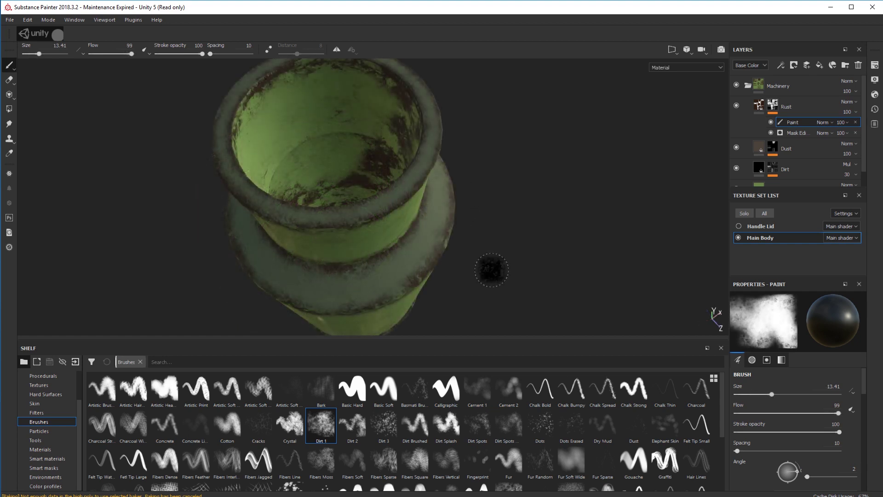
mouse_move(379, 155)
left_mouse_down()
mouse_move(321, 186)
mouse_move(380, 140)
mouse_move(346, 105)
left_mouse_up()
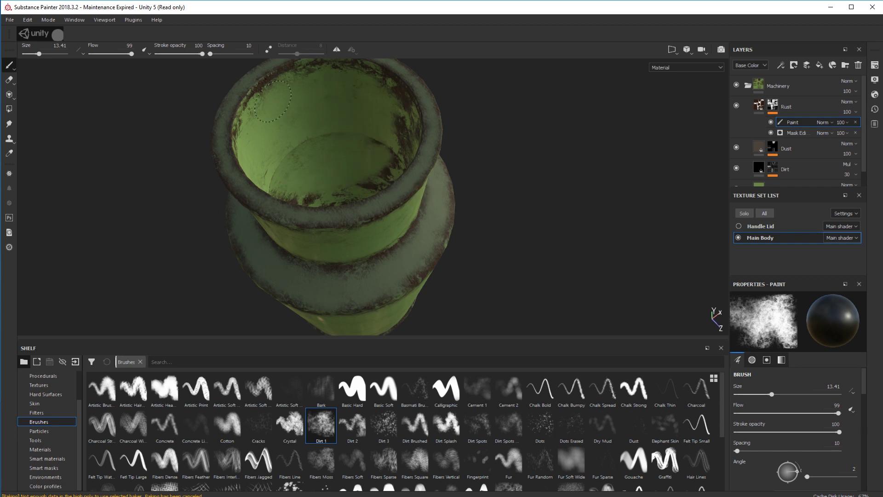
left_click_drag(457, 193, 408, 152, "alt")
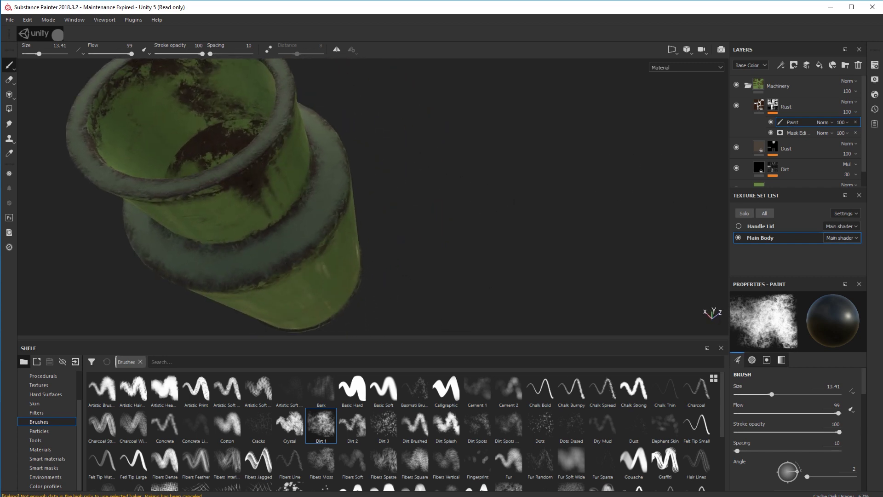
mouse_move(276, 145)
left_mouse_down()
mouse_move(156, 73)
mouse_move(197, 76)
left_mouse_up()
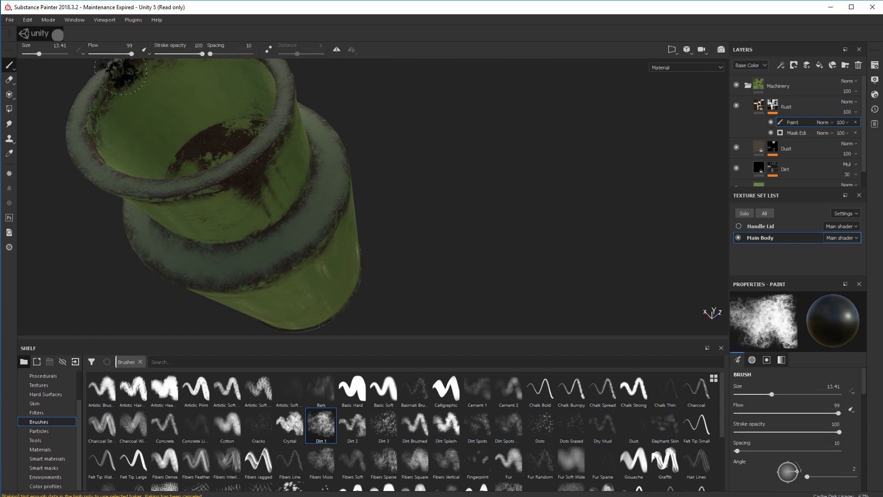
Step: Paint away the rust deeper down on the can's inner walls with the size 13.41 brush
mouse_move(336, 264)
left_mouse_down("alt")
mouse_move(344, 258)
mouse_move(414, 293)
mouse_move(391, 275)
left_mouse_up("alt")
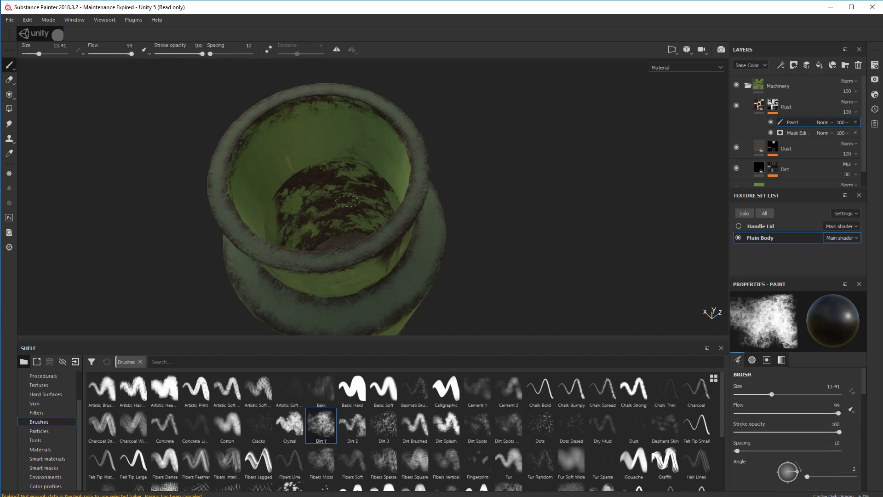
mouse_move(317, 190)
left_mouse_down()
mouse_move(299, 184)
mouse_move(311, 188)
mouse_move(303, 221)
mouse_move(331, 230)
mouse_move(368, 184)
mouse_move(298, 224)
mouse_move(282, 206)
left_mouse_up()
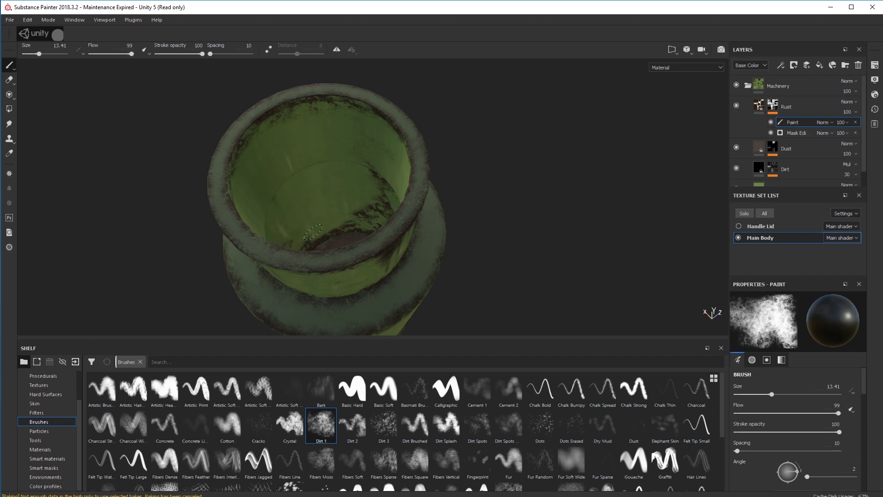
mouse_move(354, 188)
left_mouse_down("alt")
mouse_move(388, 202)
mouse_move(522, 211)
mouse_move(514, 248)
left_mouse_up("alt")
mouse_move(459, 202)
left_mouse_down()
mouse_move(404, 179)
mouse_move(416, 150)
left_mouse_up()
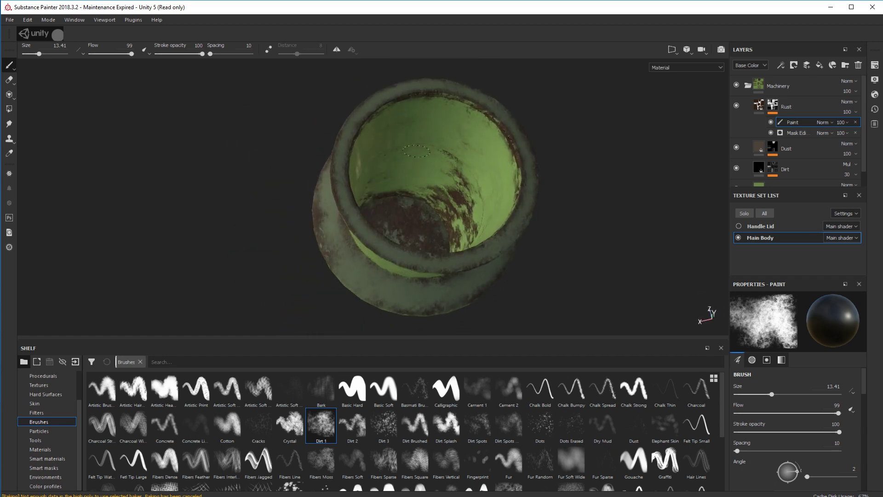
mouse_move(441, 179)
left_mouse_down()
mouse_move(437, 202)
mouse_move(425, 191)
mouse_move(451, 226)
mouse_move(467, 193)
mouse_move(444, 156)
left_mouse_up()
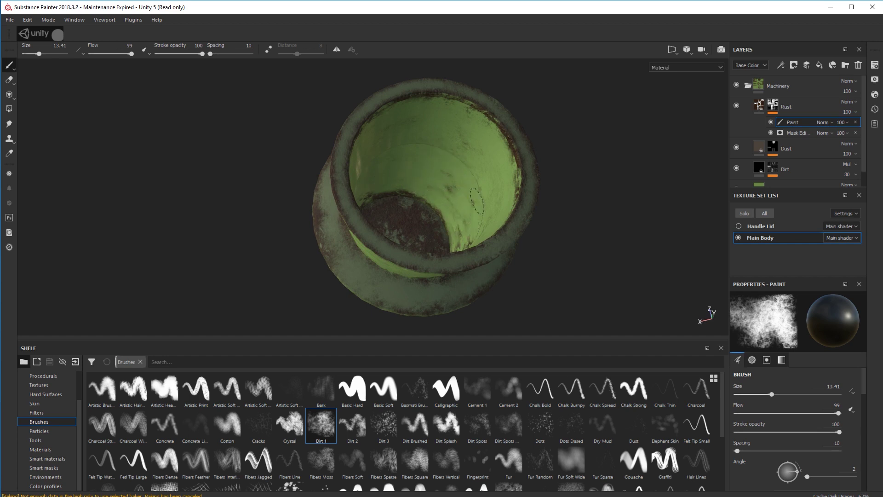
mouse_move(476, 200)
left_mouse_down()
mouse_move(449, 179)
mouse_move(465, 244)
mouse_move(431, 173)
left_mouse_up()
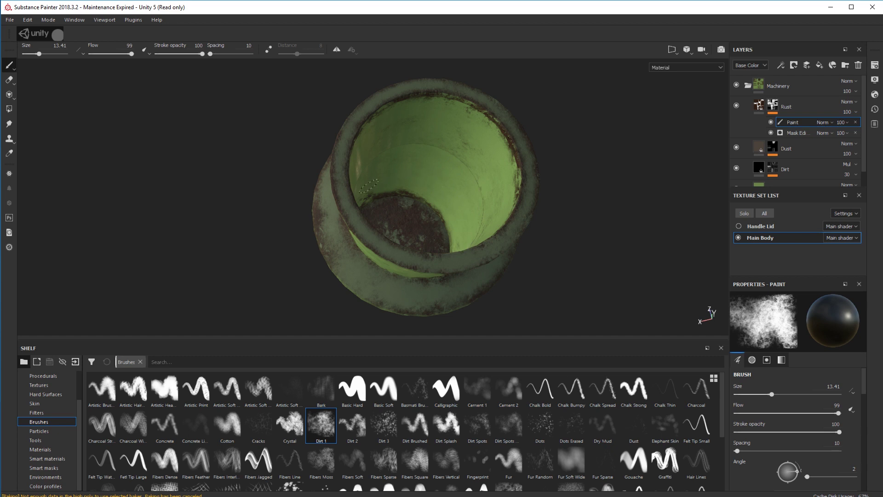
Step: Clear the rust from the can's inside floor and the adjoining wall, leaving a thin rusty ring at the floor's edge
mouse_move(367, 186)
left_mouse_down()
mouse_move(409, 223)
mouse_move(386, 230)
mouse_move(418, 219)
mouse_move(388, 210)
mouse_move(423, 241)
mouse_move(421, 216)
left_mouse_up()
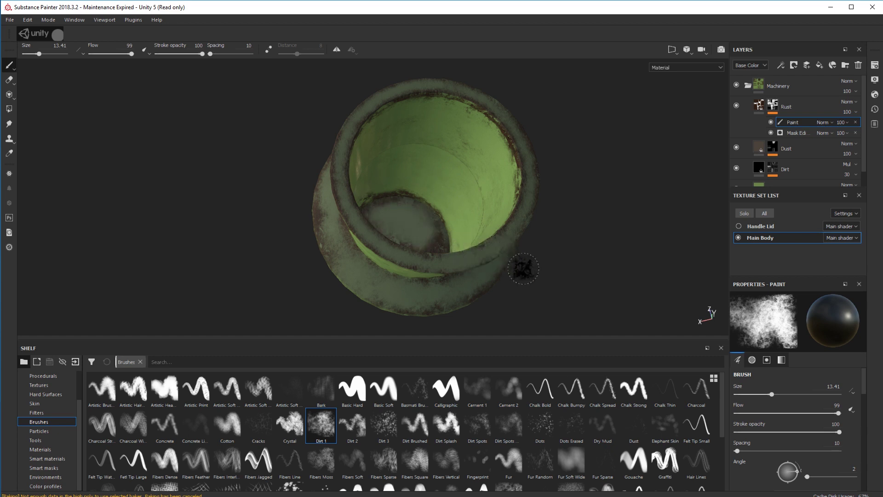
left_click_drag(518, 263, 753, 275, "alt")
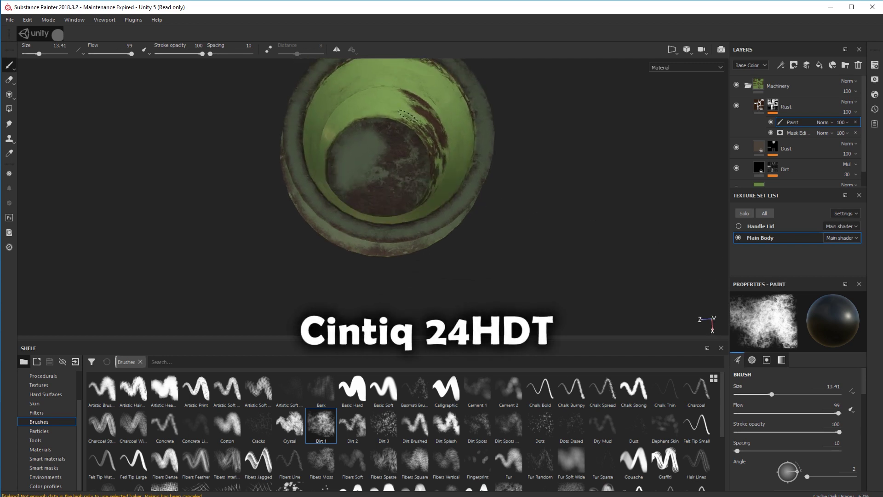
mouse_move(438, 175)
left_mouse_down()
mouse_move(440, 135)
mouse_move(425, 104)
mouse_move(409, 94)
mouse_move(430, 156)
mouse_move(411, 154)
mouse_move(393, 181)
mouse_move(381, 140)
mouse_move(404, 147)
mouse_move(414, 165)
mouse_move(390, 200)
mouse_move(354, 170)
left_mouse_up()
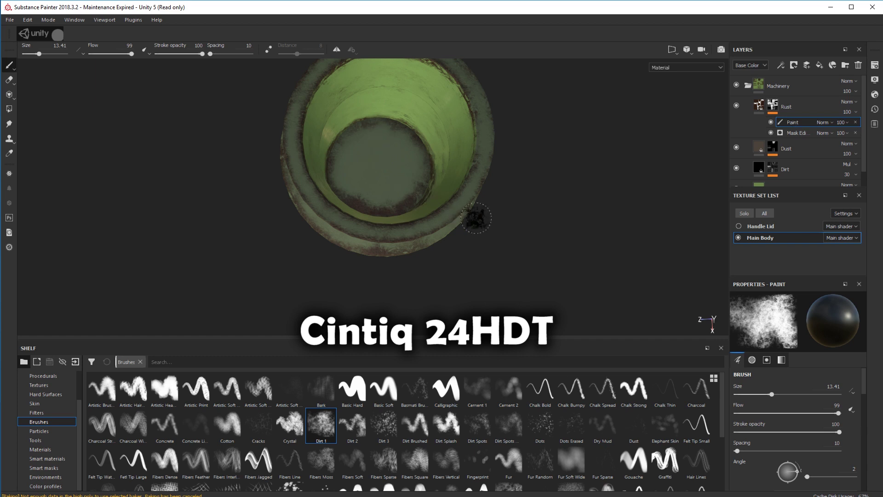
left_click_drag(473, 213, 375, 203, "alt")
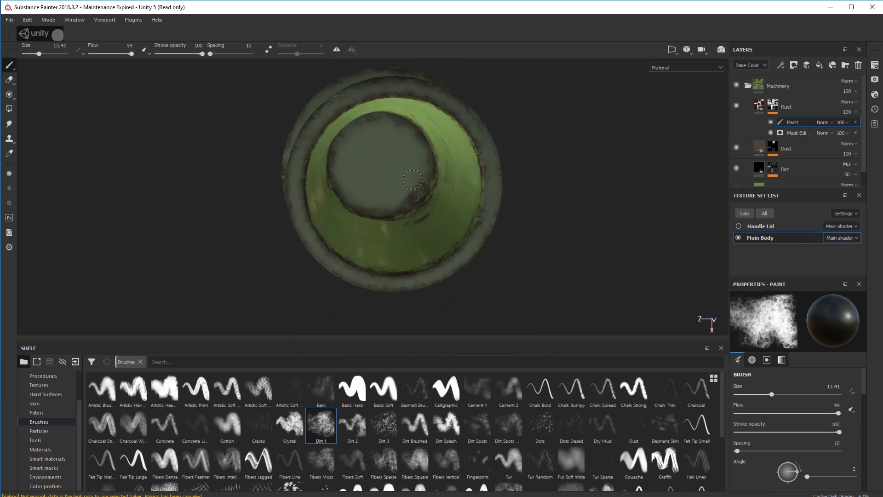
Step: Restore some rust around the edge of the inside floor with the Eraser at size 18.95 and flow 79
left_click_drag(475, 212, 492, 191, "alt")
left_click(9, 79)
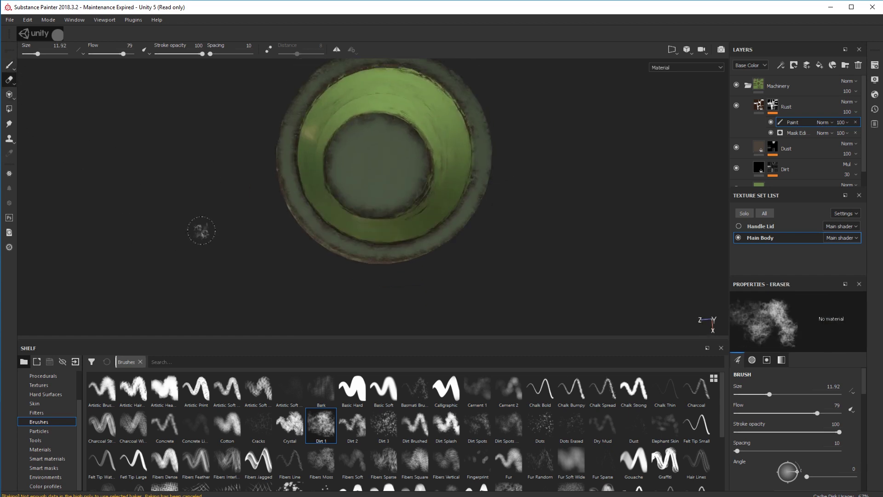
right_click_drag(528, 236, 552, 236, "ctrl")
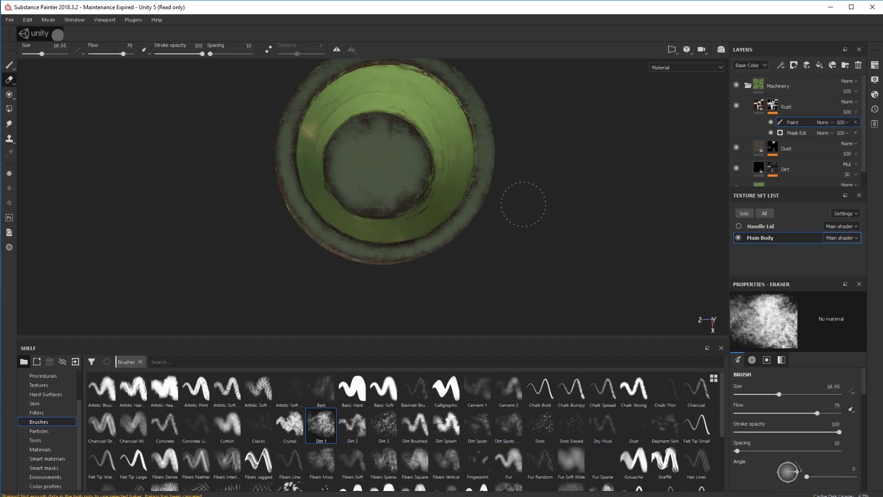
Step: Switch back to the size 13.41 paint brush and remove the leftover rust patches from the can's inner wall
mouse_move(520, 199)
left_mouse_down("alt")
mouse_move(547, 223)
mouse_move(422, 220)
left_mouse_up("alt")
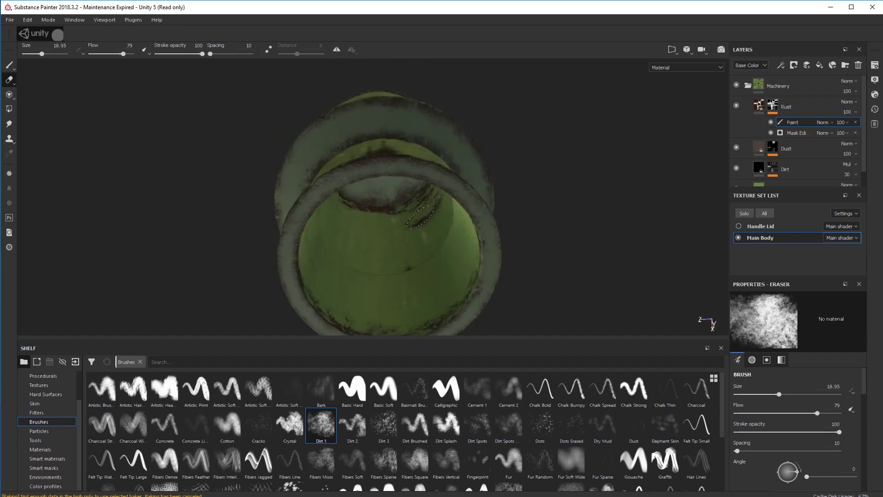
left_click(9, 65)
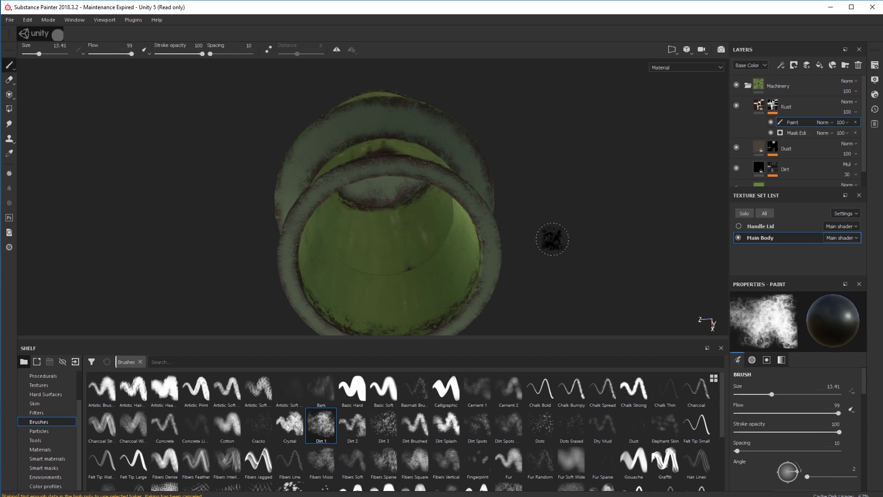
left_click_drag(554, 254, 589, 239, "alt")
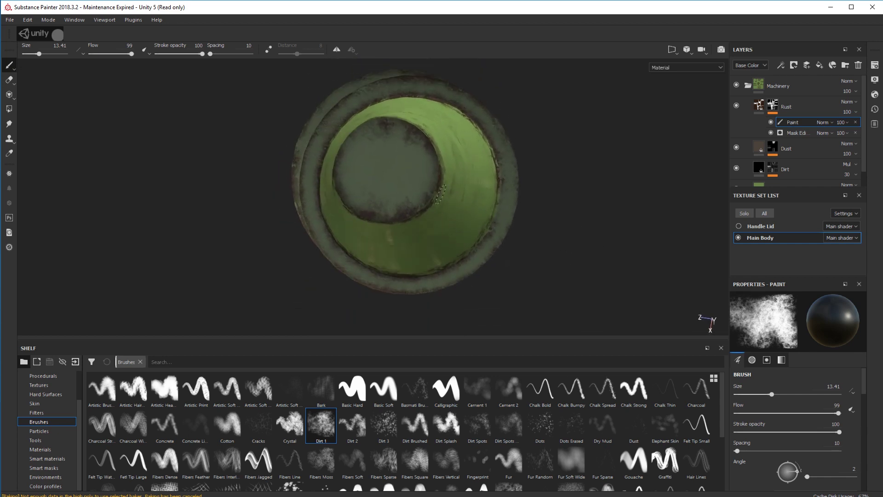
mouse_move(524, 269)
left_mouse_down("alt")
mouse_move(519, 250)
mouse_move(445, 258)
mouse_move(394, 240)
mouse_move(514, 216)
left_mouse_up("alt")
left_click_drag(508, 184, 474, 203, "alt")
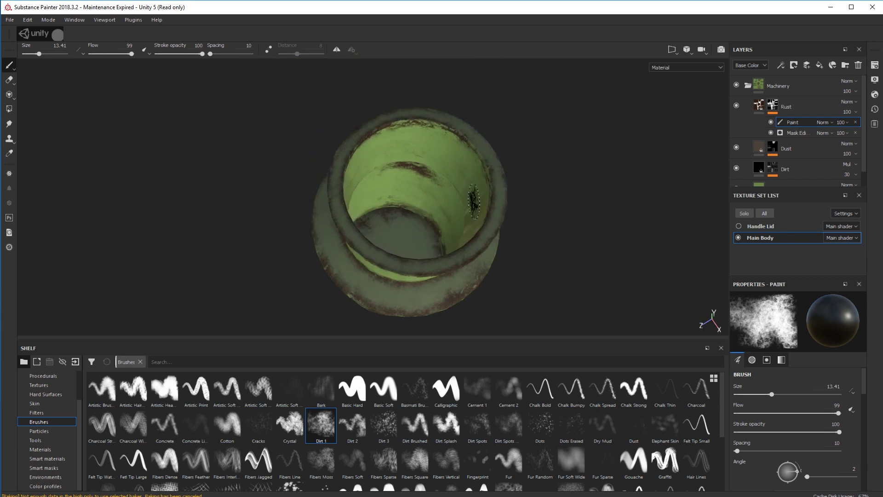
mouse_move(558, 203)
left_mouse_down("alt")
mouse_move(556, 234)
mouse_move(529, 258)
left_mouse_up("alt")
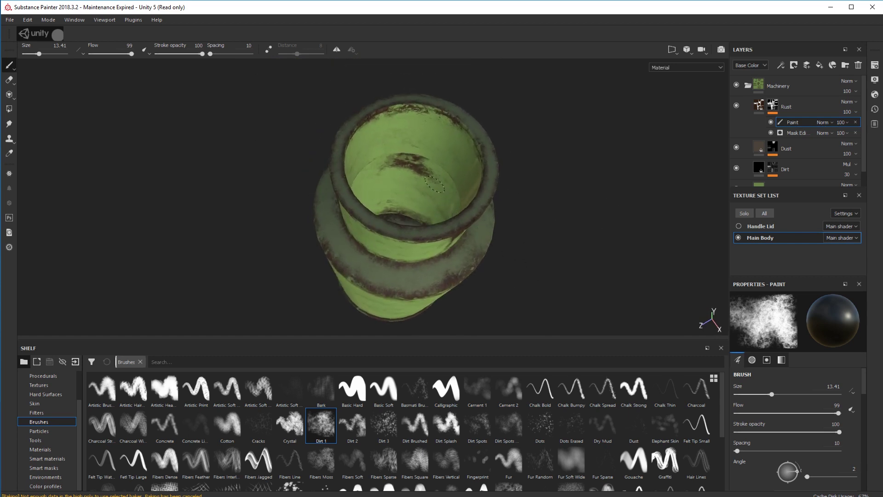
left_click_drag(420, 173, 404, 166)
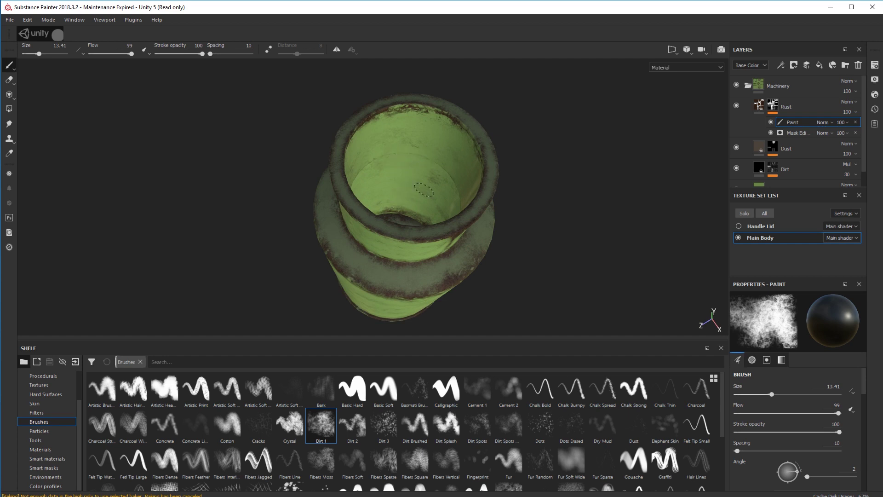
mouse_move(495, 195)
left_mouse_down("alt")
mouse_move(524, 252)
mouse_move(508, 246)
left_mouse_up("alt")
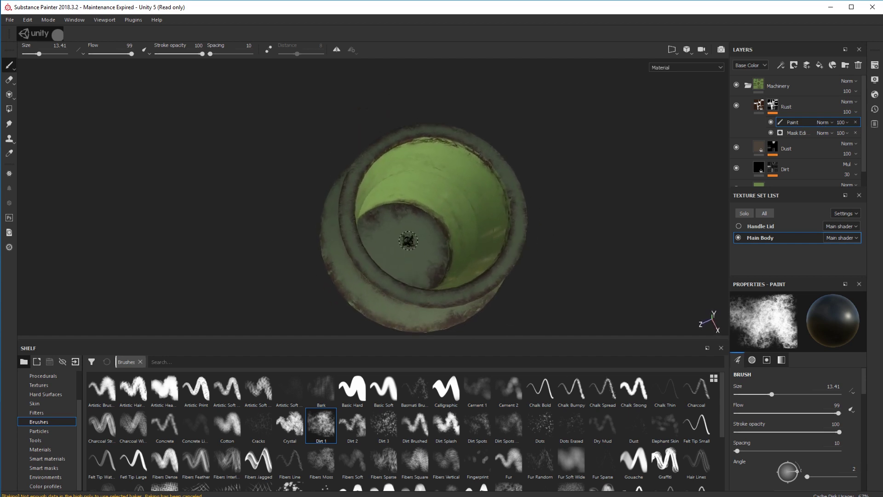
Step: Set the paint brush flow to 100 and examine the can's interior, outer body and base for leftover rust
left_click_drag(408, 240, 374, 234, "alt")
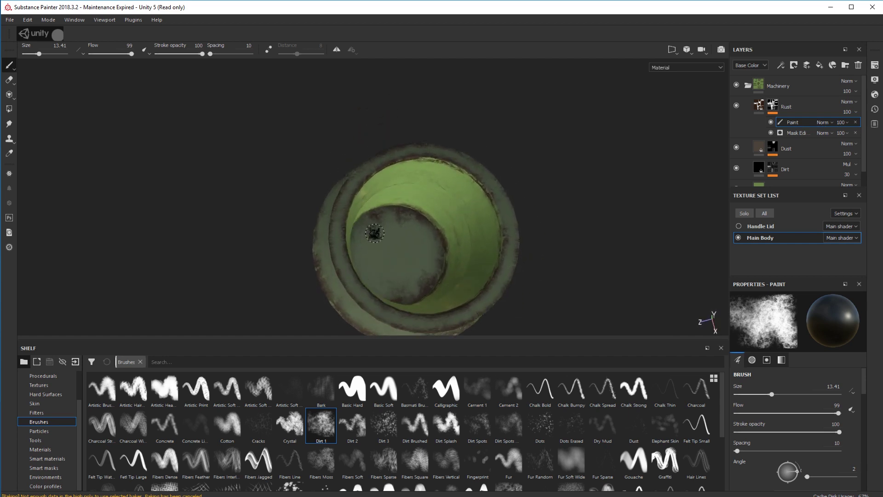
left_click_drag(585, 276, 553, 219, "alt")
scroll(530, 232, "up", 4)
scroll(530, 233, "down", 4)
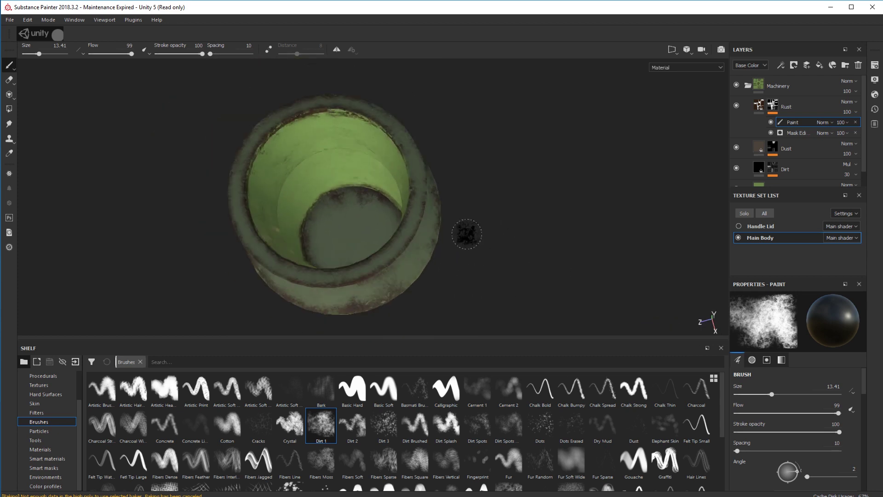
left_click_drag(467, 233, 475, 240, "ctrl")
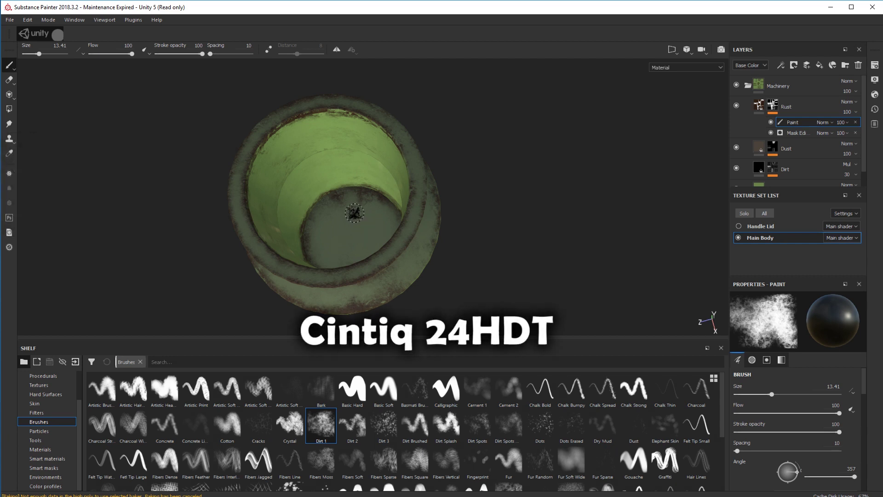
mouse_move(503, 223)
left_mouse_down("alt")
mouse_move(532, 221)
mouse_move(479, 240)
mouse_move(453, 211)
mouse_move(488, 165)
left_mouse_up("alt")
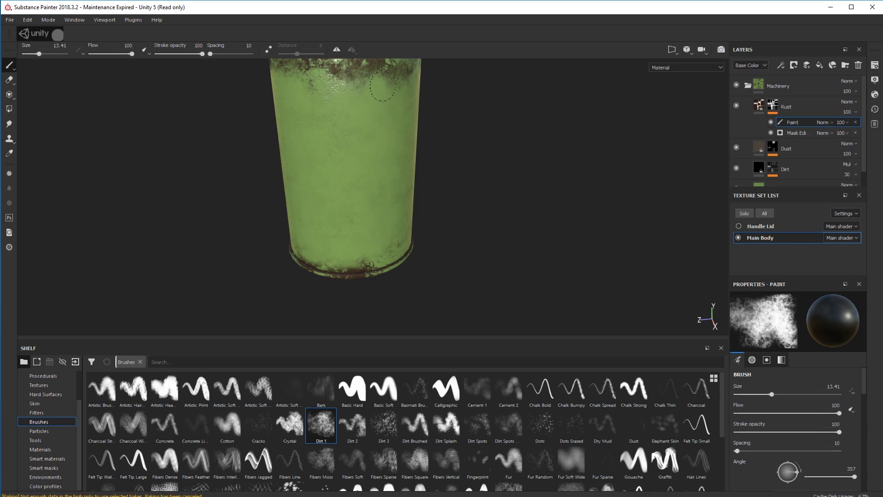
left_click_drag(503, 233, 400, 237, "alt")
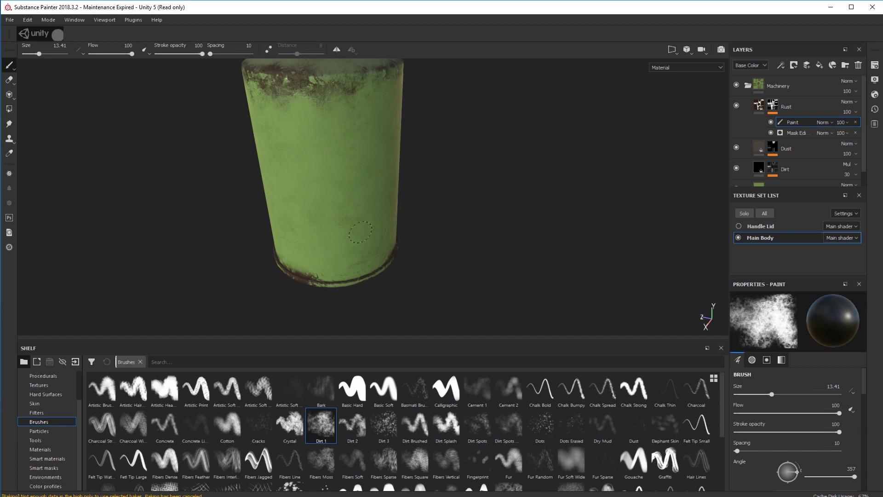
mouse_move(520, 233)
left_mouse_down("alt")
mouse_move(458, 242)
mouse_move(371, 228)
left_mouse_up("alt")
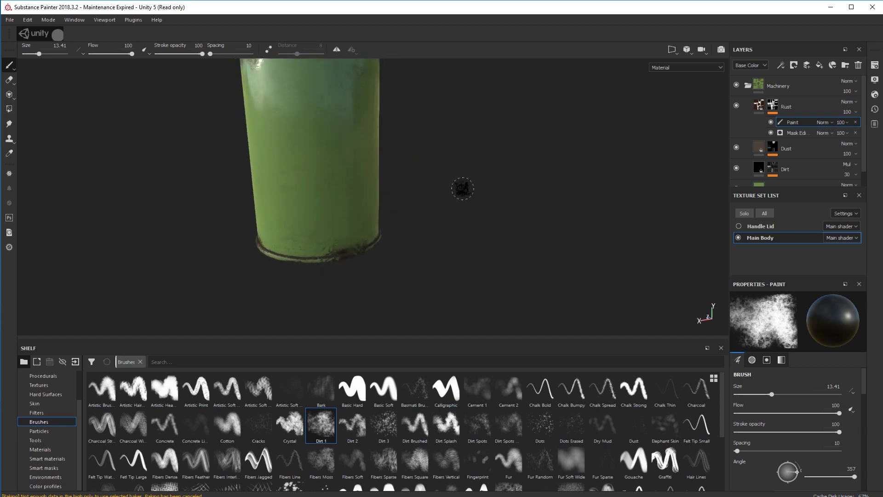
scroll(462, 188, "down", 10)
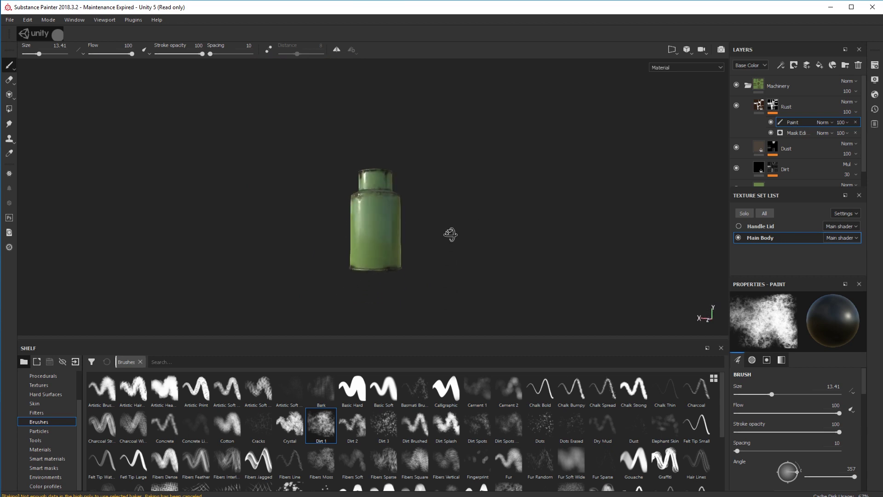
Step: Make the Handle Lid texture set visible again alongside the Main Body
mouse_move(450, 234)
left_mouse_down("alt")
mouse_move(412, 223)
mouse_move(222, 242)
mouse_move(450, 248)
mouse_move(408, 278)
left_mouse_up("alt")
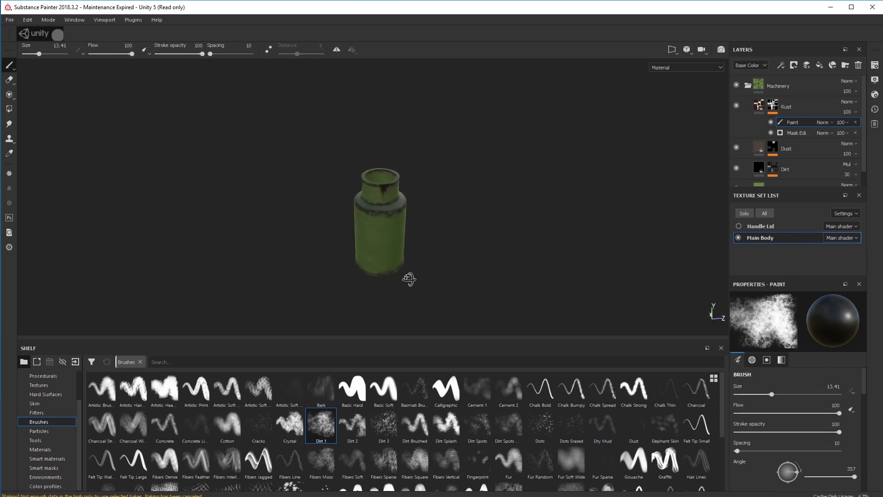
left_click(739, 225)
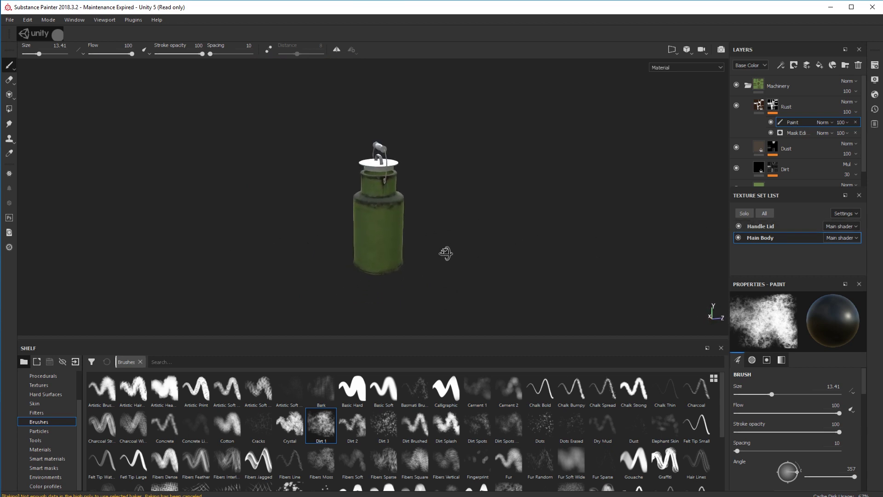
mouse_move(446, 252)
left_mouse_down("alt")
mouse_move(562, 252)
mouse_move(591, 267)
mouse_move(516, 262)
mouse_move(609, 246)
mouse_move(597, 273)
mouse_move(527, 256)
mouse_move(572, 256)
mouse_move(444, 269)
mouse_move(478, 251)
left_mouse_up("alt")
scroll(509, 236, "up", 5)
middle_click_drag(508, 237, 508, 265, "alt")
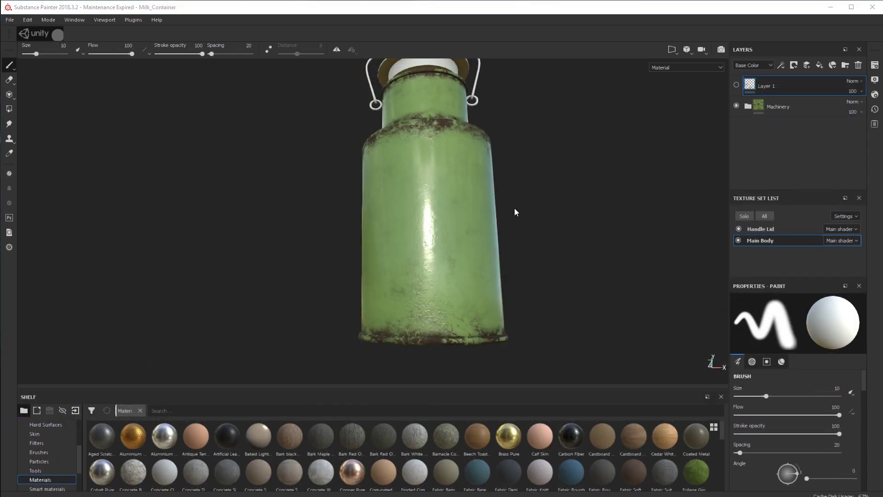
Step: Examine the worn green paint and rust on the can's body, neck and base from several angles
left_click_drag(513, 211, 536, 199, "alt")
middle_click_drag(536, 199, 532, 214, "alt")
scroll(524, 232, "down", 5)
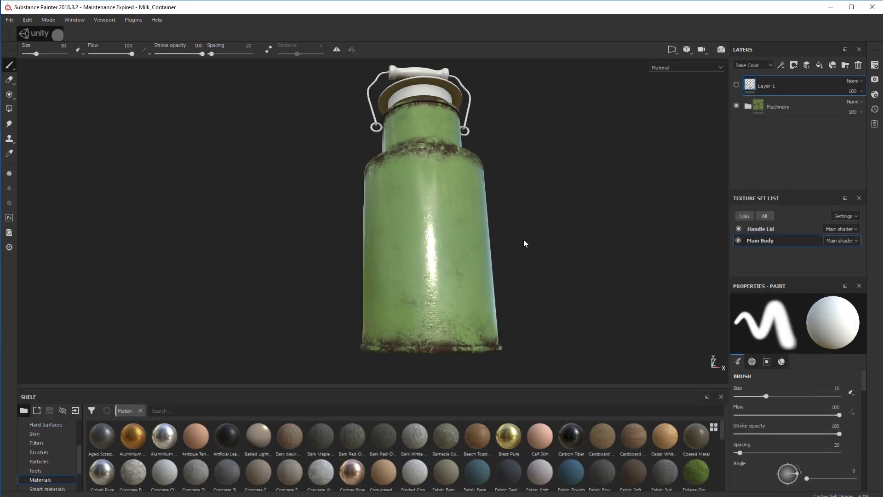
left_click_drag(522, 239, 524, 188, "alt")
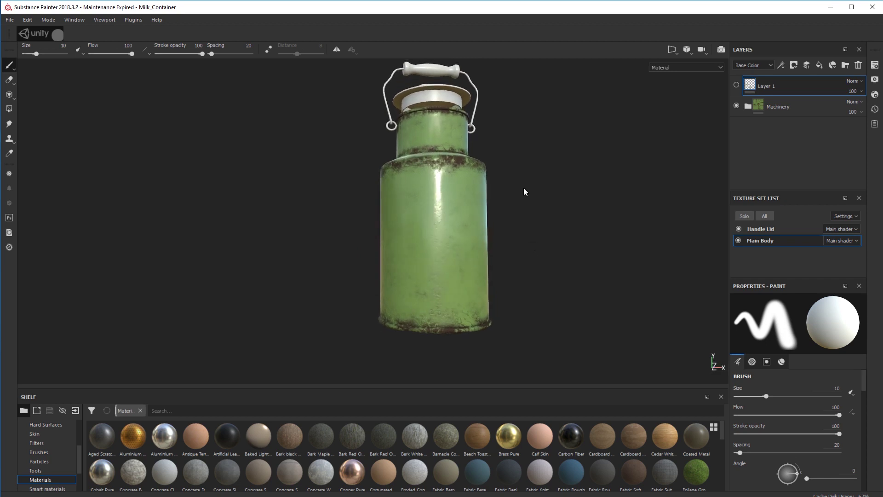
middle_click_drag(523, 188, 515, 212, "alt")
left_click(519, 214)
left_click_drag(515, 212, 513, 187, "alt")
middle_click_drag(512, 187, 523, 184, "alt")
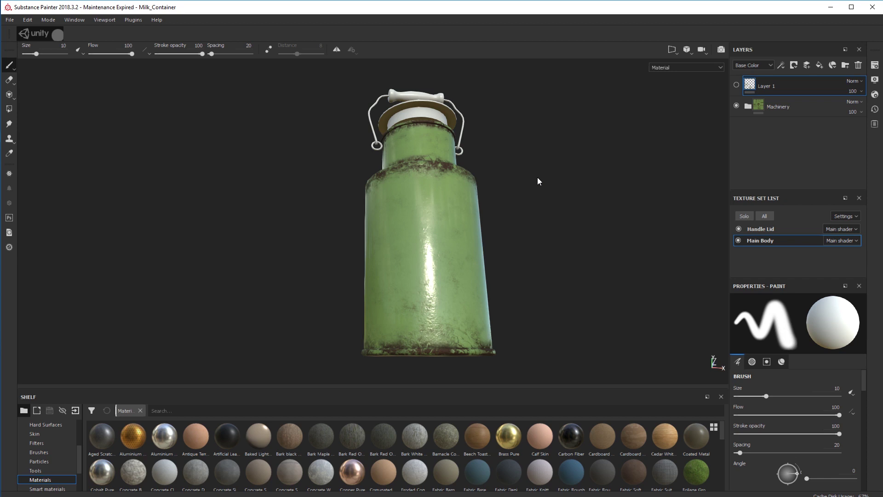
left_click_drag(538, 178, 572, 250, "alt")
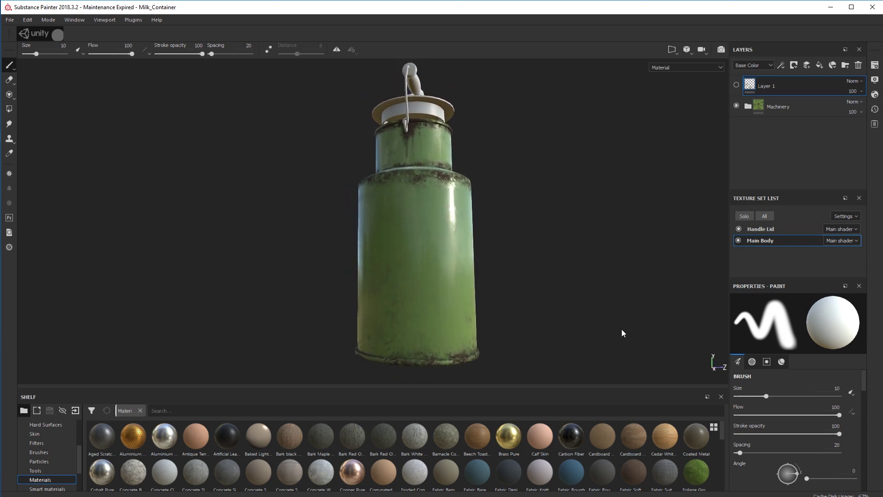